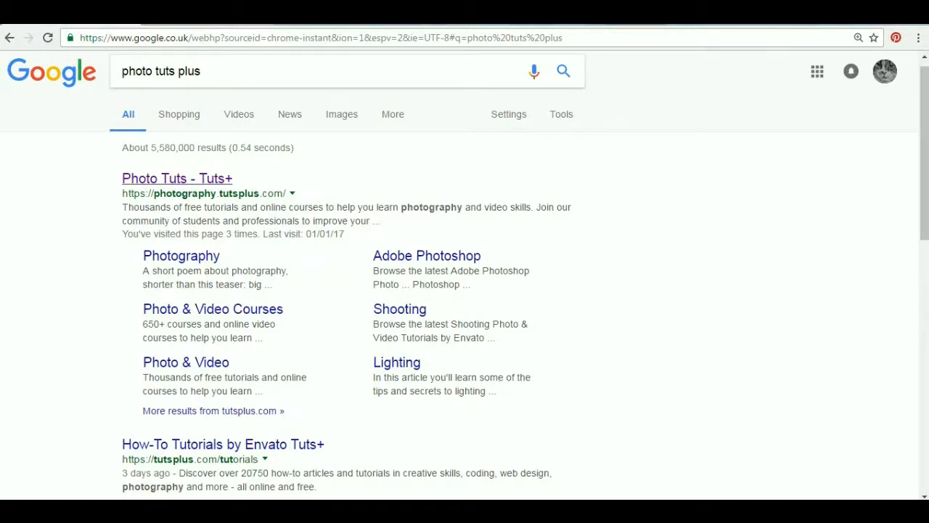
# Open the Photo Tuts - Tuts+ site from the search results and search it for "double exposure".
pyautogui.click(177, 179)
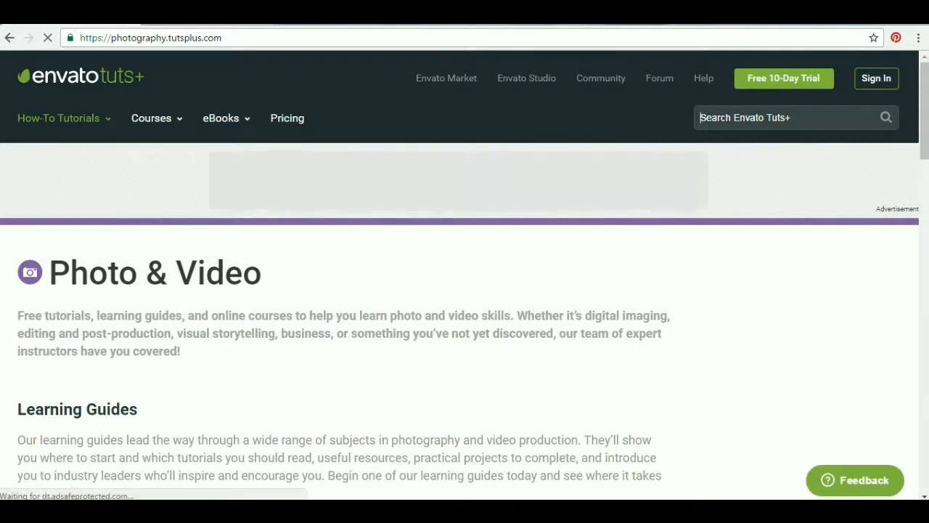
pyautogui.write('do')
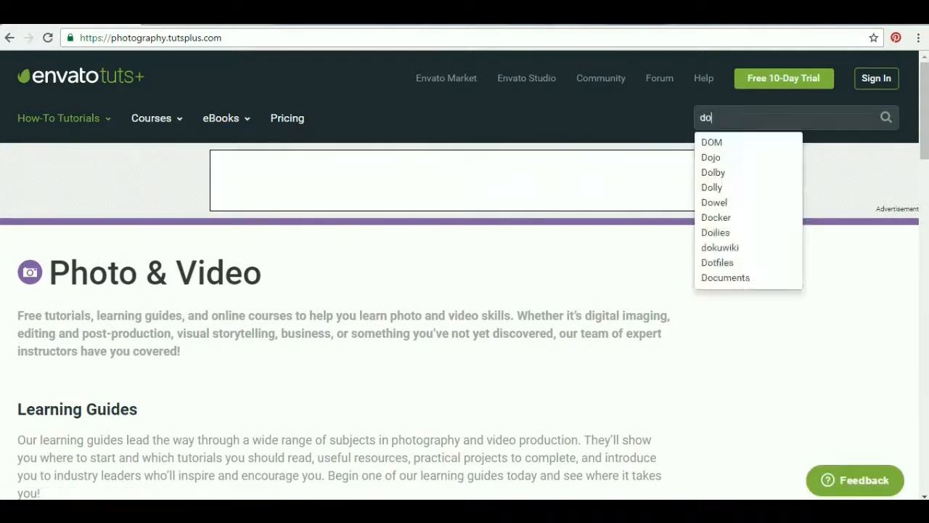
pyautogui.write('uble exposure')
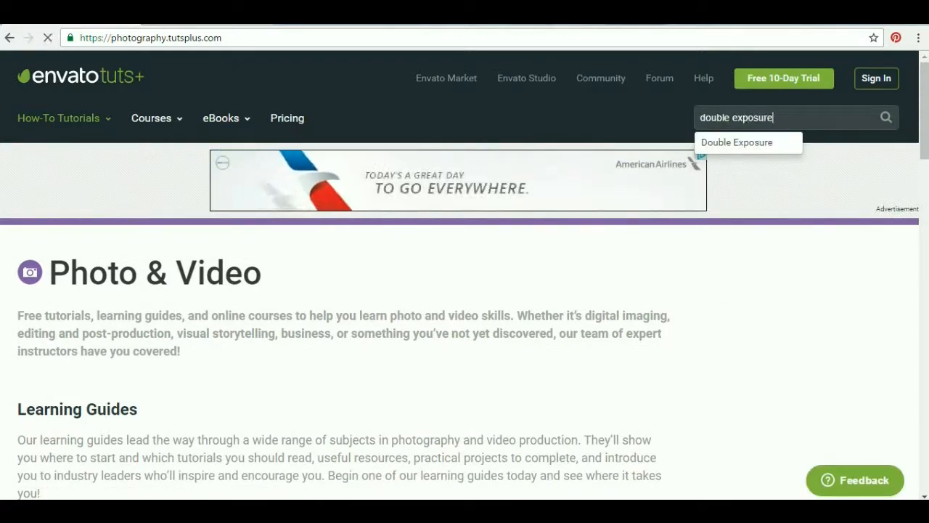
pyautogui.press('Return')
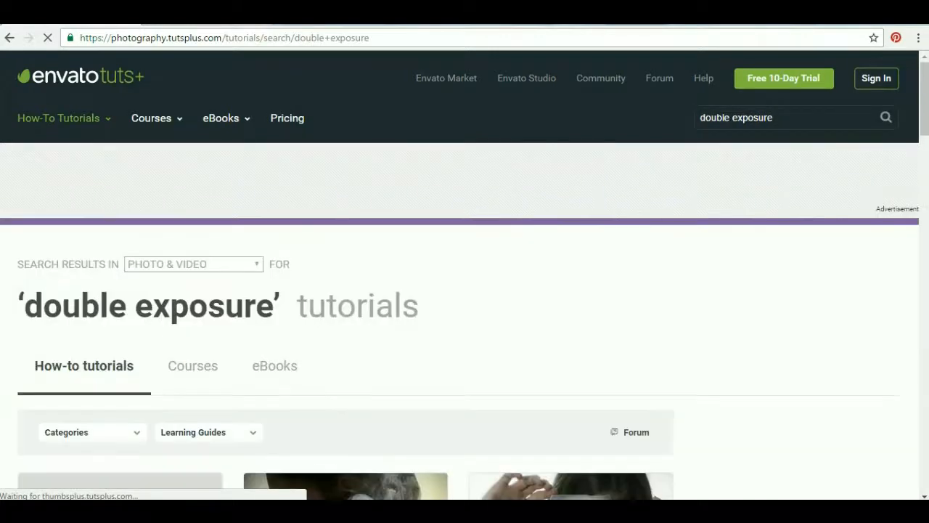
# Look through the double exposure results and open the tutorial "Make a Trendy Double Exposure Effect in Adobe Photoshop".
pyautogui.scroll(-2, 465, 290)
pyautogui.scroll(-4, 465, 290)
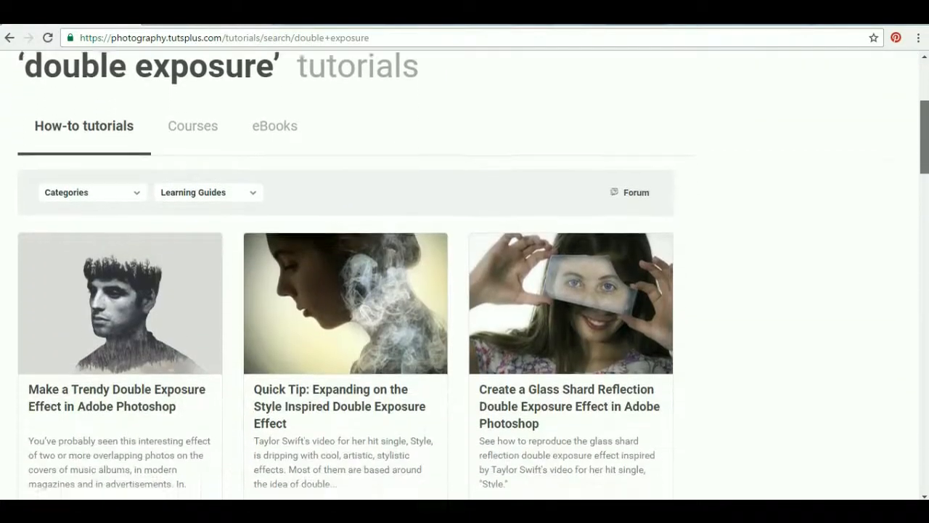
pyautogui.scroll(-8, 465, 290)
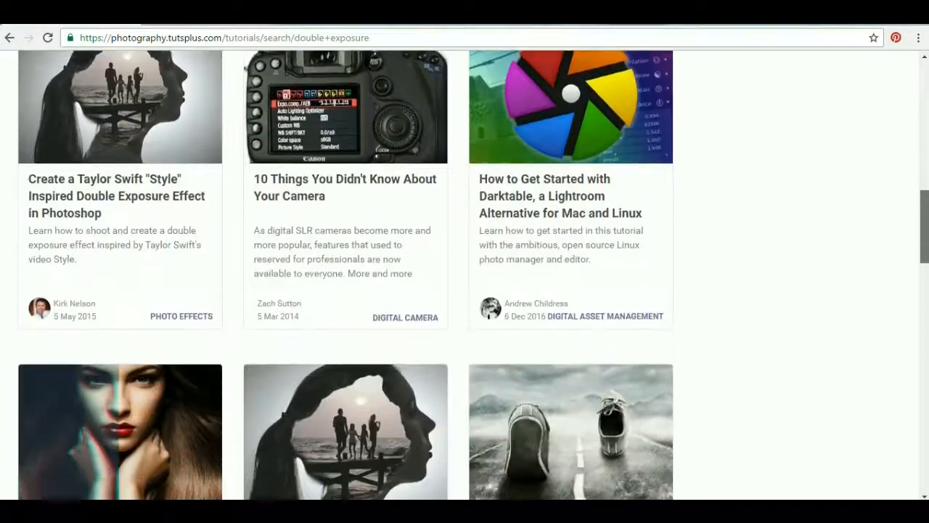
pyautogui.scroll(-3, 464, 291)
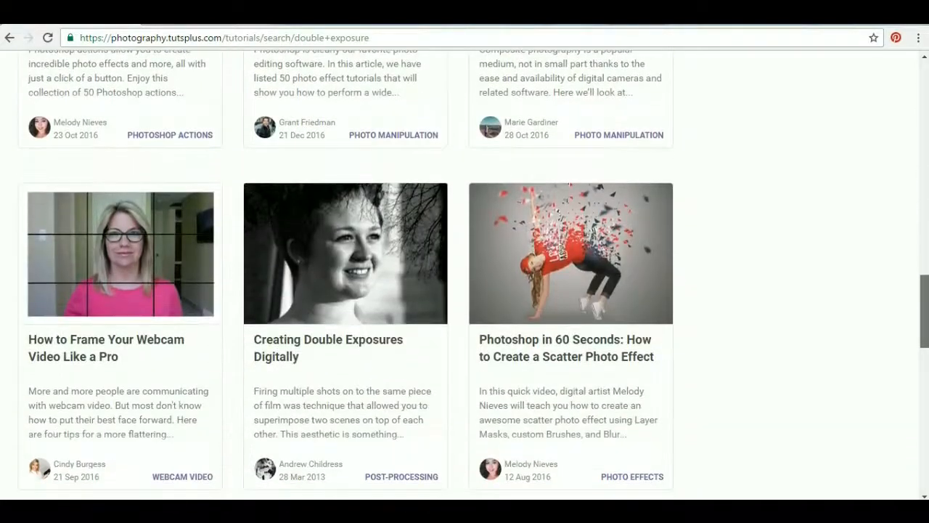
pyautogui.scroll(8, 464, 290)
pyautogui.scroll(5, 465, 290)
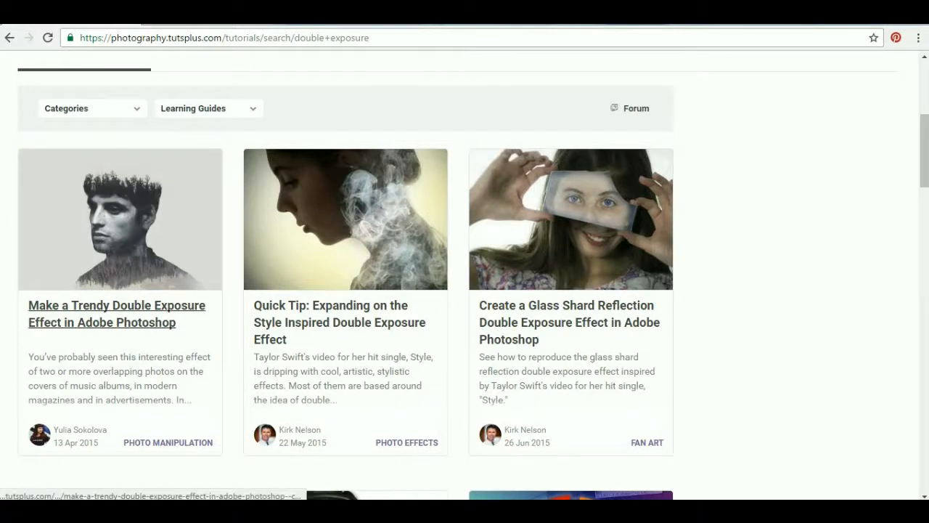
pyautogui.click(116, 313)
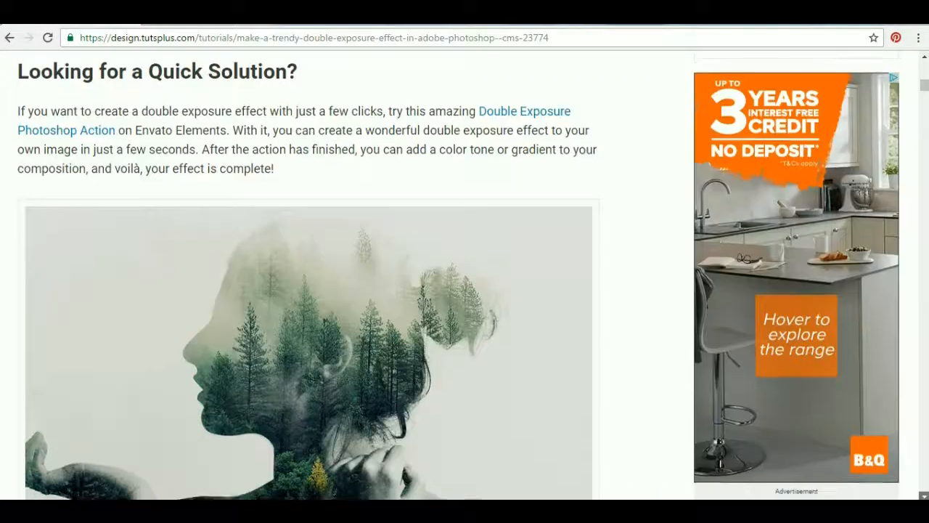
# Find Step 1 of "Prepare the Main Photo" and follow its Stockvault.net link to the young man's portrait.
pyautogui.scroll(-3, 465, 290)
pyautogui.scroll(-6, 304, 275)
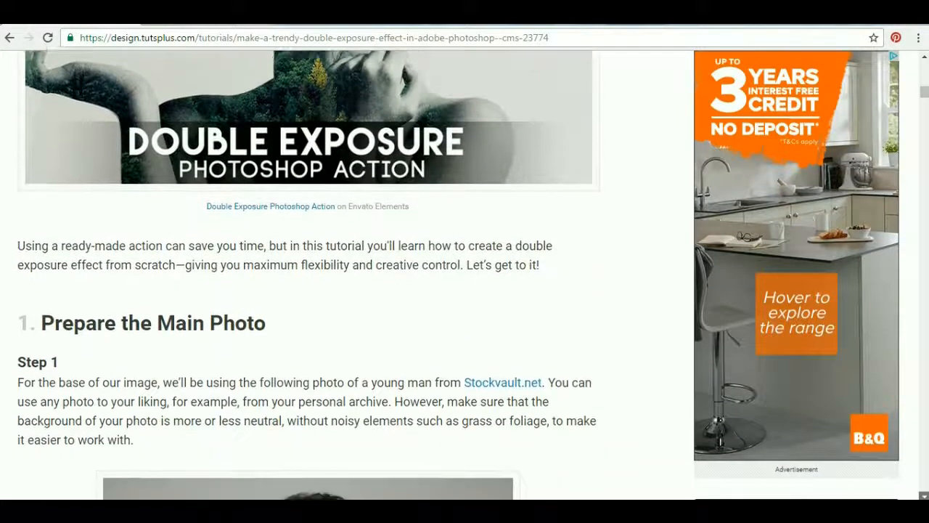
pyautogui.scroll(-2, 305, 276)
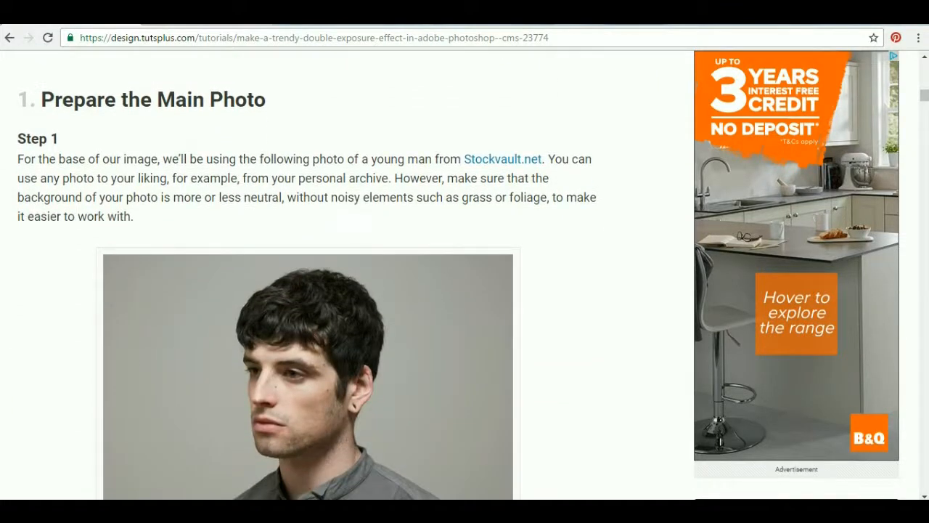
pyautogui.click(502, 158)
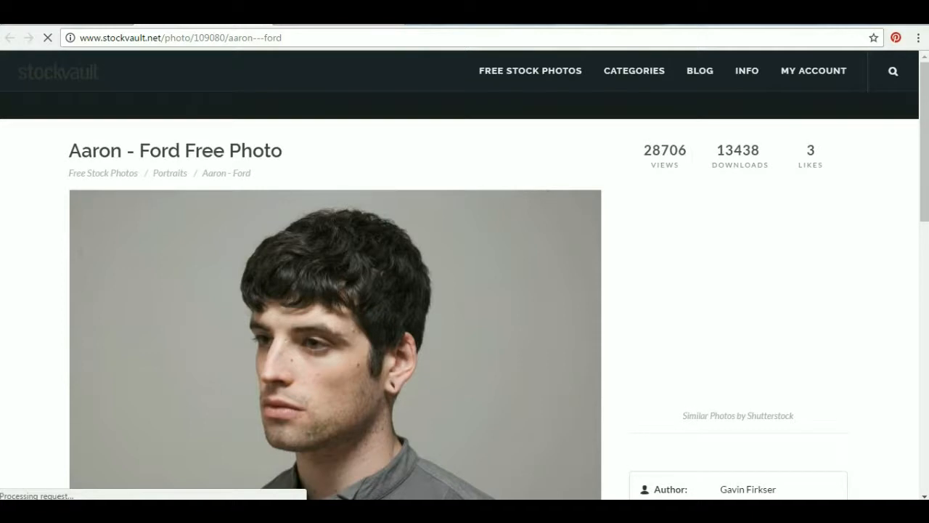
# Examine the portrait's Stockvault page and the photo in the image viewer, and minimise the viewer.
pyautogui.scroll(-3, 464, 290)
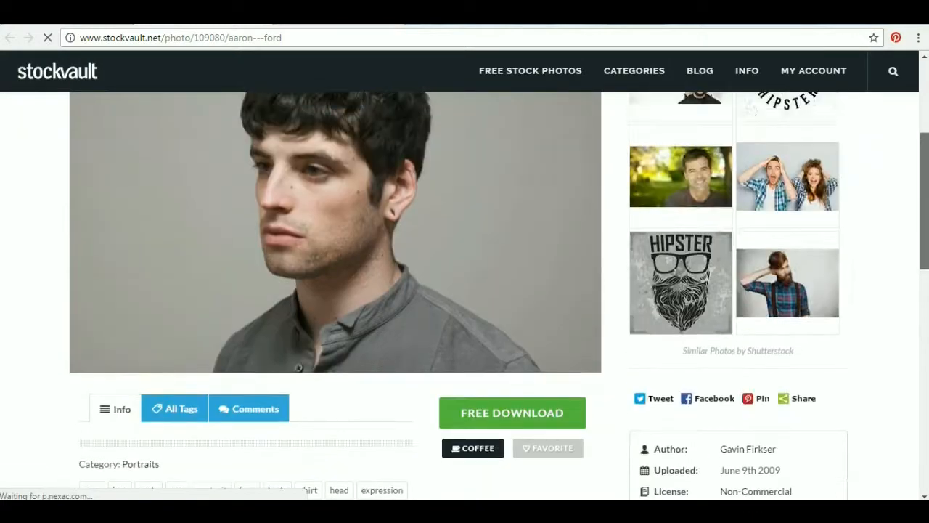
pyautogui.scroll(-3, 465, 290)
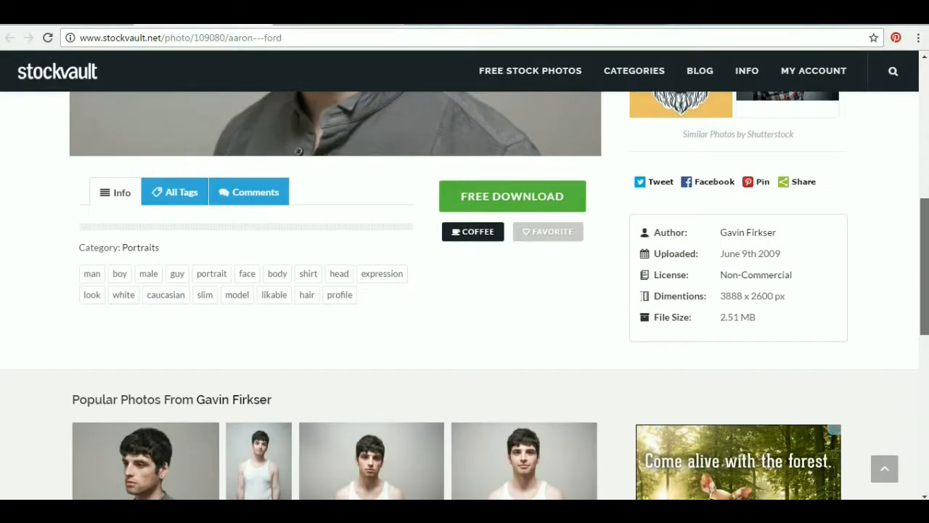
pyautogui.moveTo(924, 266); pyautogui.dragTo(924, 173)
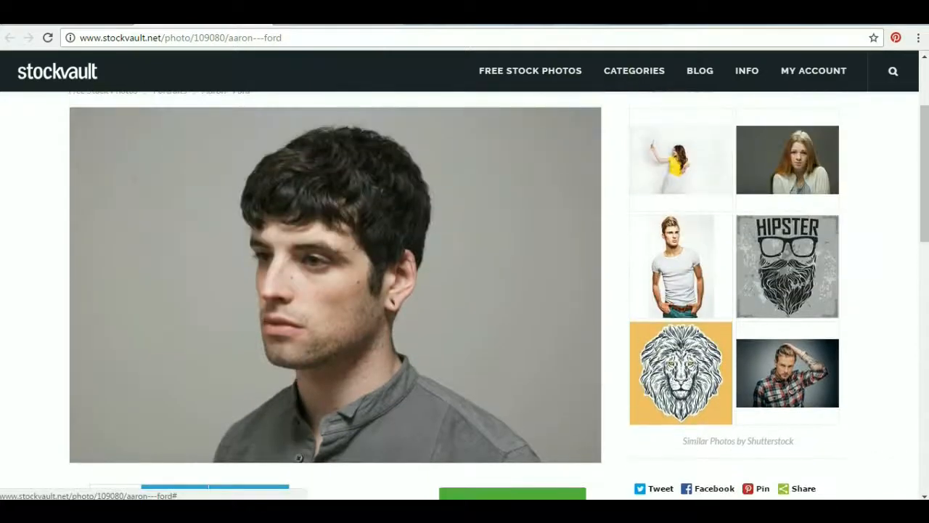
pyautogui.click(70, 25)
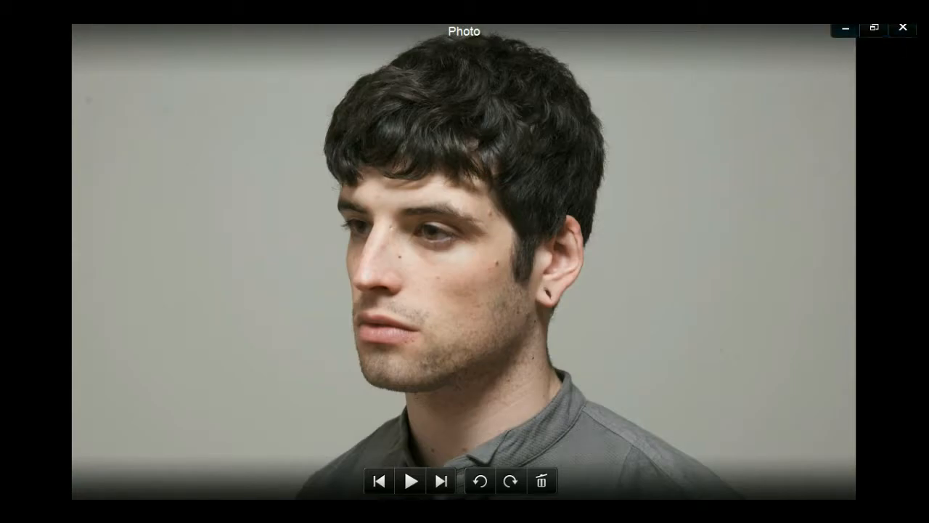
pyautogui.click(845, 28)
# Find Step 1 of the tutorial's section on combining two images and follow its Unsplash.com link to the forest photo.
pyautogui.scroll(-20, 291, 276)
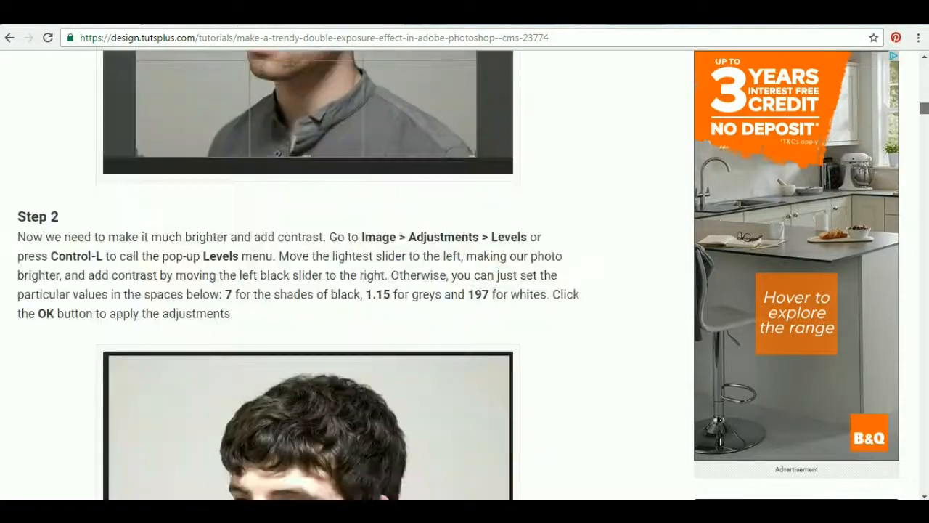
pyautogui.scroll(-15, 290, 276)
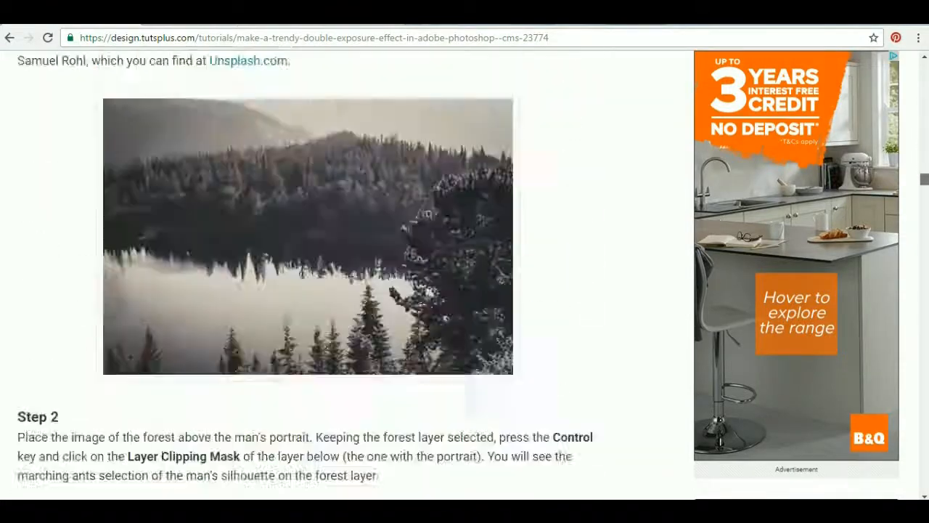
pyautogui.scroll(9, 290, 276)
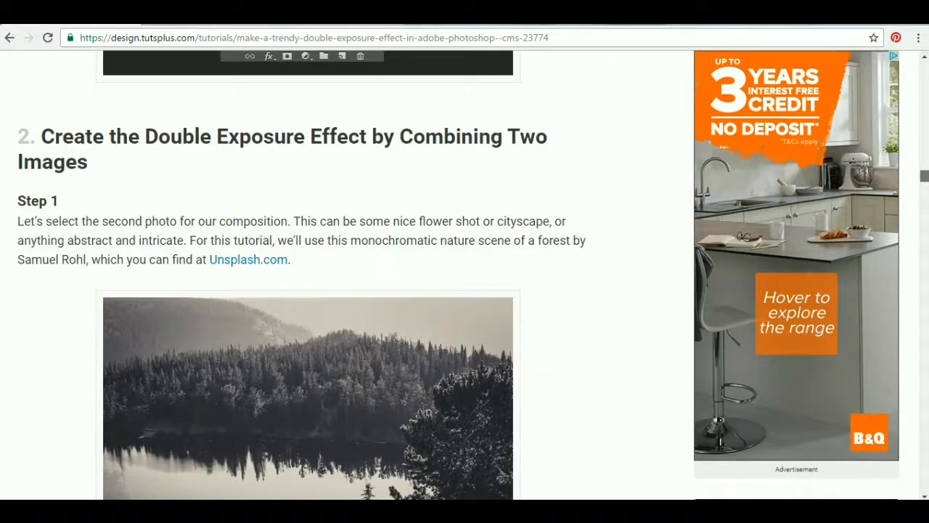
pyautogui.scroll(2, 290, 276)
pyautogui.scroll(-2, 290, 276)
pyautogui.click(249, 259)
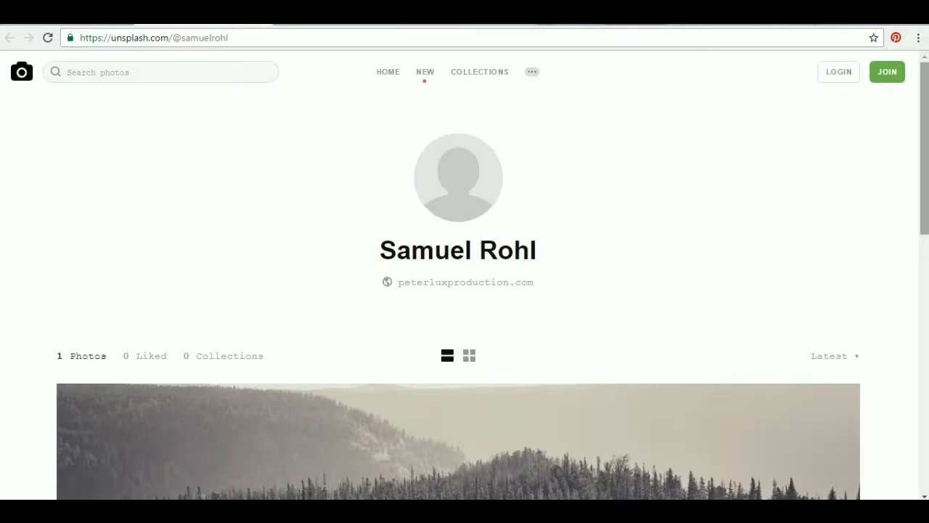
# Download the monochromatic forest and lake photo from the photographer's Unsplash page.
pyautogui.scroll(-4, 465, 291)
pyautogui.scroll(-4, 465, 291)
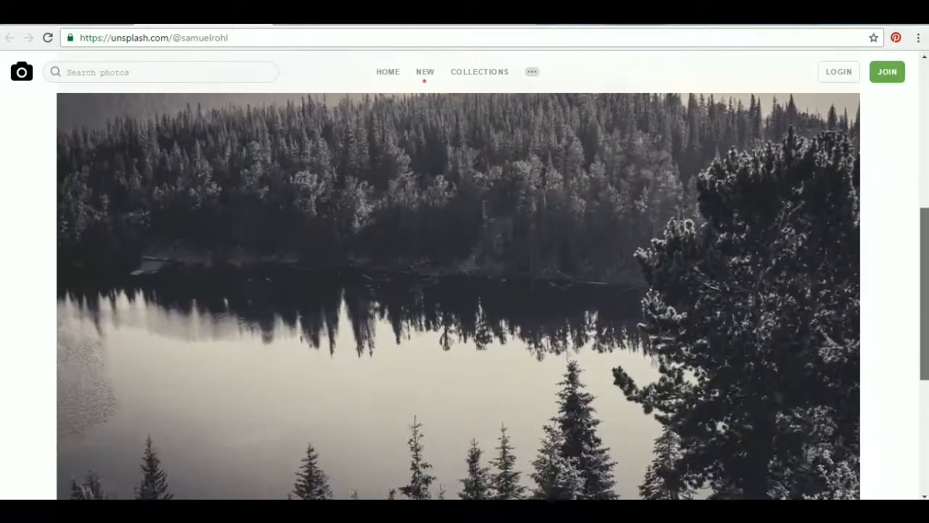
pyautogui.scroll(3, 465, 290)
pyautogui.scroll(1, 559, 235)
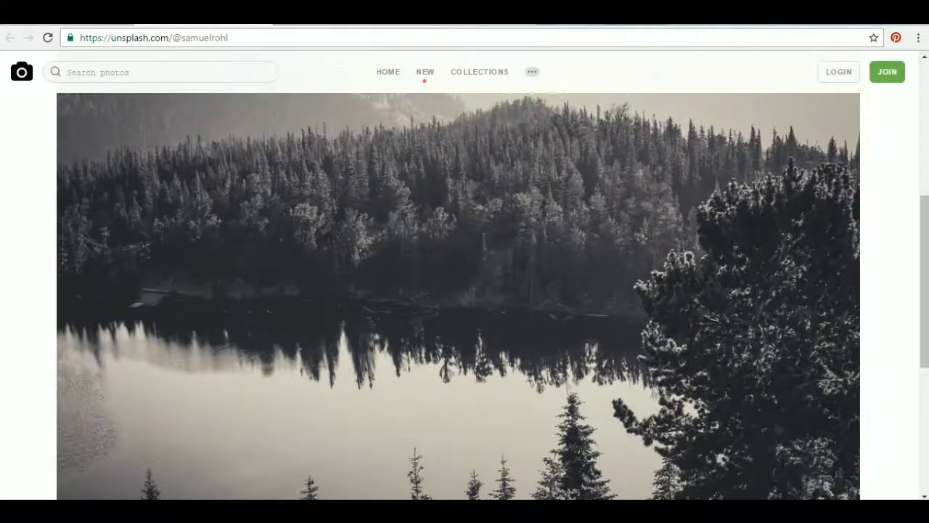
pyautogui.rightClick(559, 235)
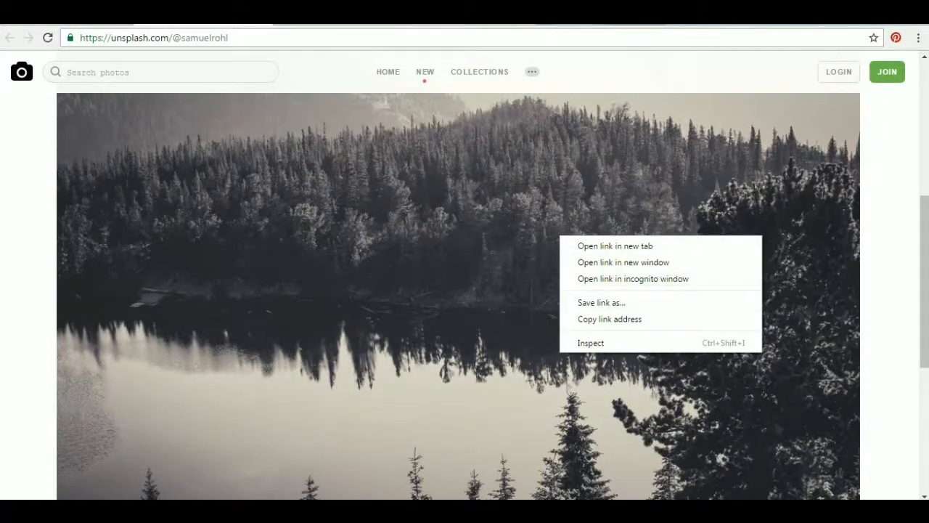
pyautogui.press('Escape')
pyautogui.scroll(-3, 465, 290)
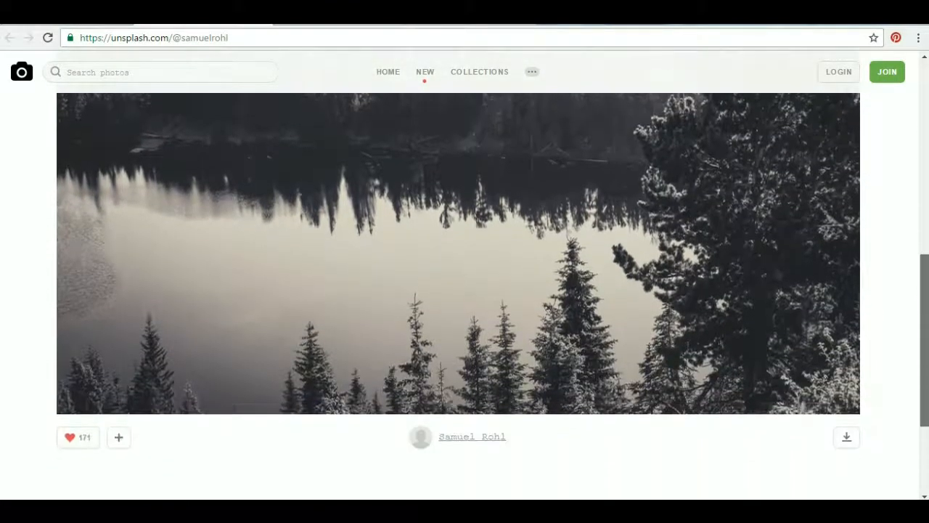
pyautogui.scroll(-3, 464, 291)
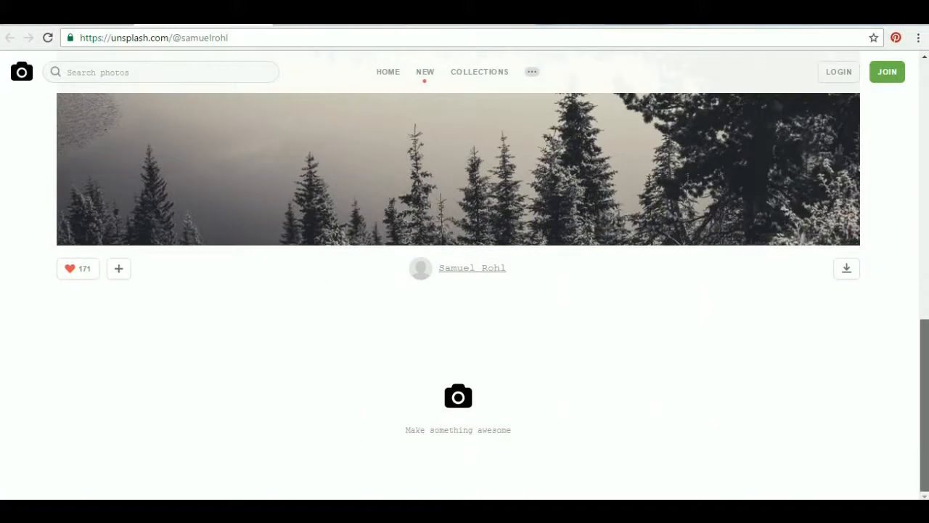
pyautogui.click(846, 268)
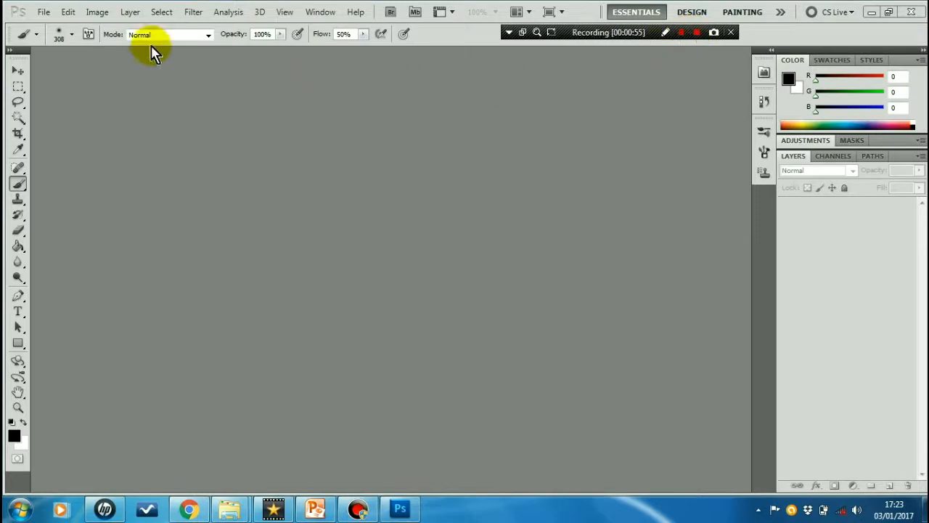
# In Photoshop, open the Stockvault portrait of the young man from the Downloads folder.
pyautogui.click(44, 13)
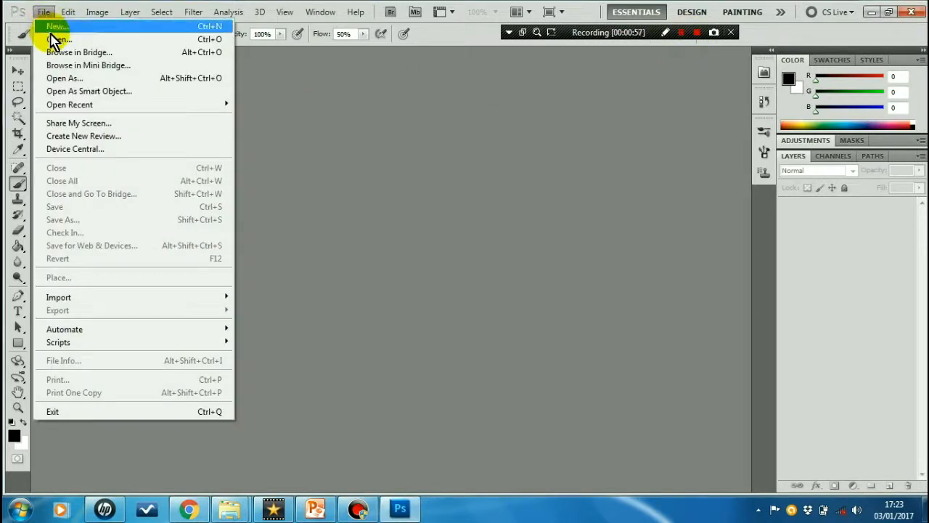
pyautogui.click(55, 42)
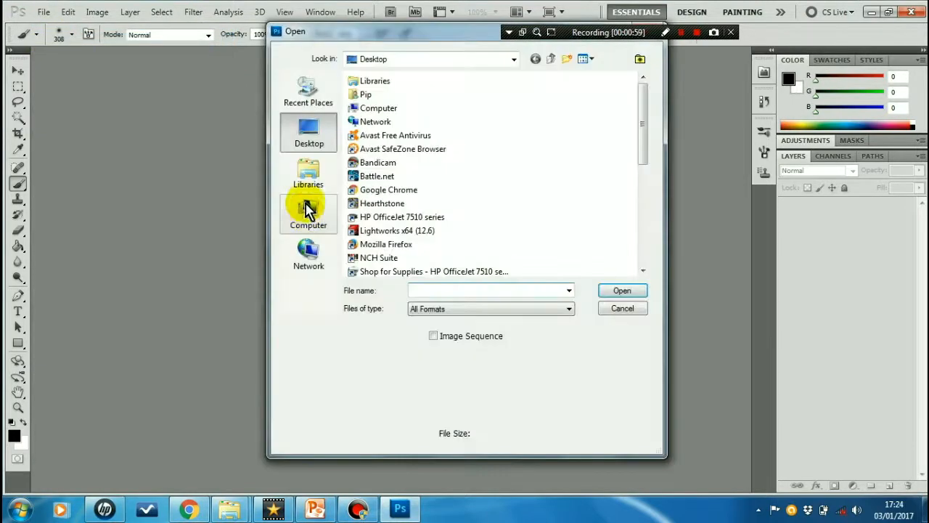
pyautogui.doubleClick(368, 97)
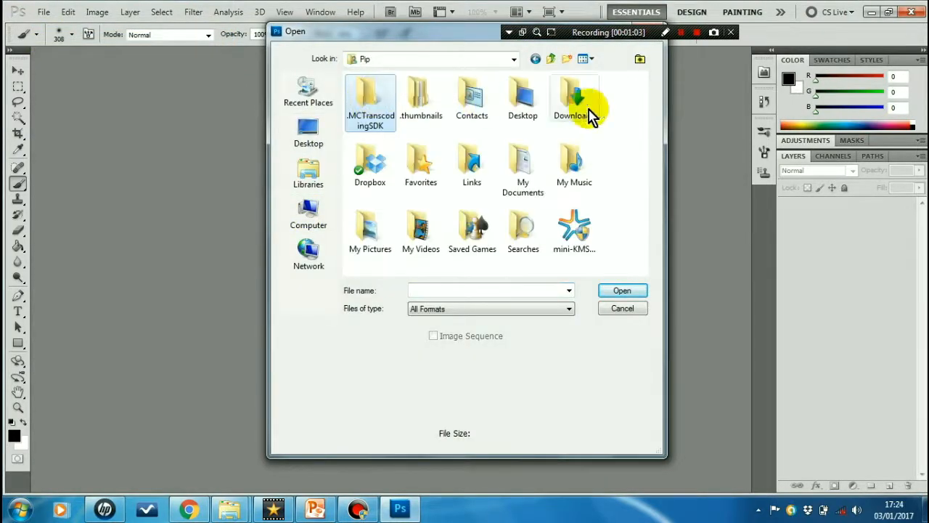
pyautogui.doubleClick(588, 110)
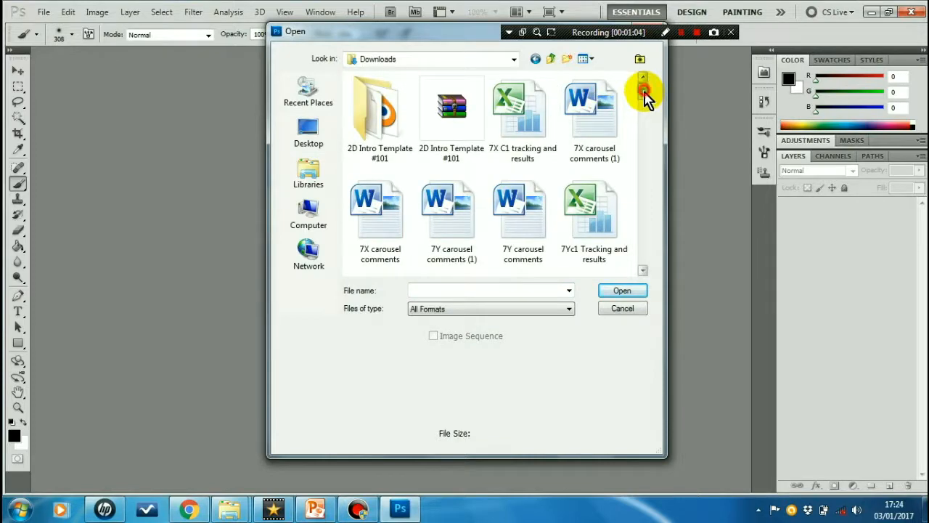
pyautogui.moveTo(642, 95); pyautogui.dragTo(641, 225)
pyautogui.click(371, 231)
pyautogui.click(620, 290)
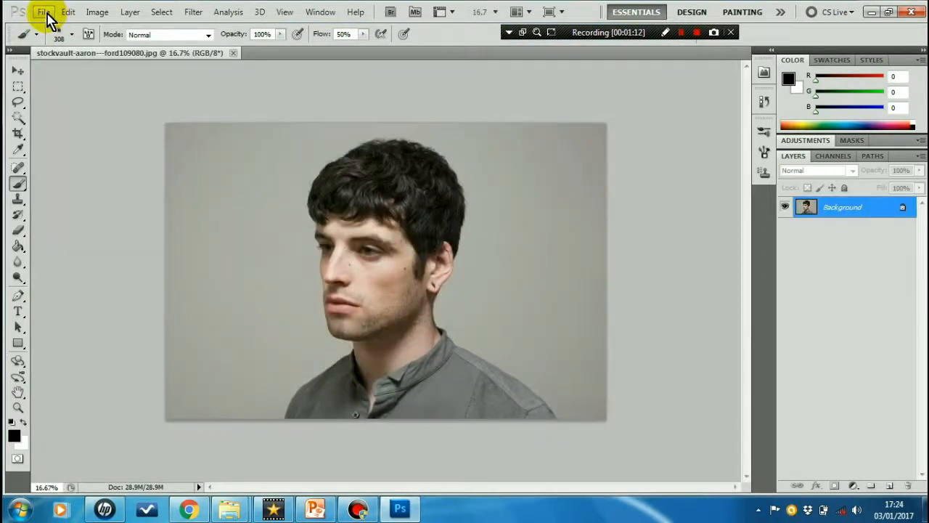
# Open the downloaded forest and lake photo from the Downloads folder as a second document.
pyautogui.click(45, 12)
pyautogui.click(51, 38)
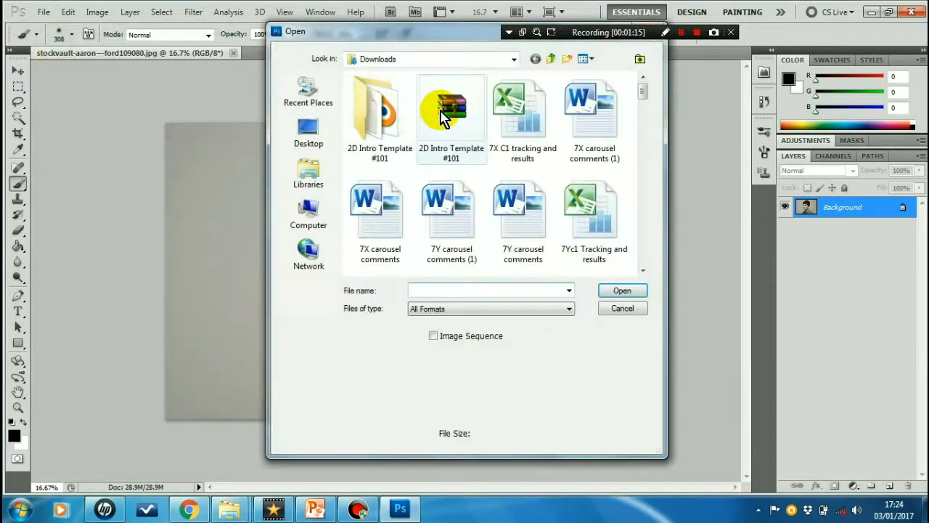
pyautogui.moveTo(648, 95); pyautogui.dragTo(646, 241)
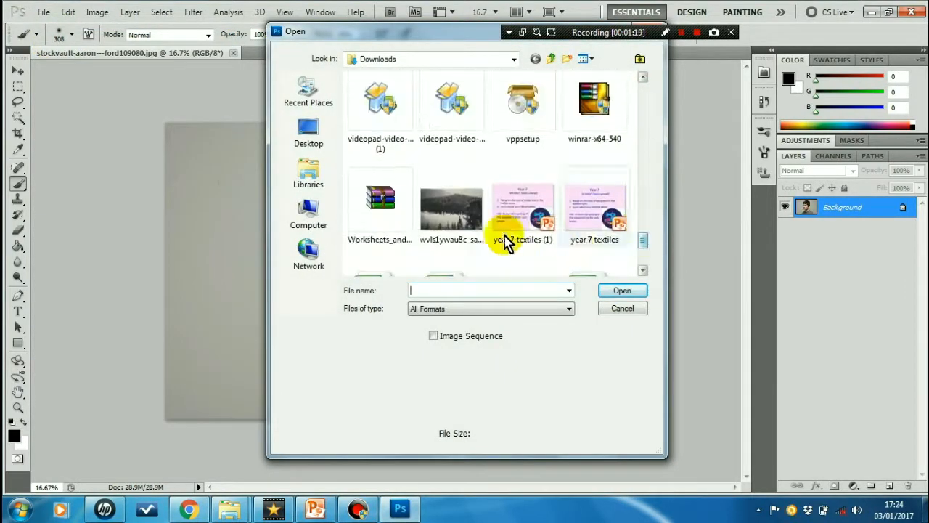
pyautogui.click(473, 226)
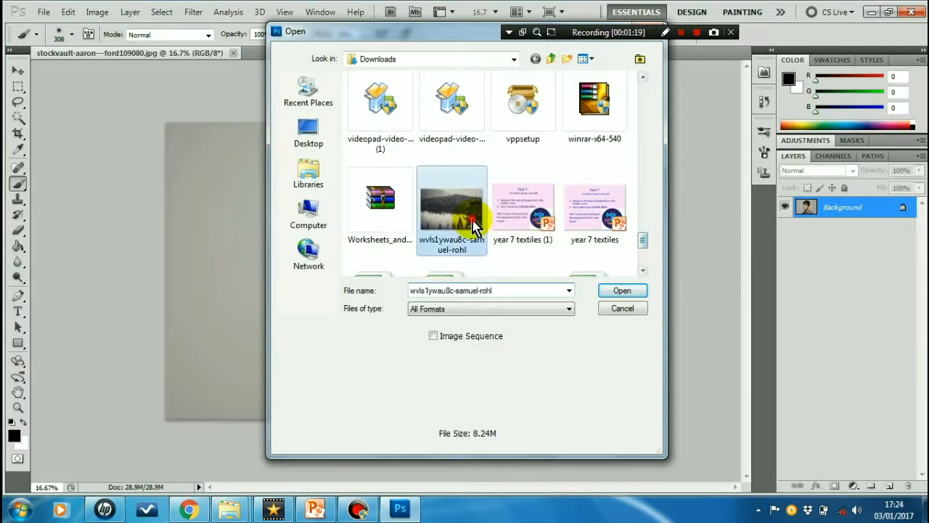
pyautogui.click(618, 292)
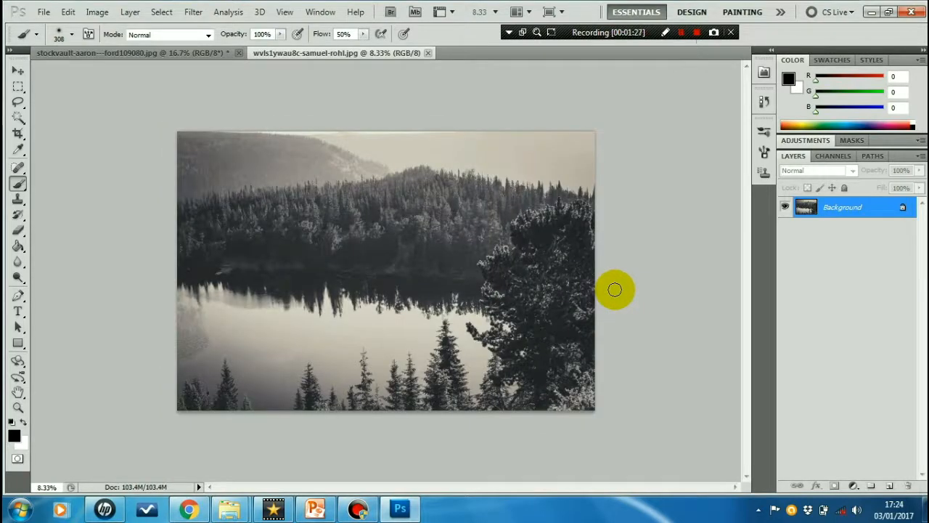
# Crop narrow strips off both sides of the young man's portrait with the Crop tool, keeping its full height.
pyautogui.click(188, 56)
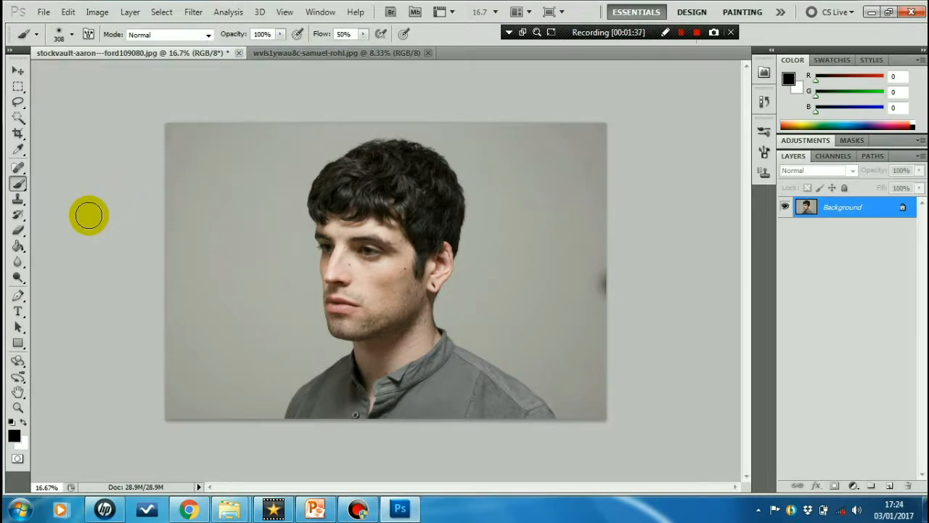
pyautogui.click(18, 141)
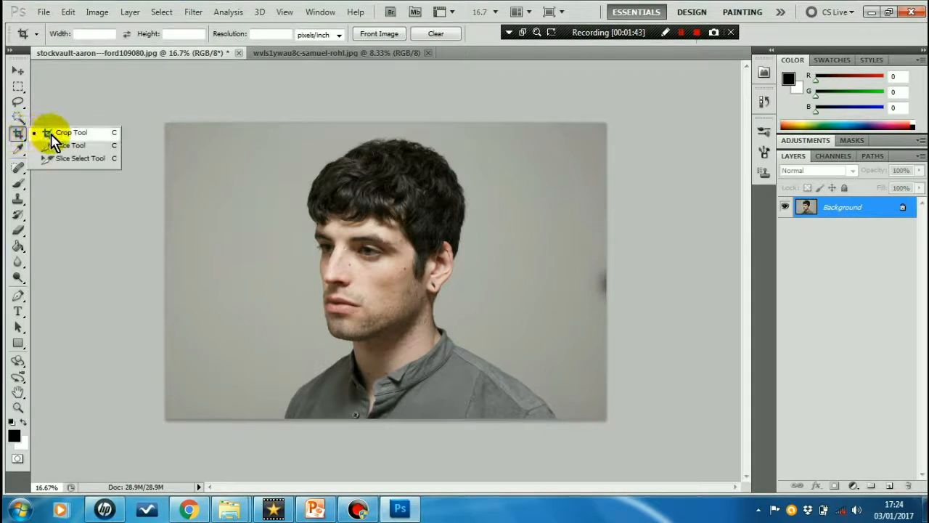
pyautogui.click(53, 136)
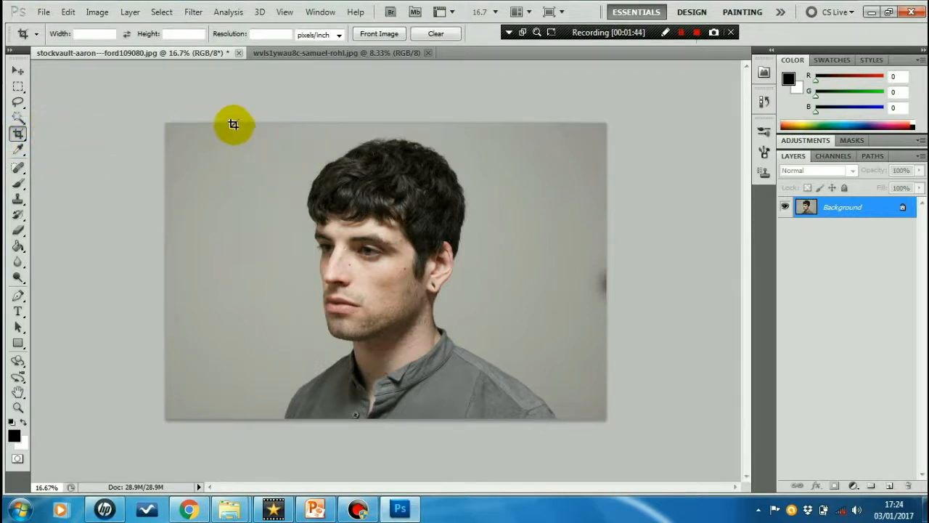
pyautogui.moveTo(204, 124)
pyautogui.mouseDown()
pyautogui.moveTo(512, 323)
pyautogui.moveTo(566, 437)
pyautogui.moveTo(582, 436)
pyautogui.mouseUp()
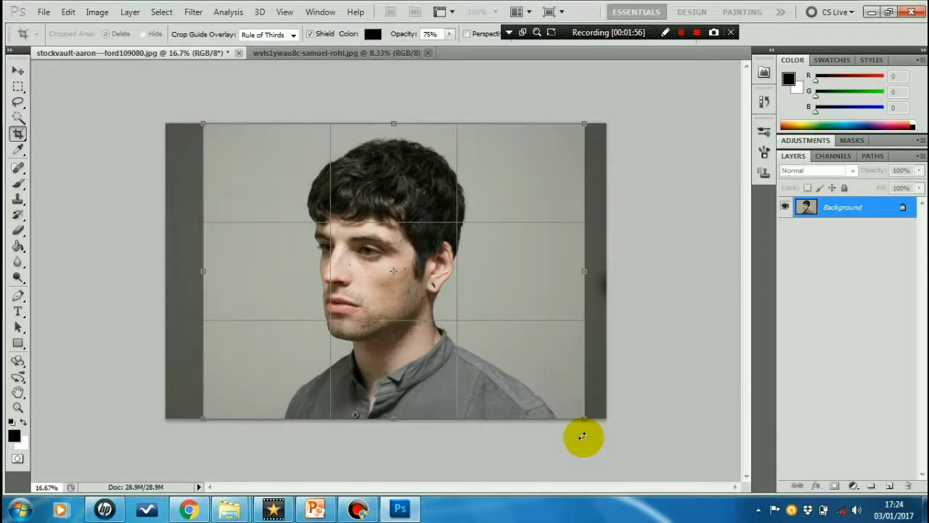
pyautogui.press('Return')
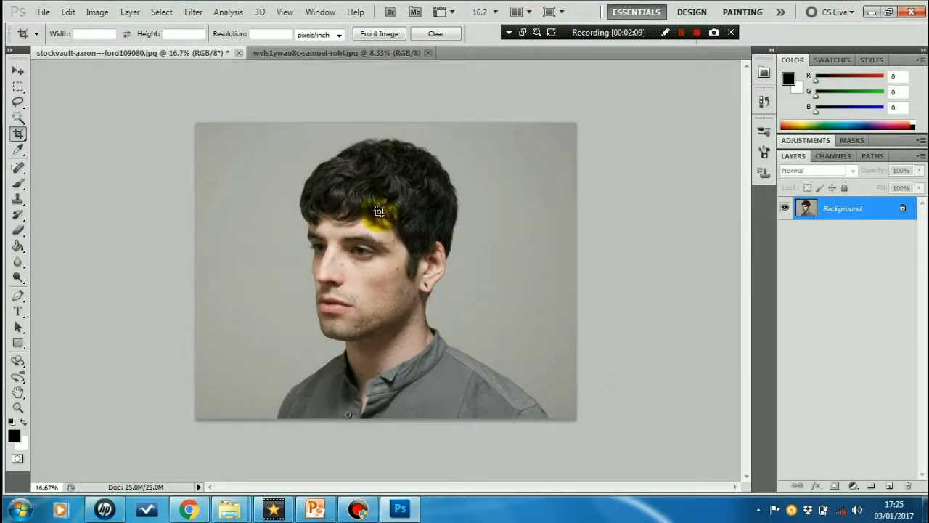
# Open the Levels adjustment for the cropped portrait.
pyautogui.click(94, 12)
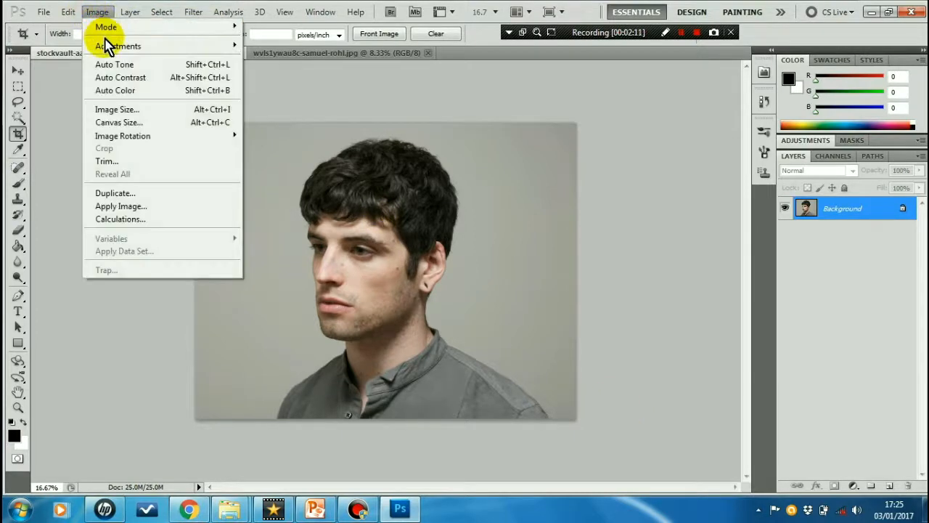
pyautogui.moveTo(215, 45)
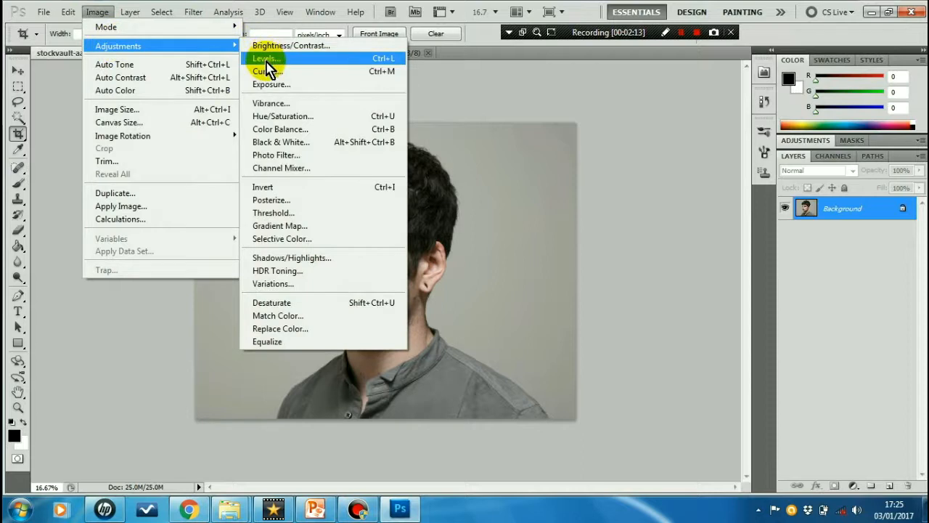
pyautogui.click(265, 63)
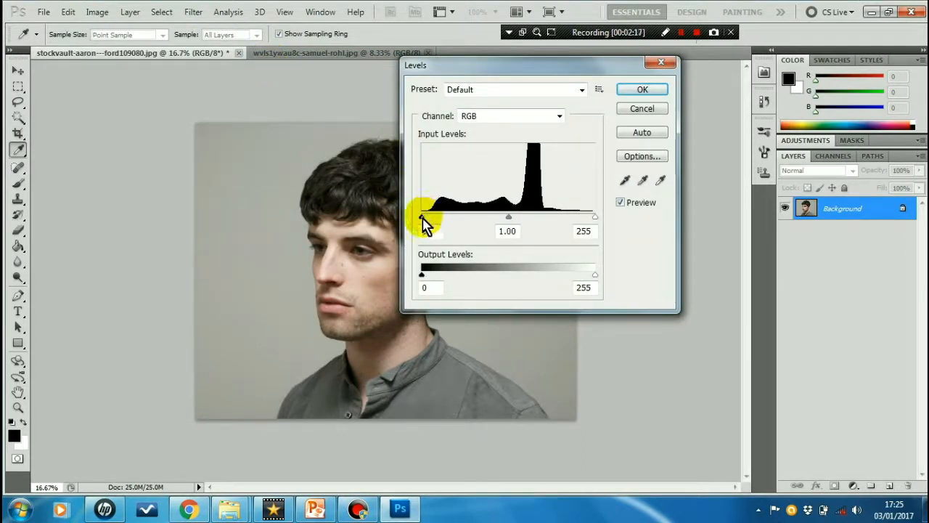
# Try Levels input values of 47 for shadows, 1.50 for midtones and 208 for highlights on the portrait.
pyautogui.moveTo(421, 216); pyautogui.dragTo(452, 220)
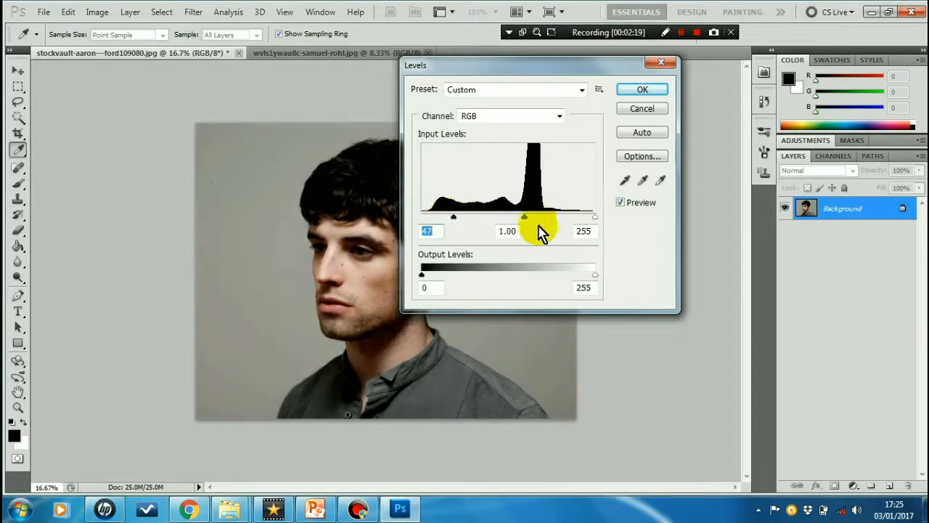
pyautogui.moveTo(526, 217); pyautogui.dragTo(511, 218)
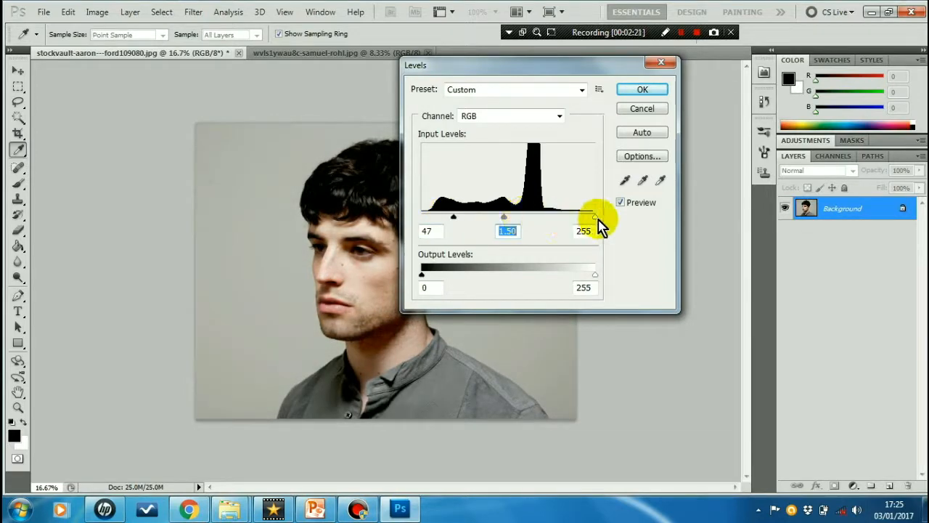
pyautogui.moveTo(596, 217); pyautogui.dragTo(563, 218)
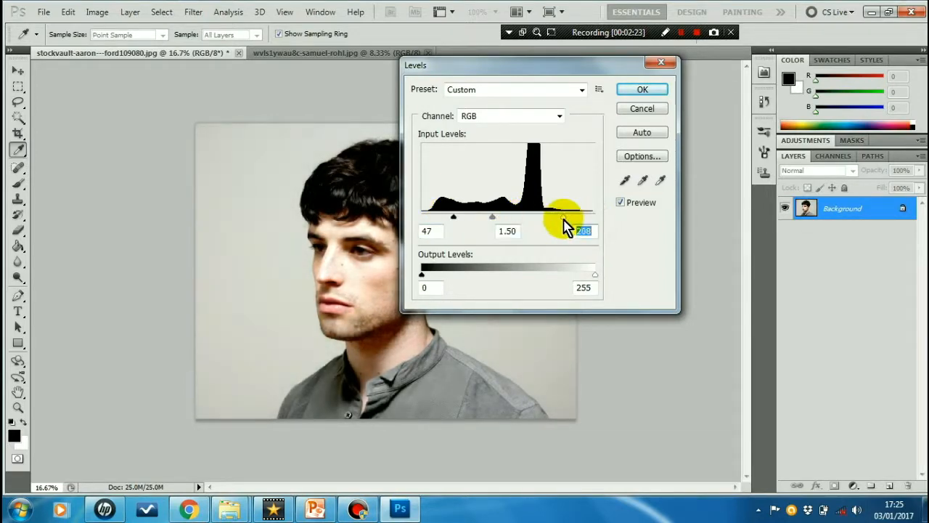
# Set the portrait's input levels to 7, 1.15 and 197 and apply the Levels adjustment.
pyautogui.click(433, 230)
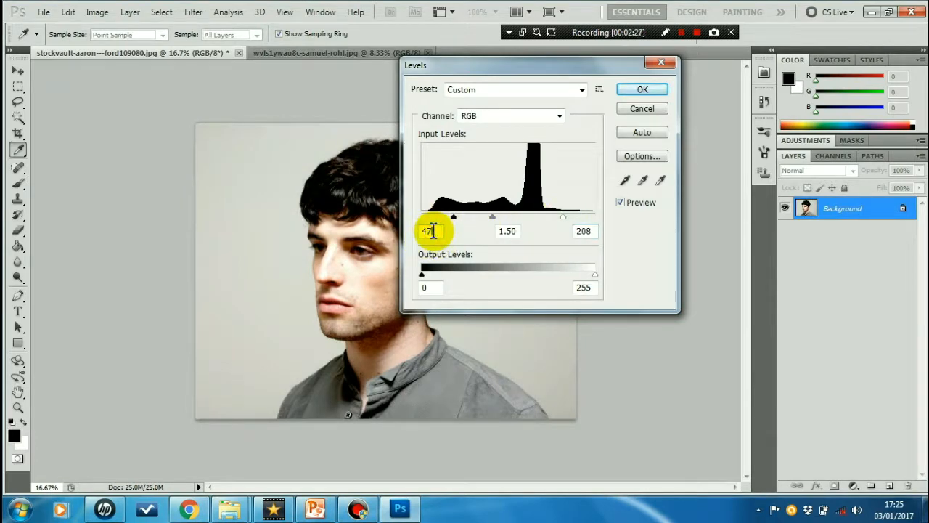
pyautogui.press('BackSpace')
pyautogui.press('BackSpace')
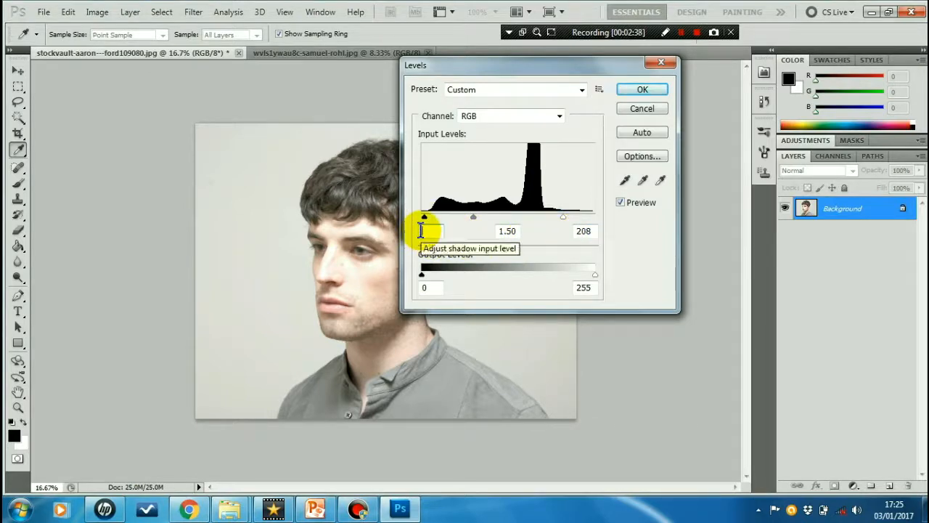
pyautogui.write('7')
pyautogui.press('Tab')
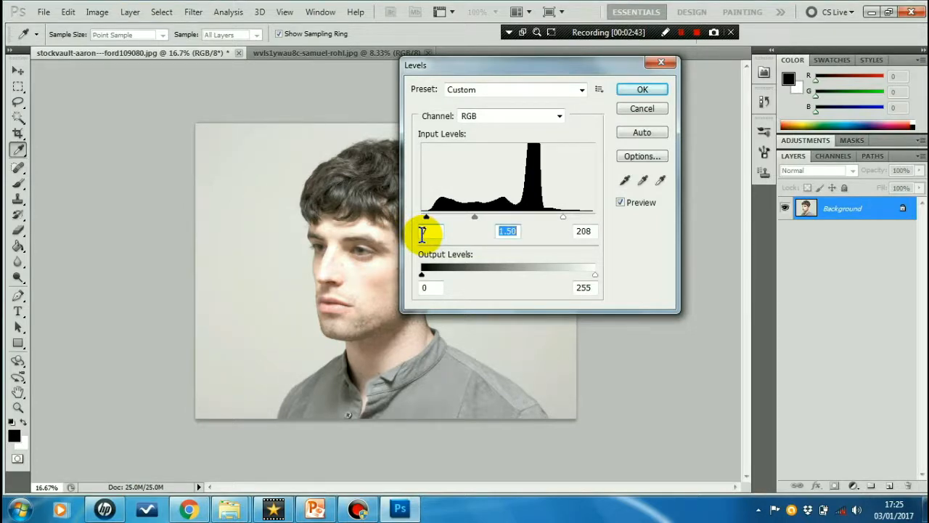
pyautogui.write('1.15')
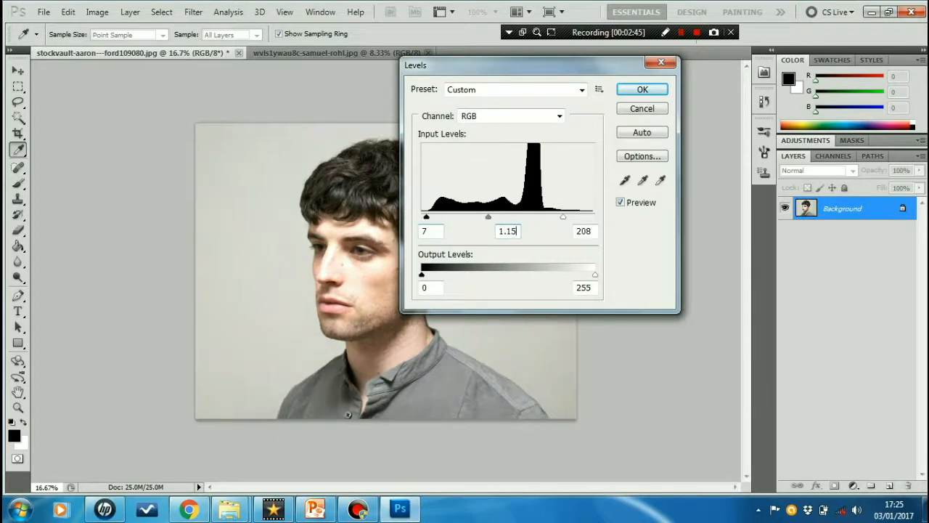
pyautogui.press('Tab')
pyautogui.write('197')
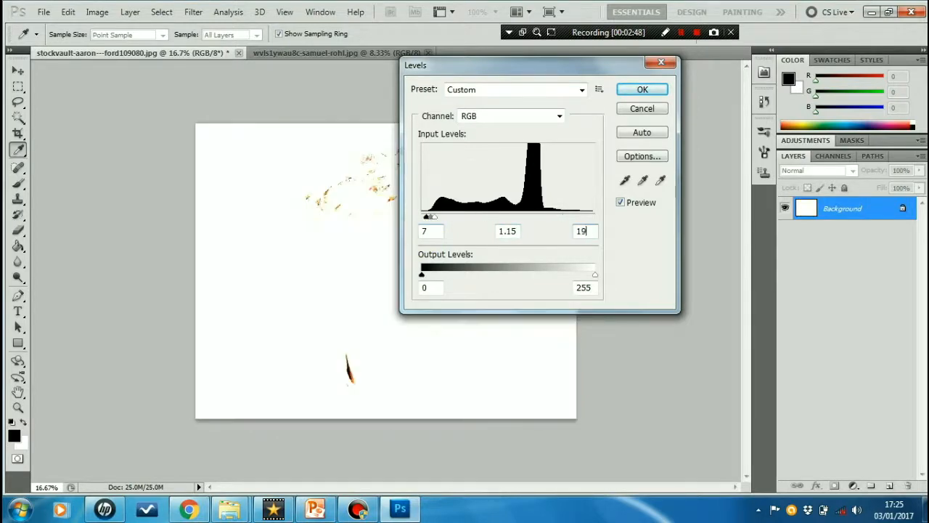
pyautogui.click(636, 91)
pyautogui.press('c')
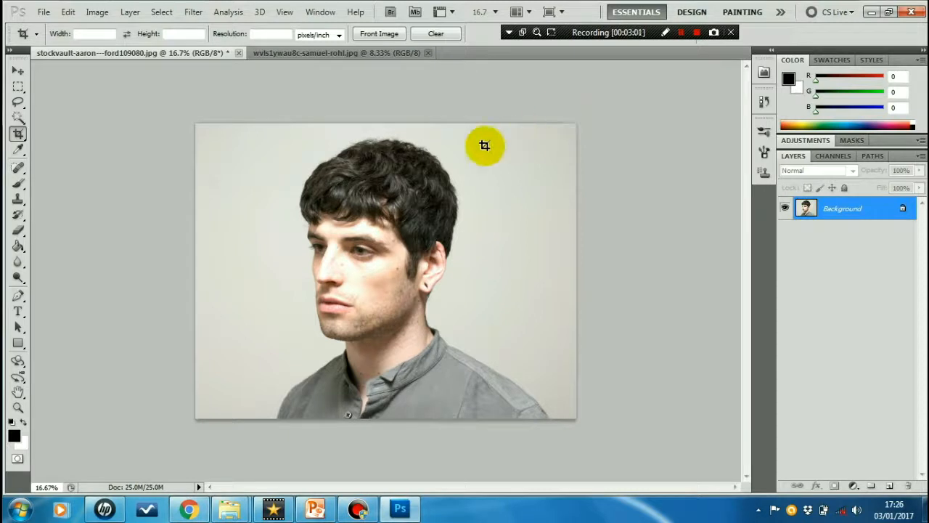
# Remove the earring from the man's earlobe with the content-aware Spot Healing Brush.
pyautogui.click(19, 171)
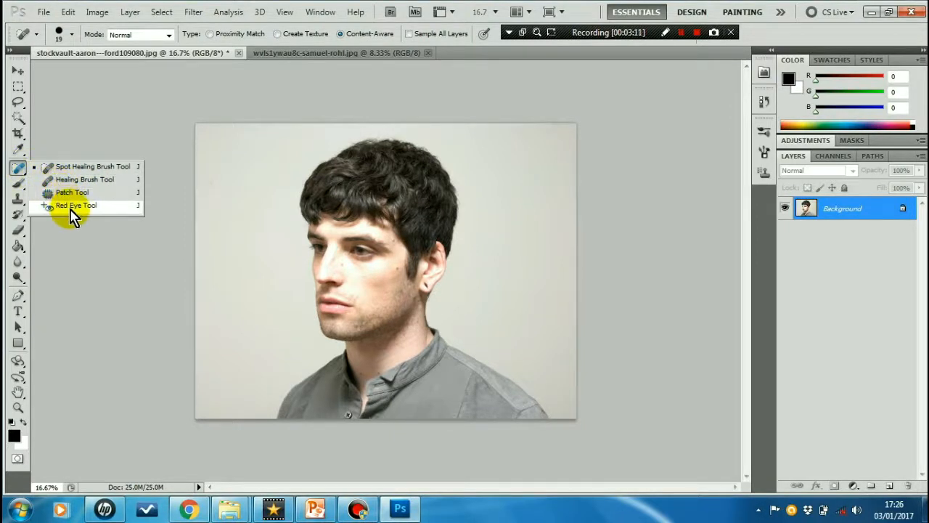
pyautogui.click(63, 168)
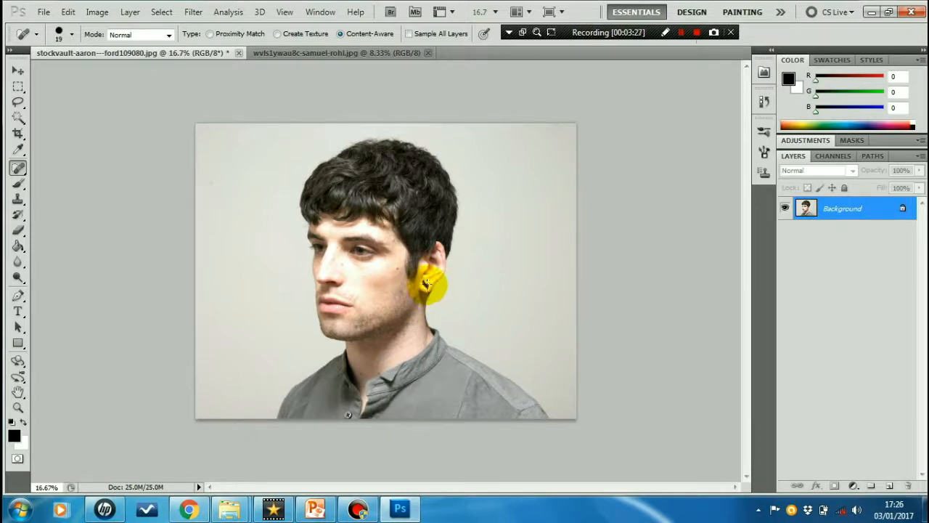
pyautogui.moveTo(424, 283); pyautogui.dragTo(425, 286)
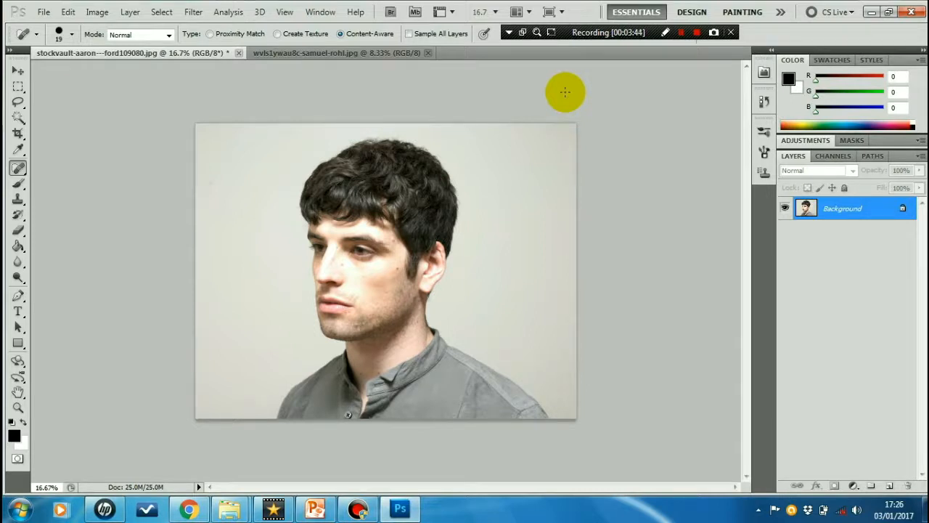
# Select the plain background with the Magic Wand at tolerance 32 and invert the selection to the man.
pyautogui.click(18, 121)
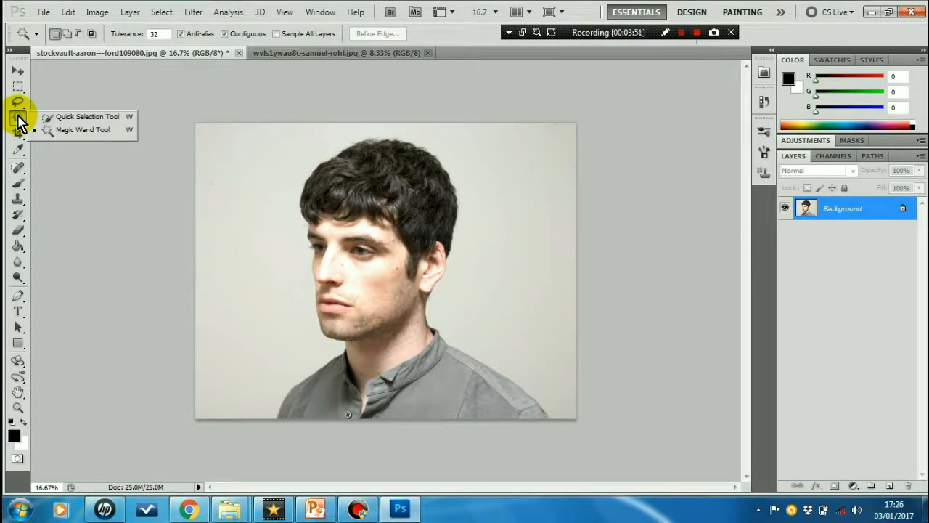
pyautogui.click(52, 131)
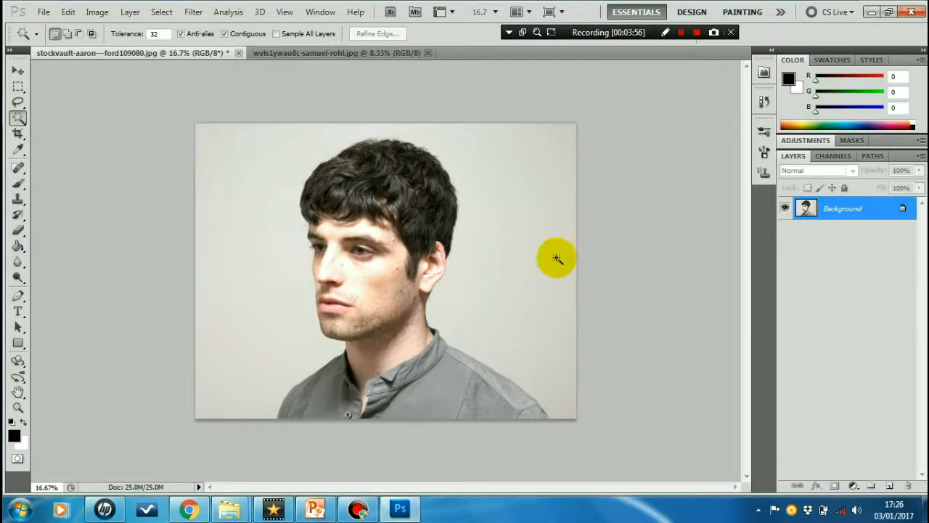
pyautogui.click(265, 259)
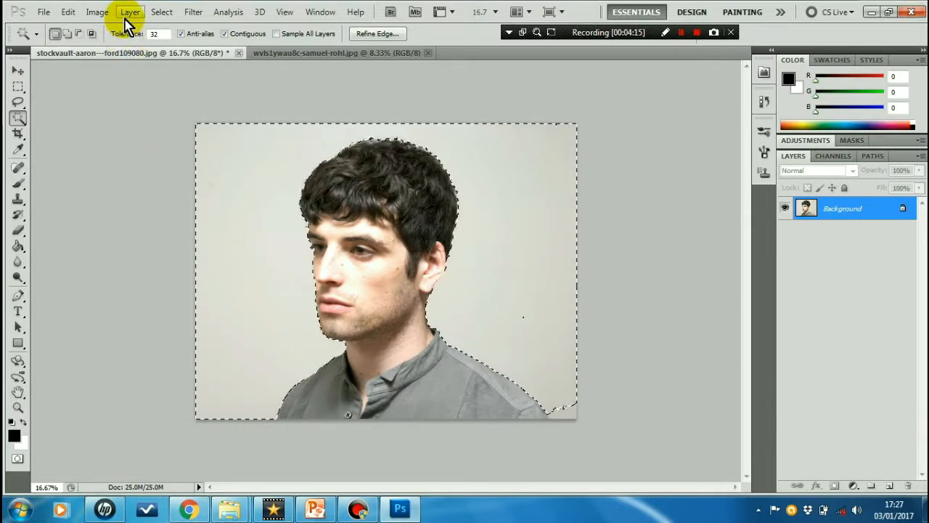
pyautogui.click(158, 15)
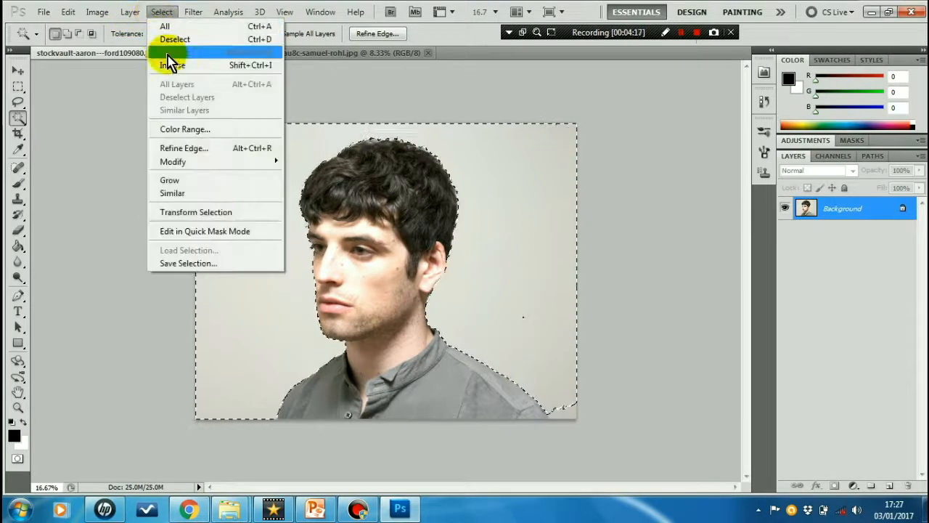
pyautogui.click(169, 65)
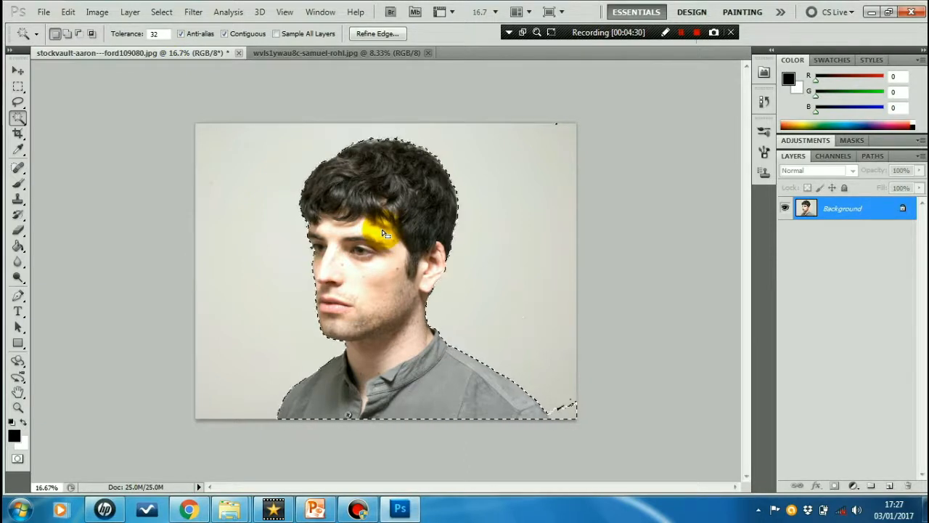
# Refine the selection's edge with a 1.5 px radius and output it to a new layer with layer mask.
pyautogui.click(376, 35)
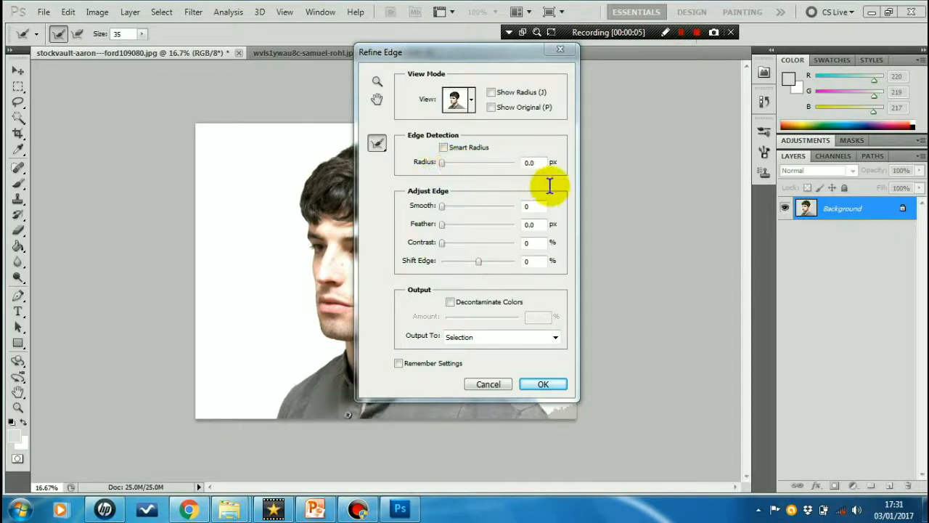
pyautogui.doubleClick(528, 163)
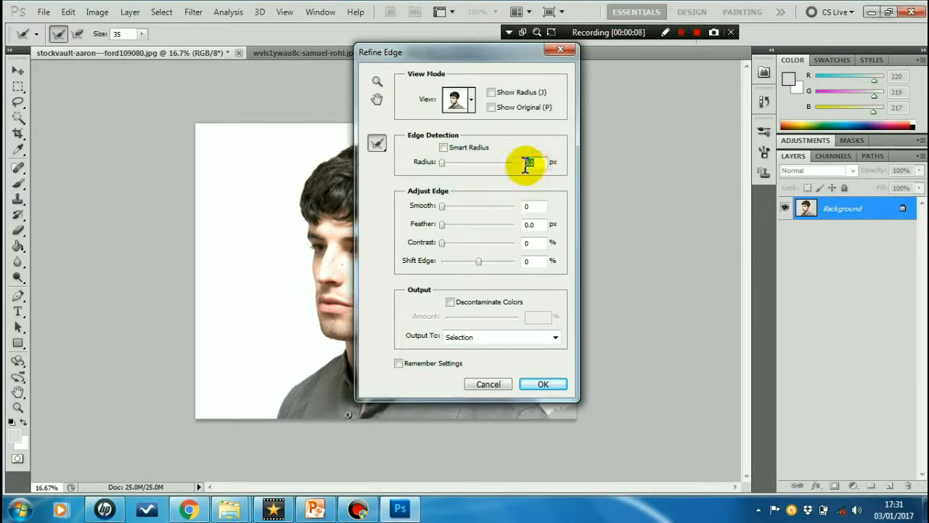
pyautogui.write('1.5')
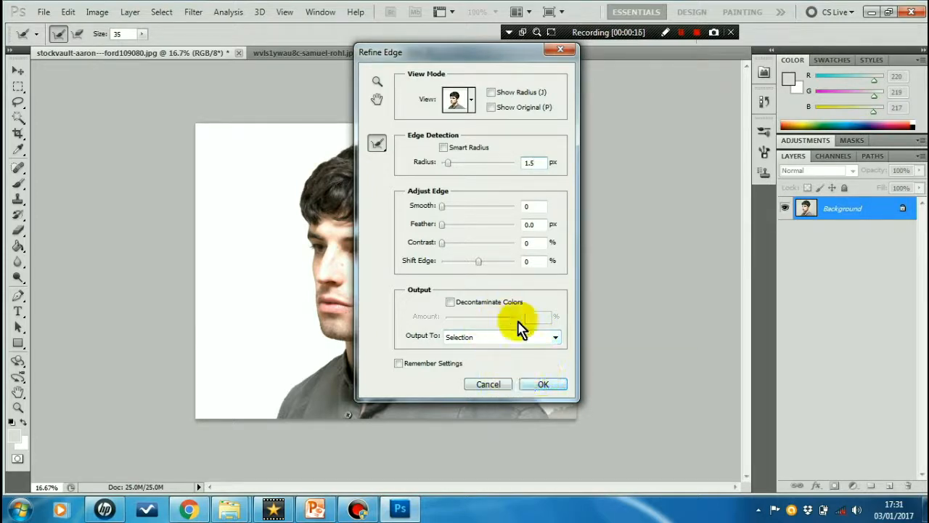
pyautogui.click(556, 338)
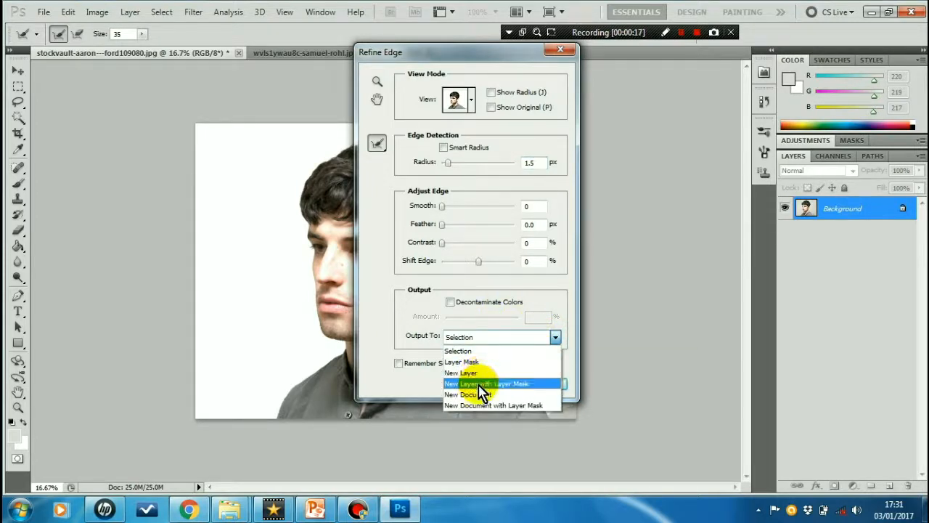
pyautogui.click(479, 384)
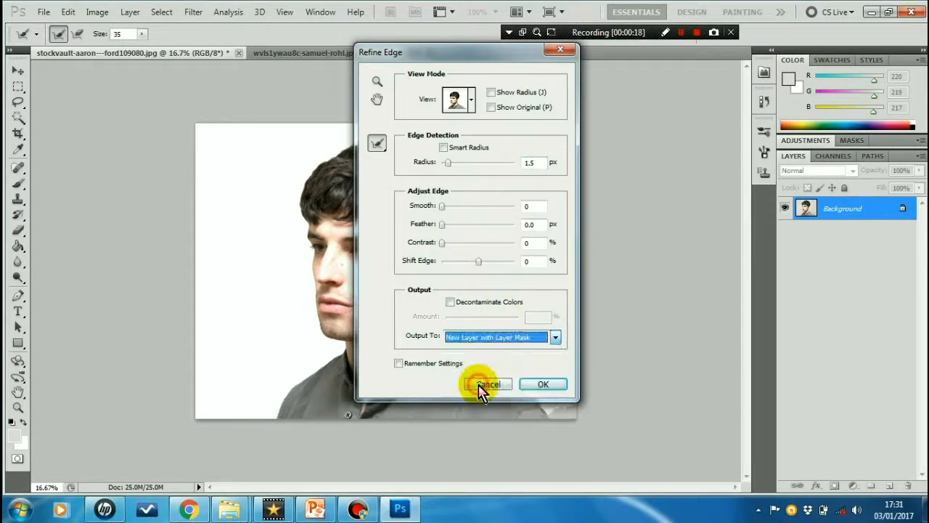
pyautogui.click(541, 385)
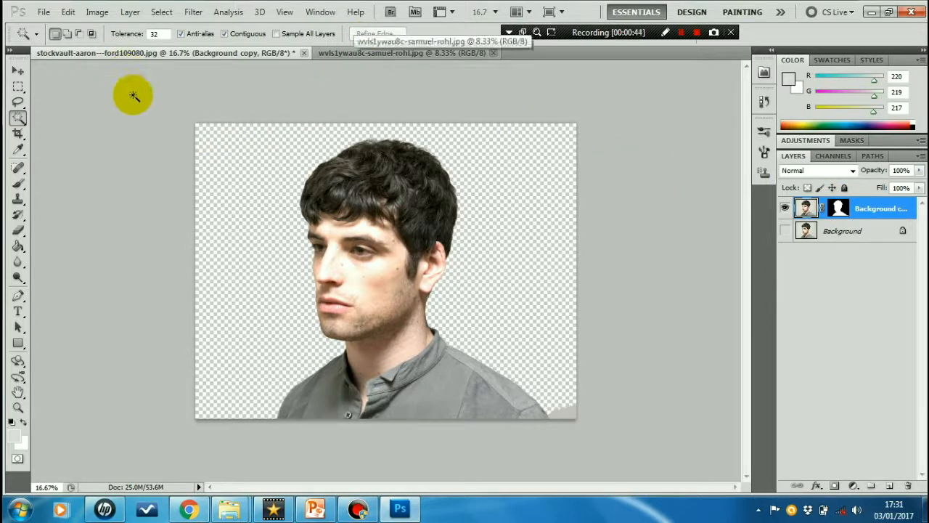
# Add a new empty layer above the masked portrait, keeping the default name and Normal mode.
pyautogui.click(135, 16)
pyautogui.moveTo(181, 26)
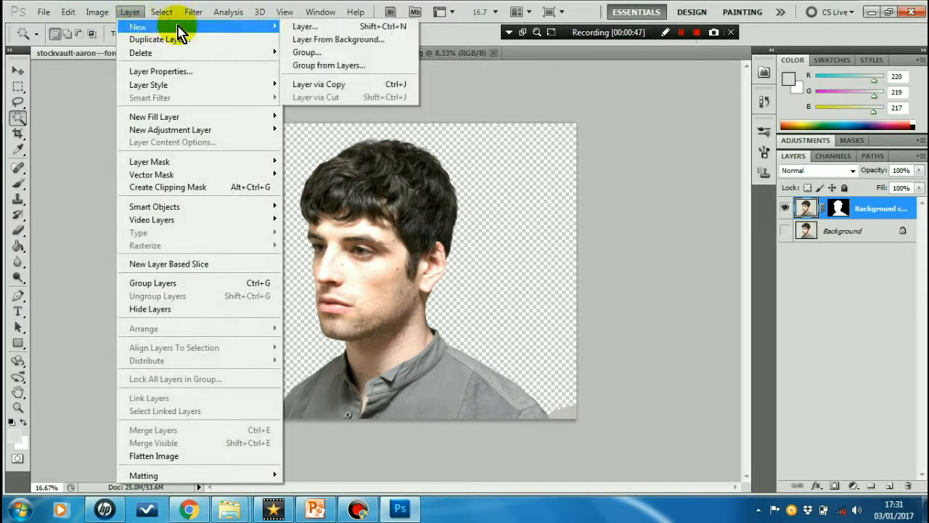
pyautogui.click(298, 27)
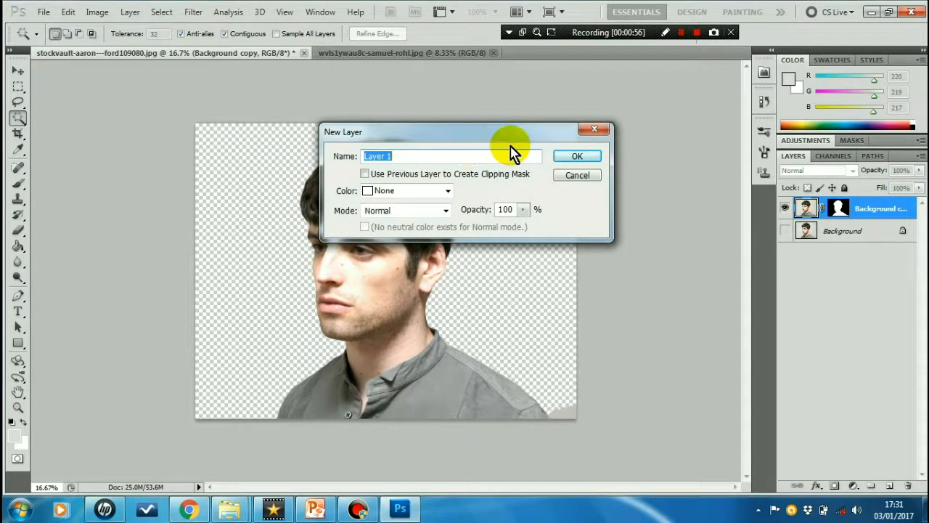
pyautogui.click(577, 160)
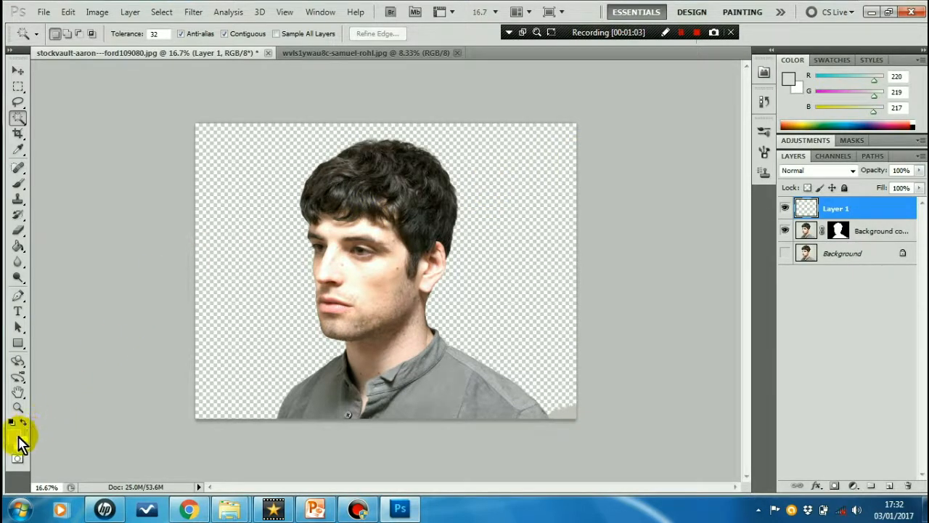
# Set the foreground colour to the light grey with hex value dcdbd9.
pyautogui.click(15, 435)
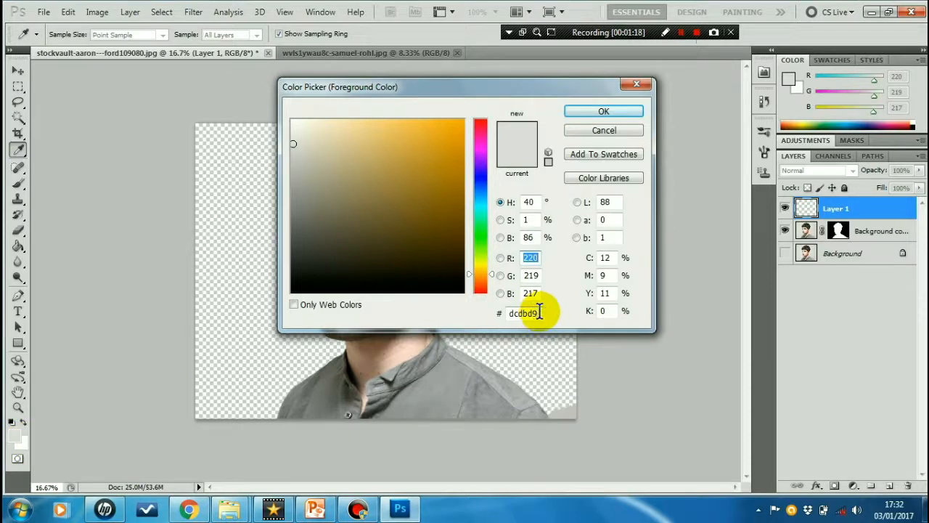
pyautogui.moveTo(539, 312); pyautogui.dragTo(504, 312)
pyautogui.write('000000')
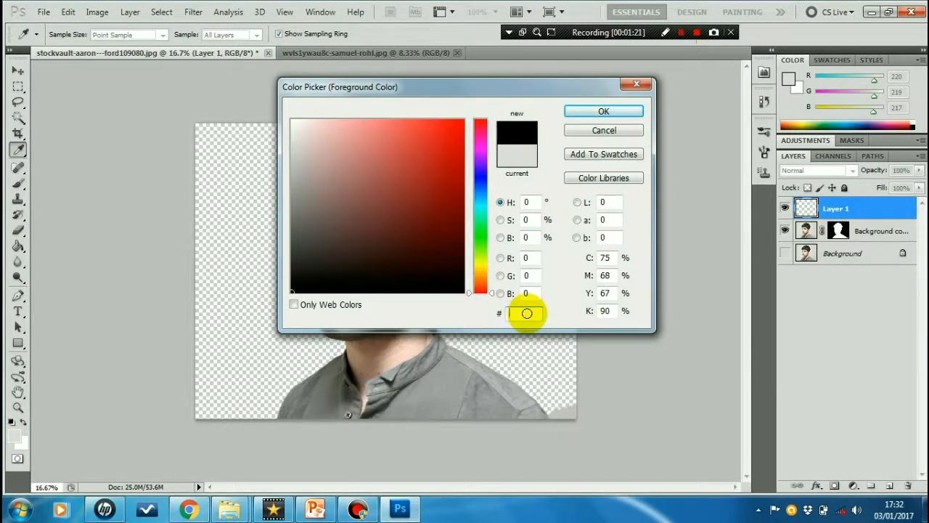
pyautogui.doubleClick(527, 312)
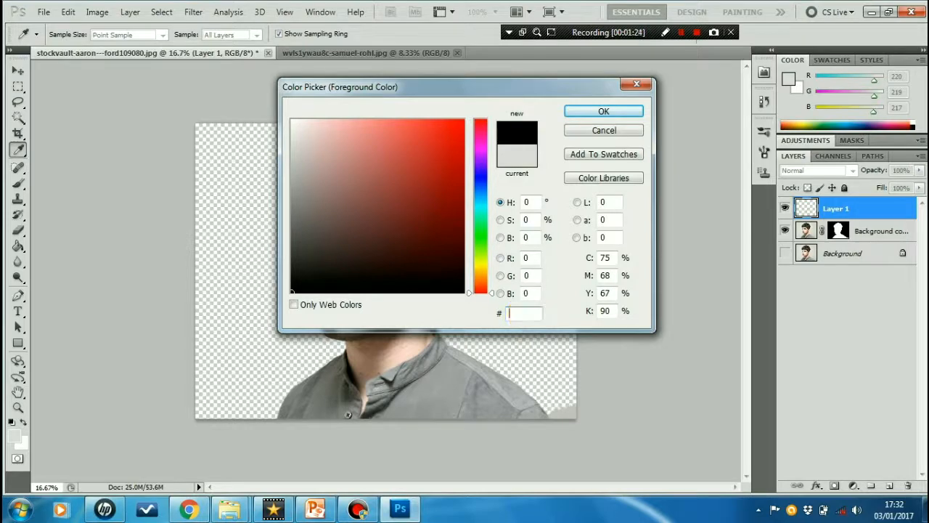
pyautogui.write('dcd')
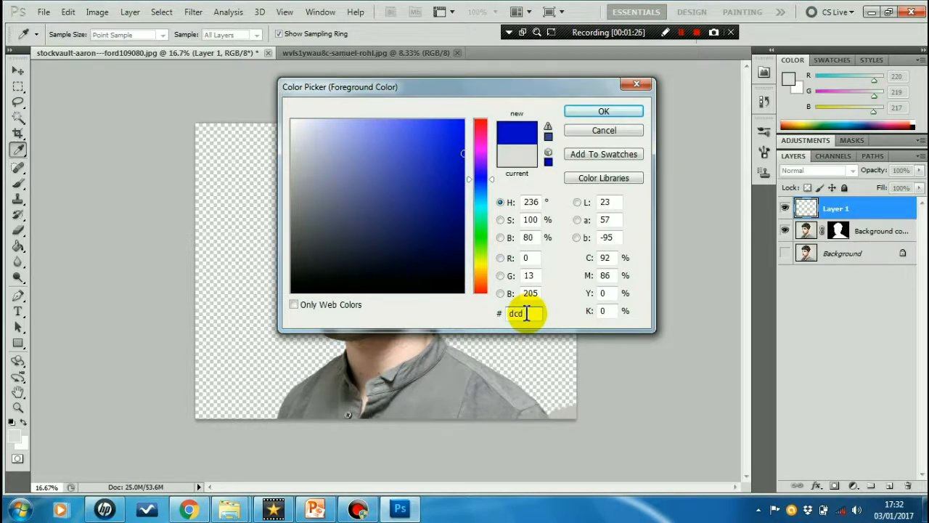
pyautogui.write('bd')
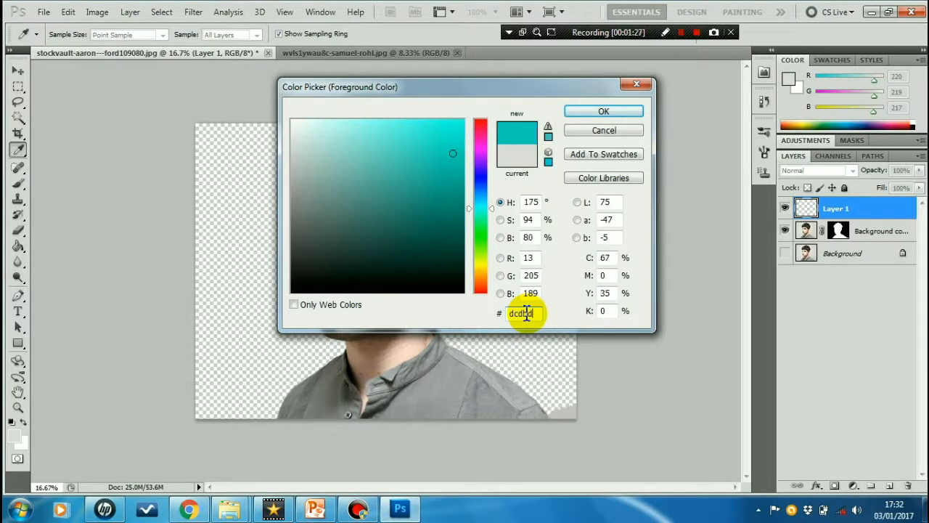
pyautogui.write('9')
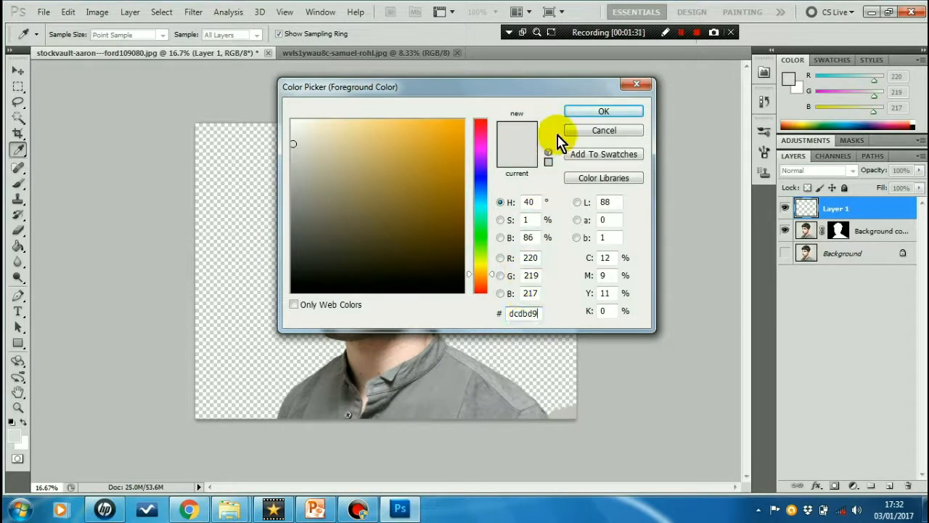
pyautogui.click(603, 111)
pyautogui.press('w')
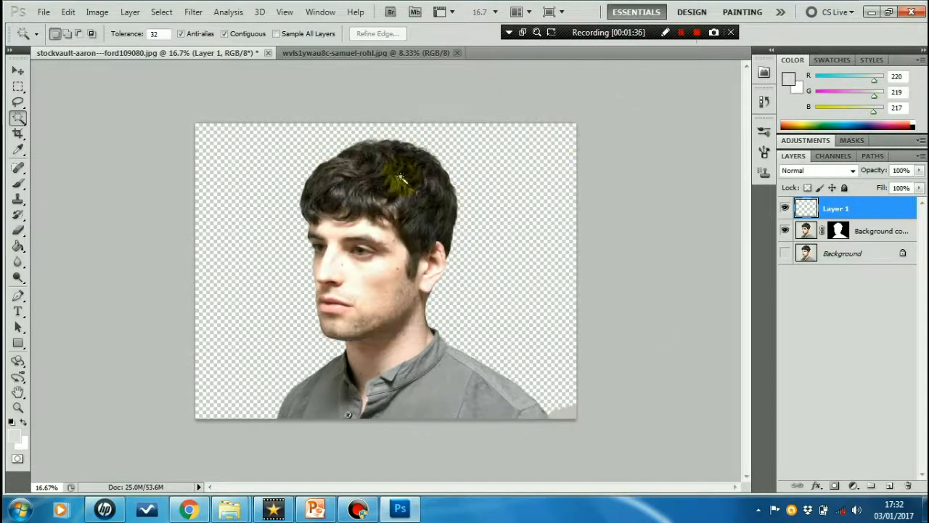
# Fill Layer 1 with the foreground grey using the Paint Bucket and place the masked portrait layer above it.
pyautogui.click(18, 248)
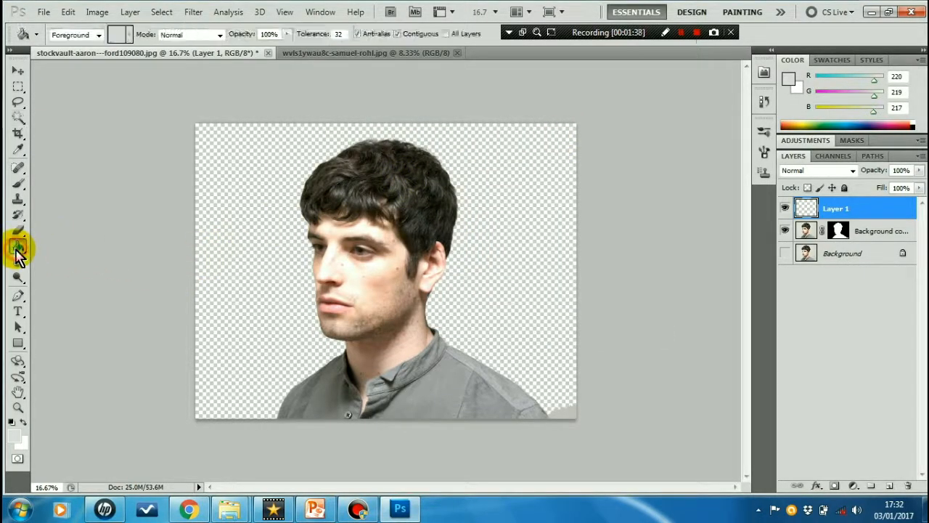
pyautogui.click(256, 221)
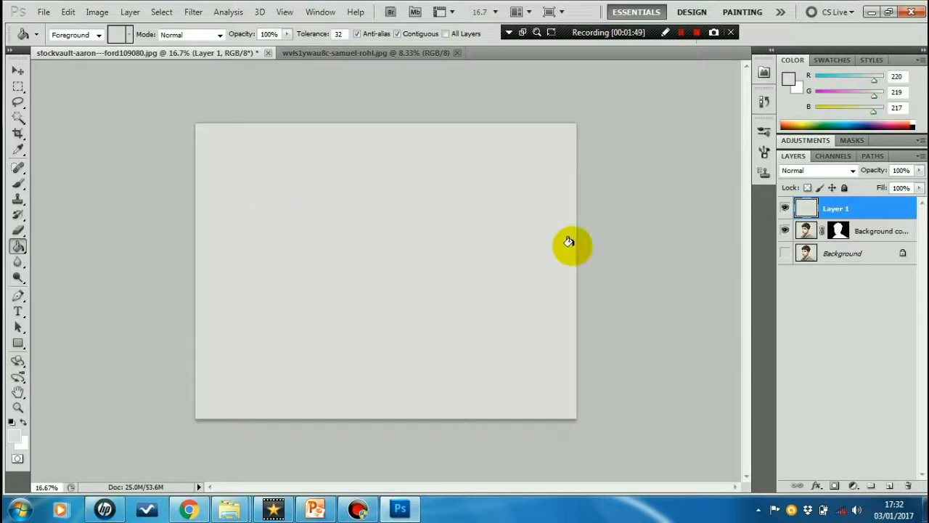
pyautogui.click(869, 233)
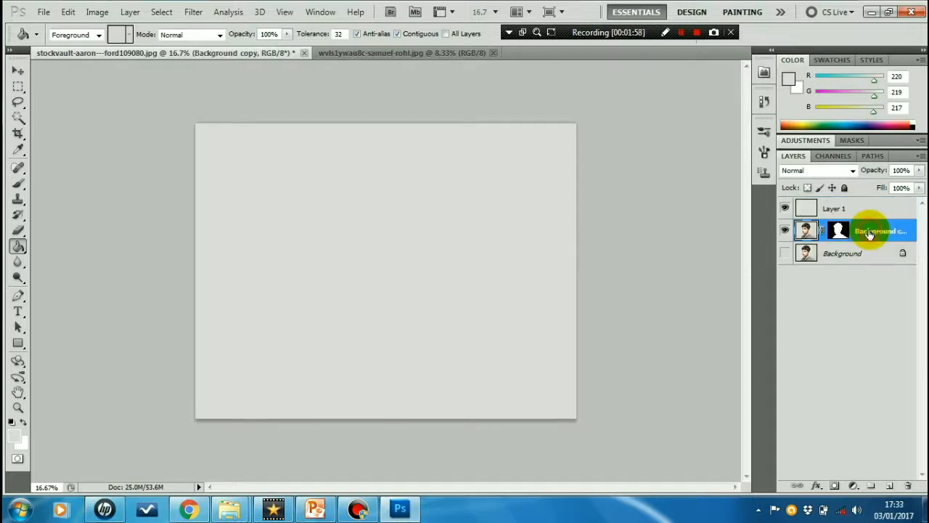
pyautogui.moveTo(869, 231); pyautogui.dragTo(868, 209)
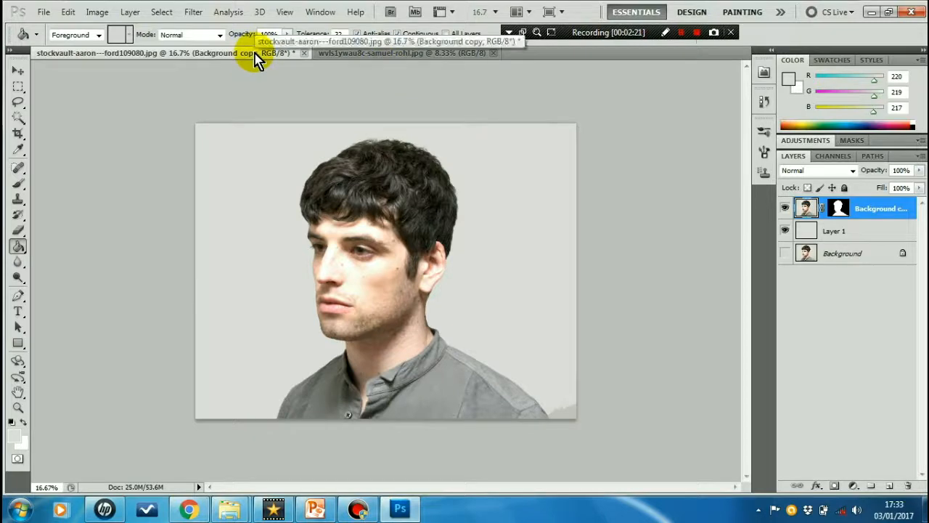
# Convert the forest photo's locked background into a normal layer, keeping the default name Layer 0.
pyautogui.click(391, 61)
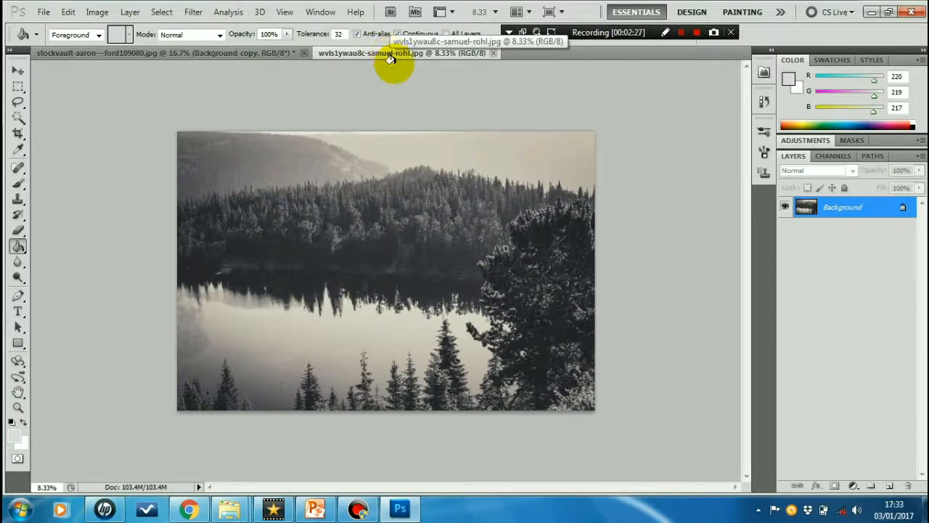
pyautogui.click(18, 71)
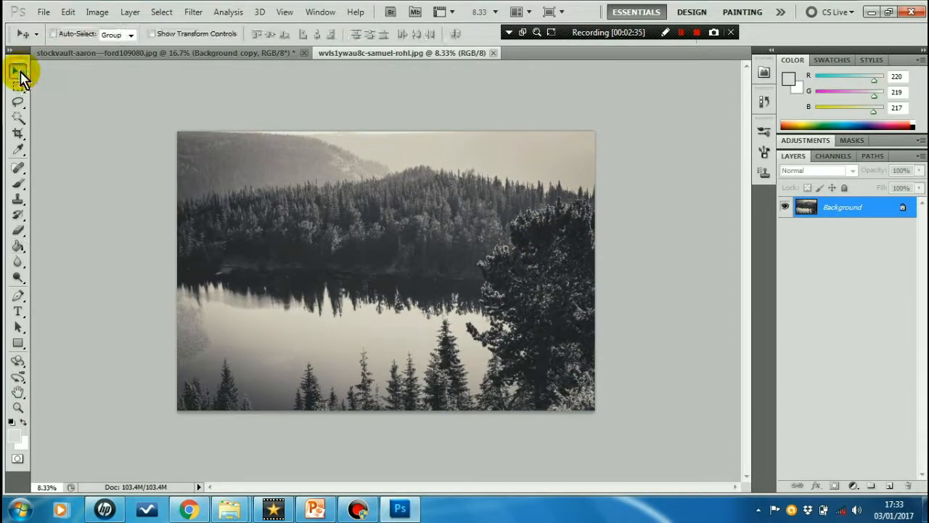
pyautogui.click(352, 243)
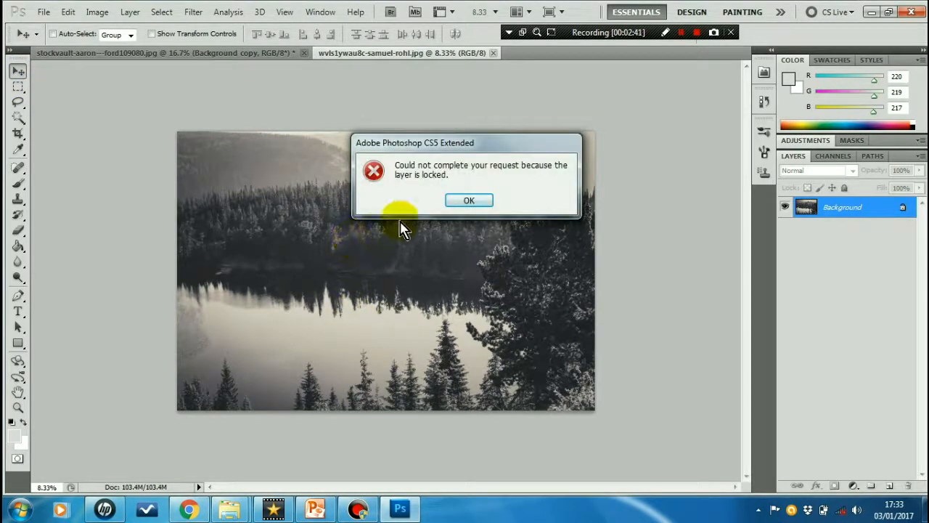
pyautogui.click(469, 203)
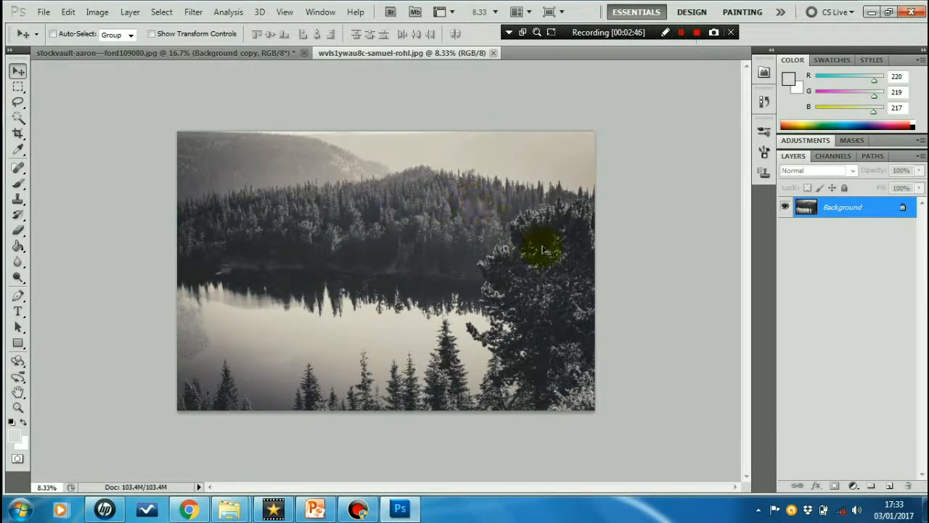
pyautogui.doubleClick(902, 210)
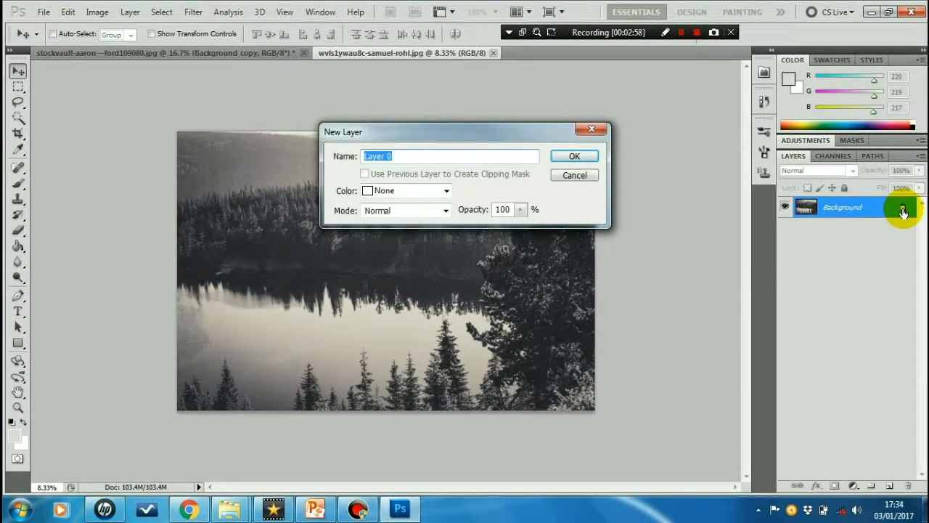
pyautogui.click(574, 158)
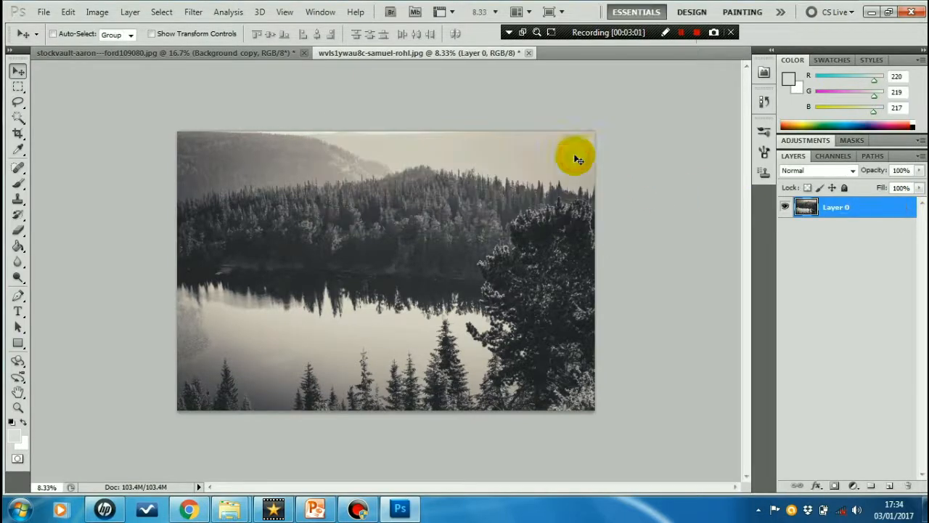
# Move the forest image into the portrait document with the Move tool, accept the colour profile conversion and reposition it over the portrait.
pyautogui.moveTo(440, 215); pyautogui.dragTo(395, 338)
pyautogui.click(210, 56)
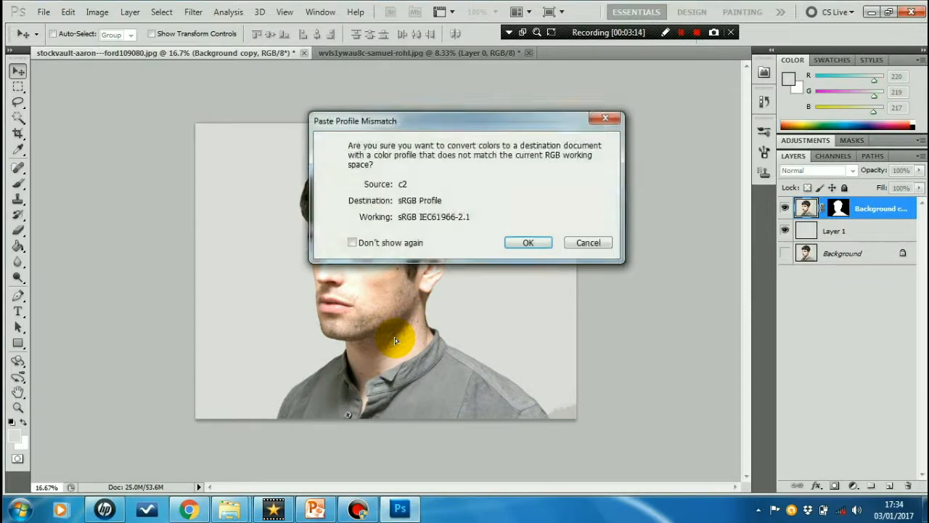
pyautogui.click(529, 246)
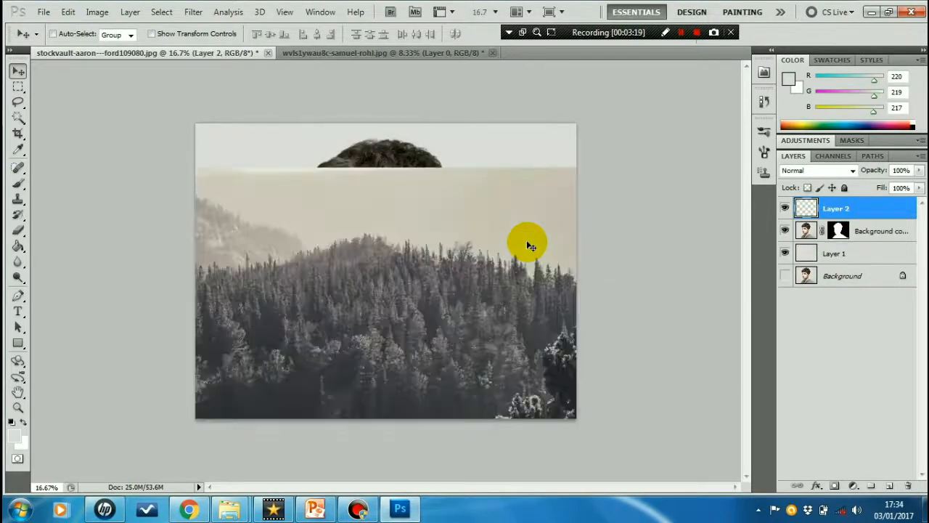
pyautogui.moveTo(408, 289); pyautogui.dragTo(408, 228)
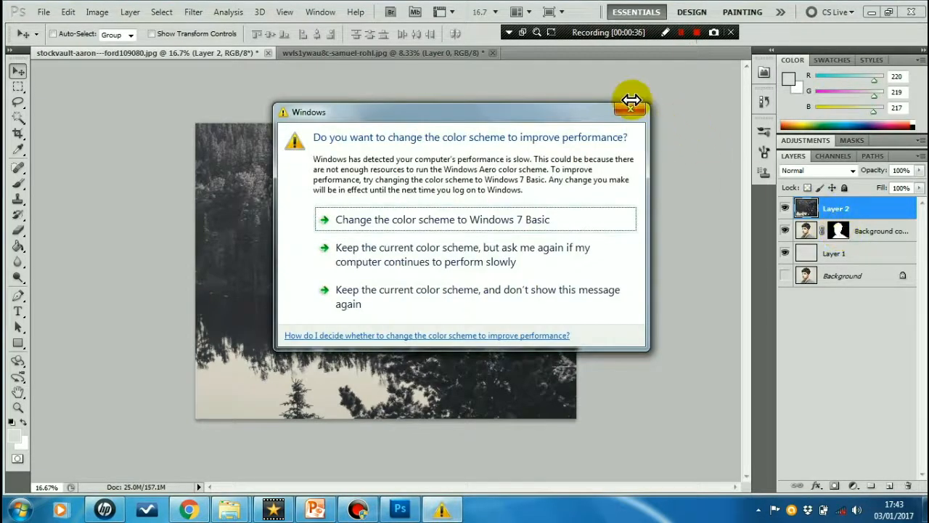
# Dismiss the Windows colour scheme prompt and mask the forest layer with a selection loaded from the portrait layer's mask.
pyautogui.click(633, 111)
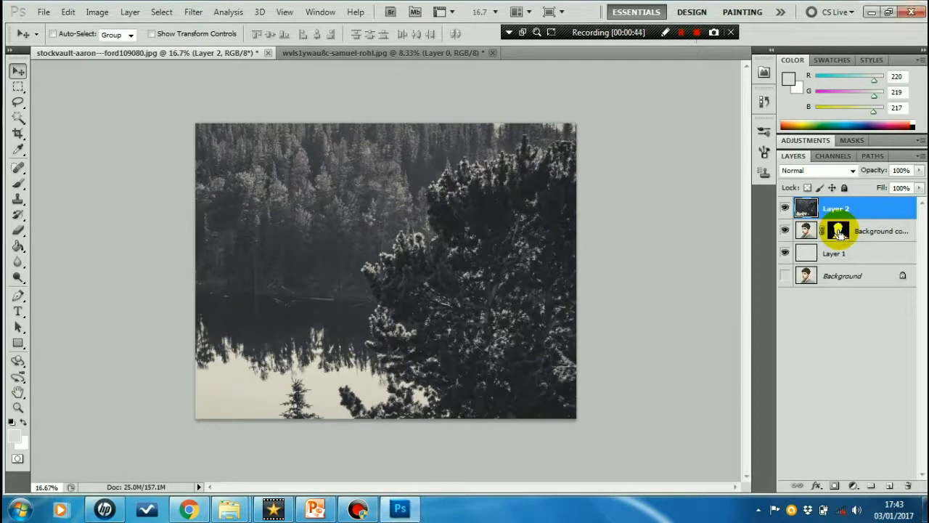
pyautogui.keyDown('ctrl'); pyautogui.click(839, 232); pyautogui.keyUp('ctrl')
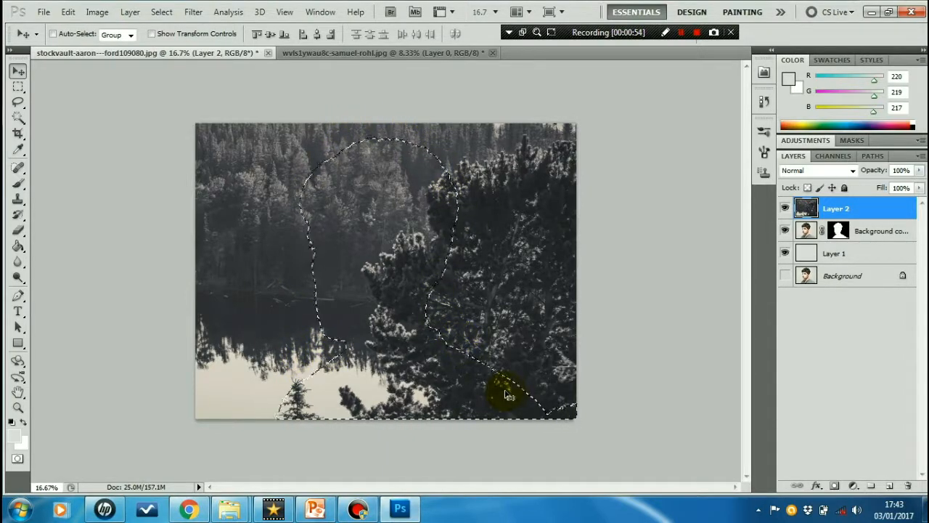
pyautogui.click(835, 487)
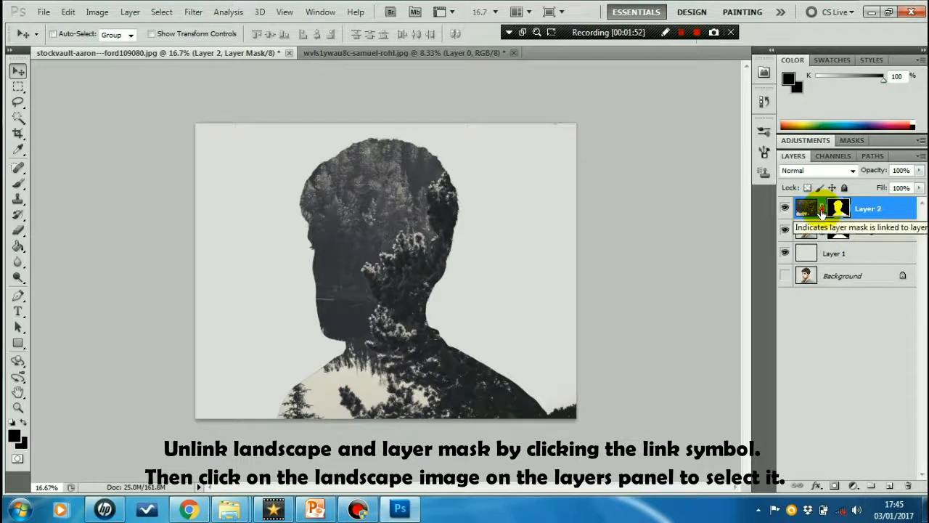
# Unlink the forest image from its layer mask and reposition the image alone inside the man's silhouette.
pyautogui.click(822, 209)
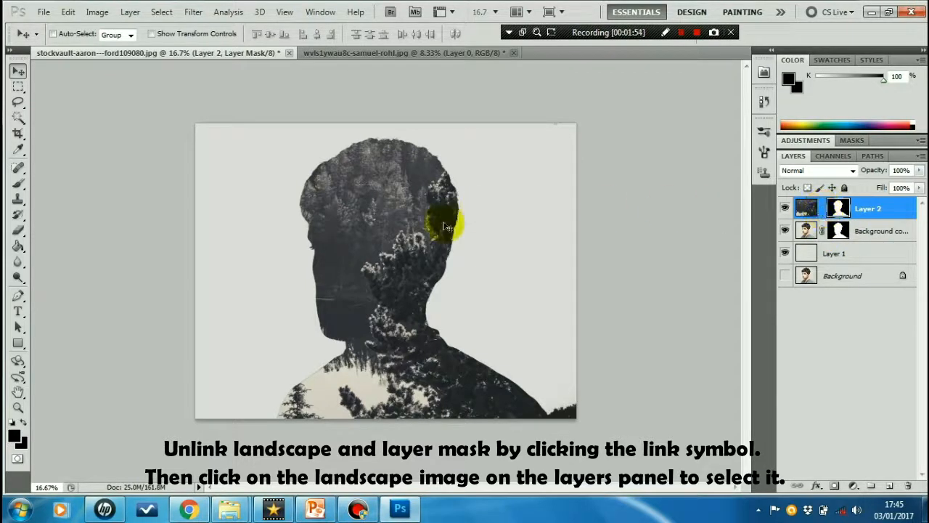
pyautogui.moveTo(385, 267)
pyautogui.mouseDown()
pyautogui.moveTo(380, 255)
pyautogui.moveTo(398, 256)
pyautogui.mouseUp()
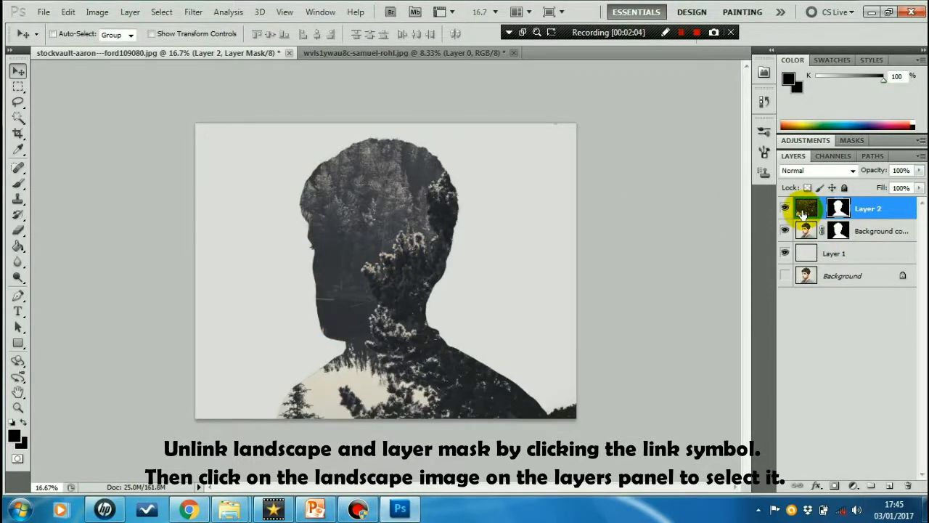
pyautogui.click(802, 211)
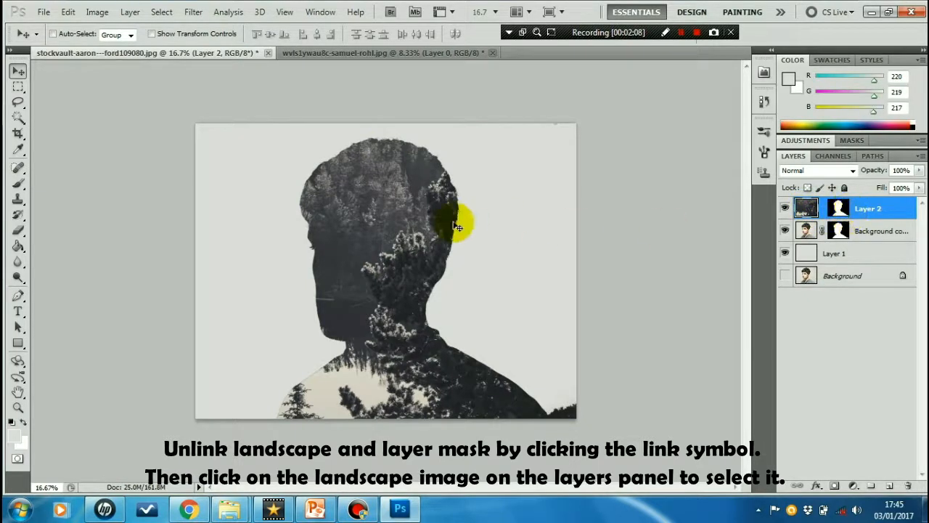
pyautogui.moveTo(421, 226); pyautogui.dragTo(384, 208)
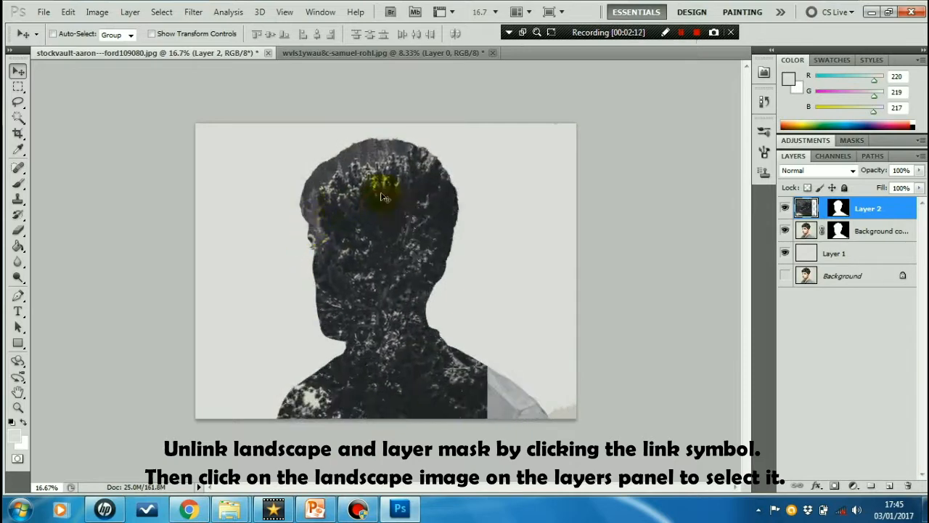
pyautogui.click(806, 209)
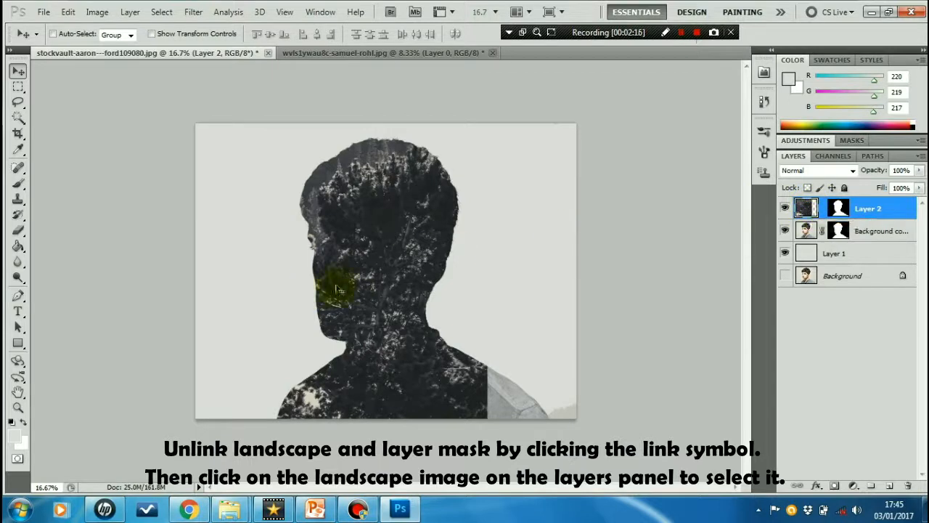
pyautogui.moveTo(368, 283); pyautogui.dragTo(490, 315)
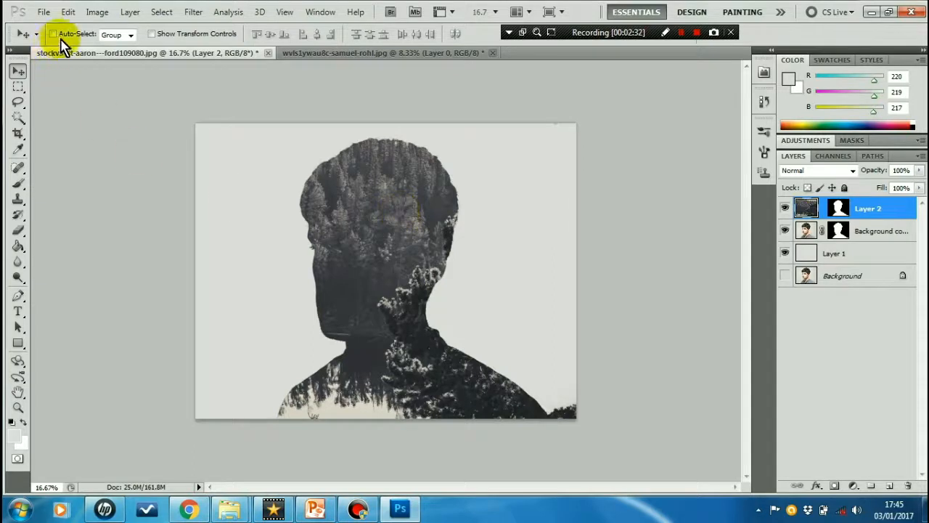
# Scale the forest image to about 64% width and 68% height and reposition it inside the man's silhouette.
pyautogui.click(68, 12)
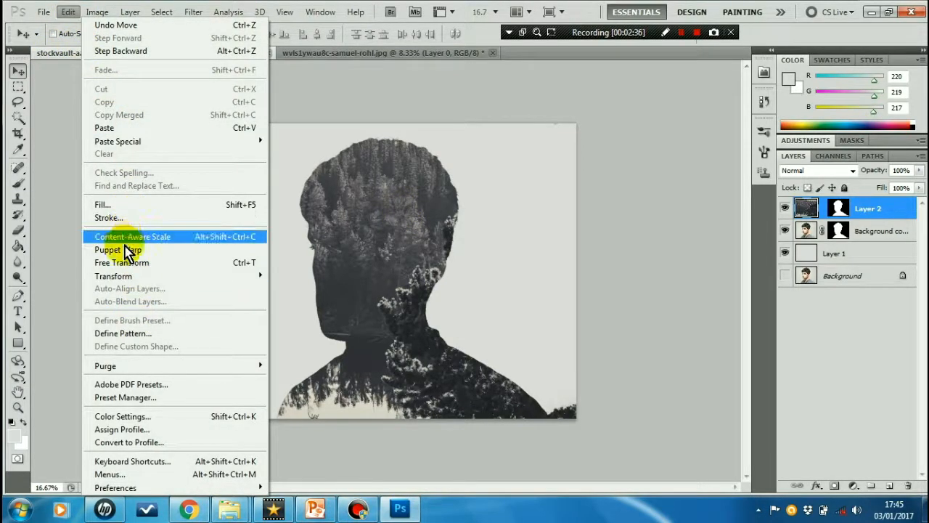
pyautogui.moveTo(170, 276)
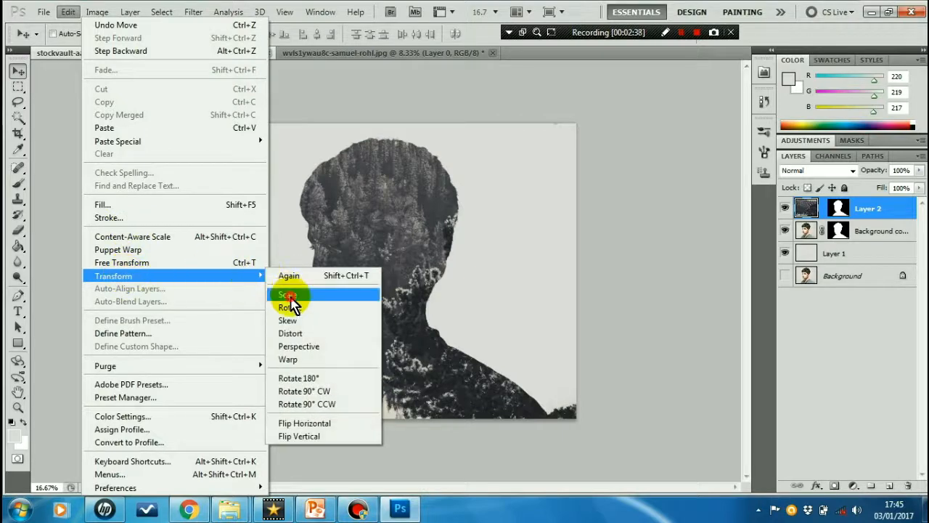
pyautogui.click(289, 294)
pyautogui.moveTo(622, 282); pyautogui.dragTo(587, 138)
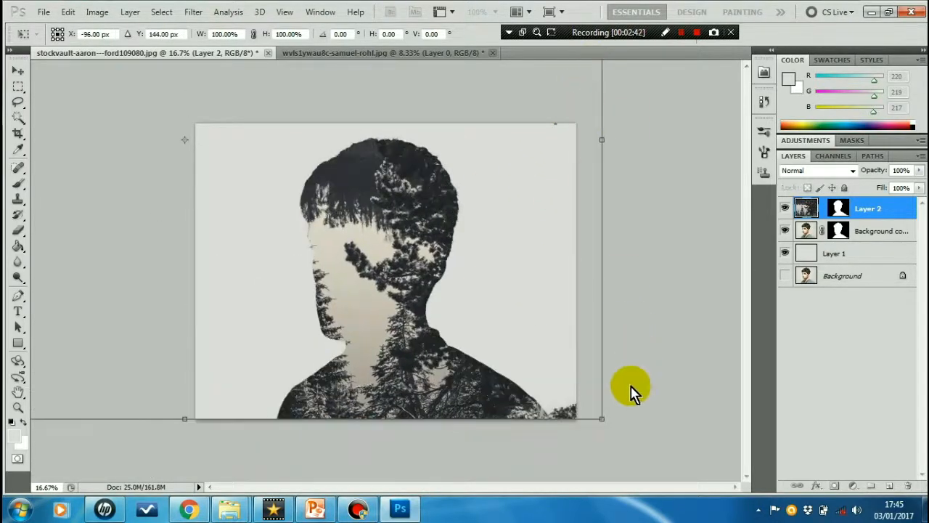
pyautogui.moveTo(600, 417); pyautogui.dragTo(629, 415)
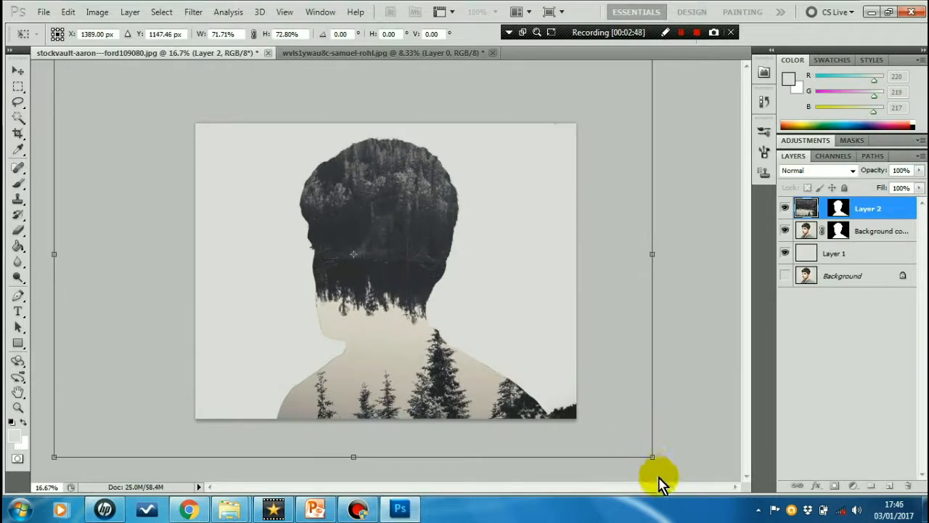
pyautogui.moveTo(653, 456); pyautogui.dragTo(590, 428)
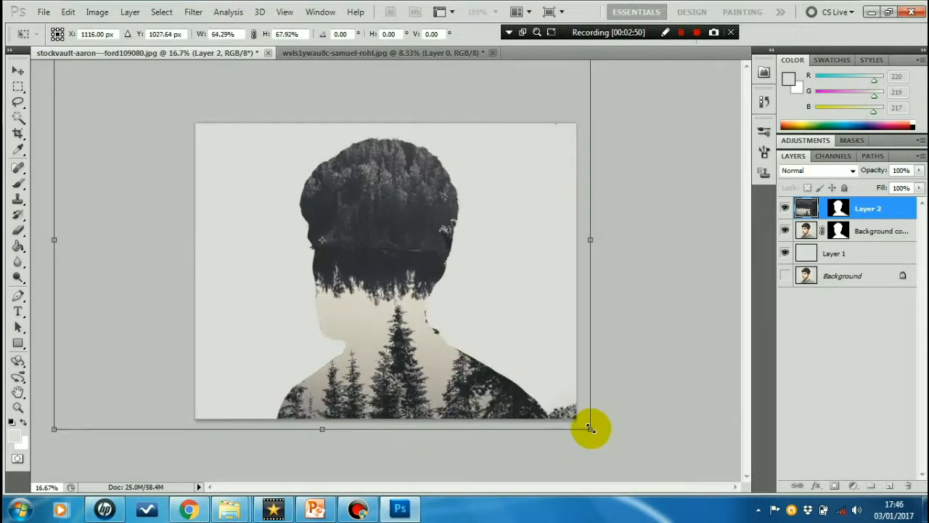
pyautogui.moveTo(361, 254); pyautogui.dragTo(393, 313)
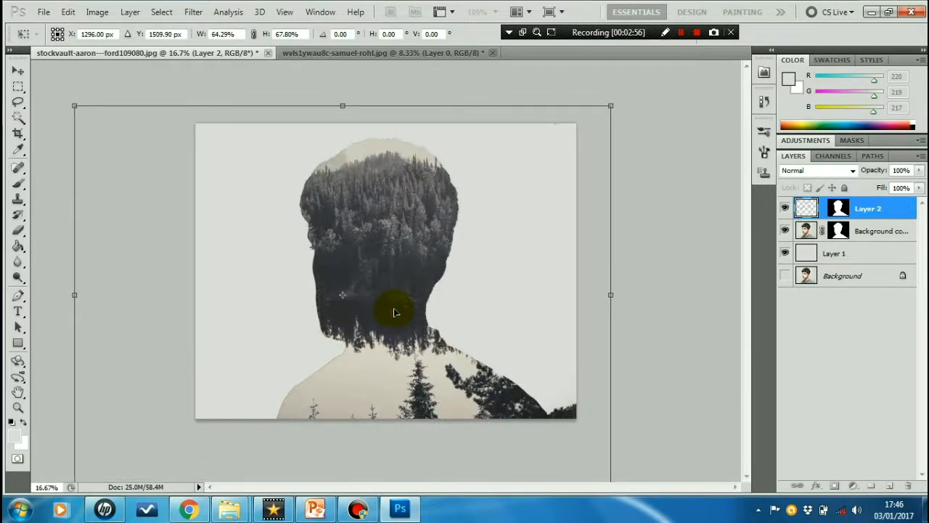
# Rotate the forest image about 180° so it is upside down, shifting it within the silhouette along the way.
pyautogui.click(69, 13)
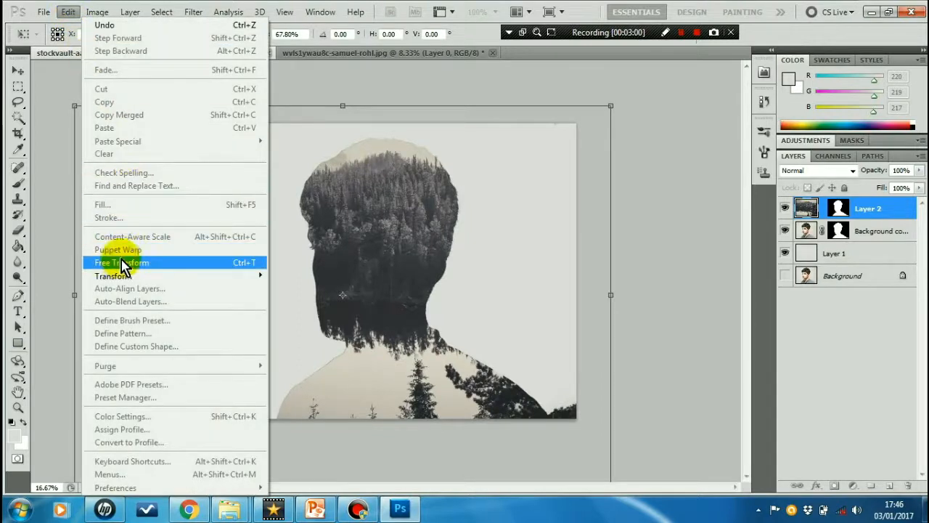
pyautogui.moveTo(152, 277)
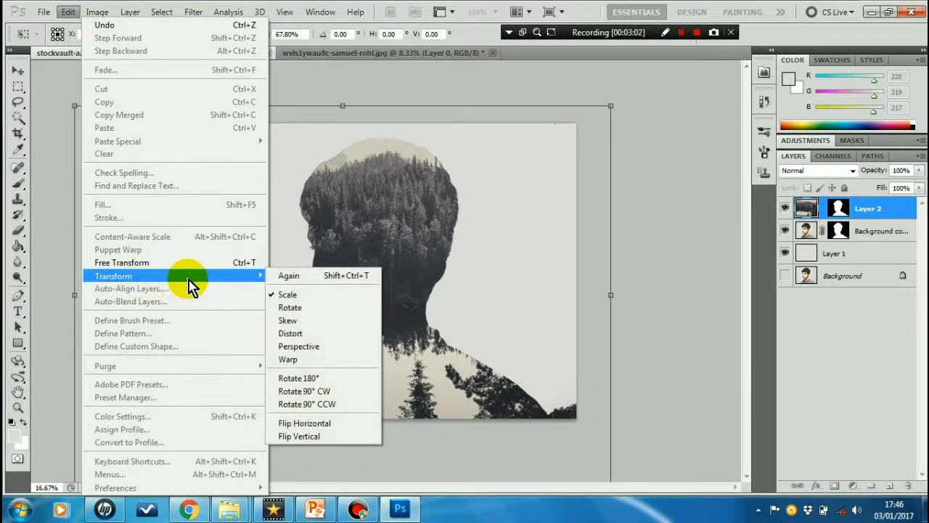
pyautogui.click(305, 308)
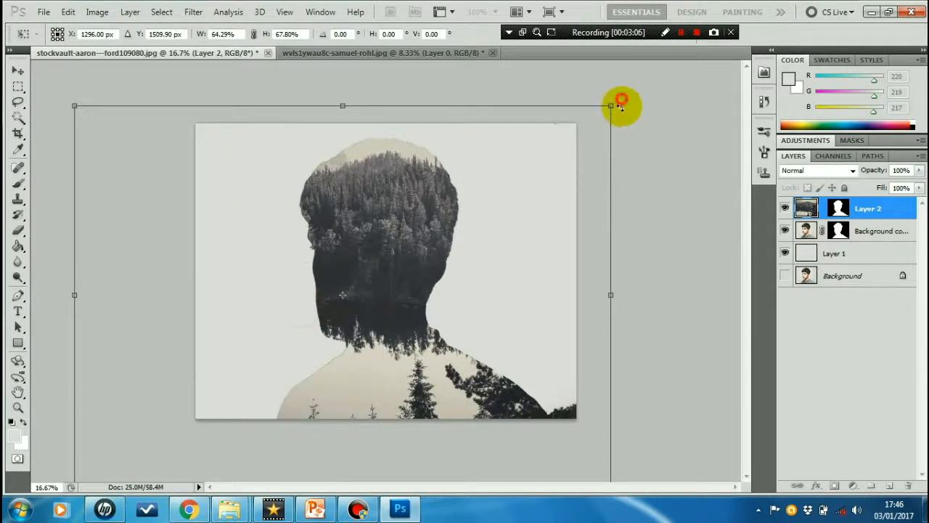
pyautogui.moveTo(618, 101); pyautogui.dragTo(429, 405)
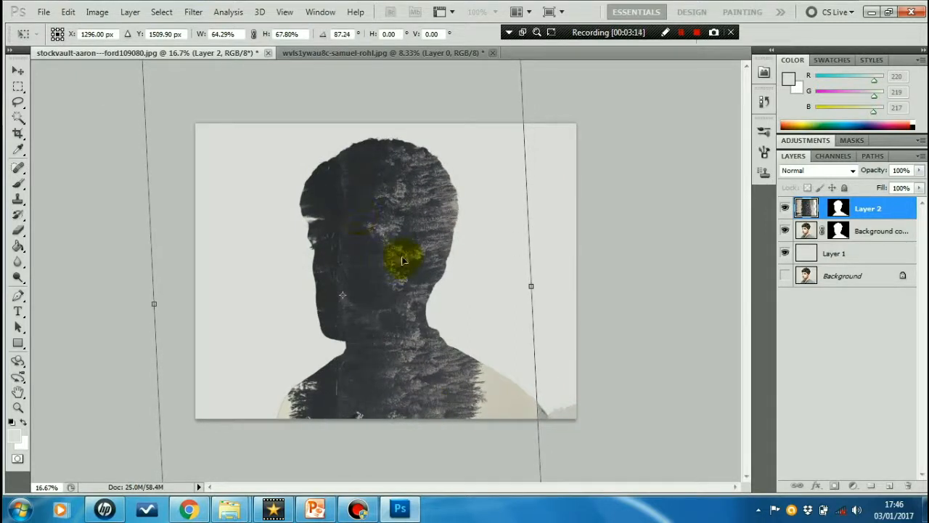
pyautogui.moveTo(402, 262); pyautogui.dragTo(350, 243)
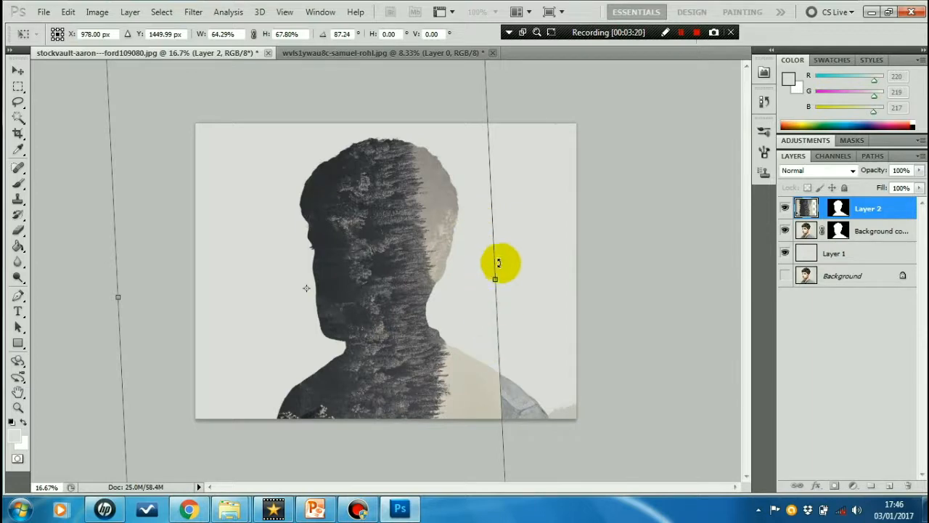
pyautogui.moveTo(501, 272); pyautogui.dragTo(313, 509)
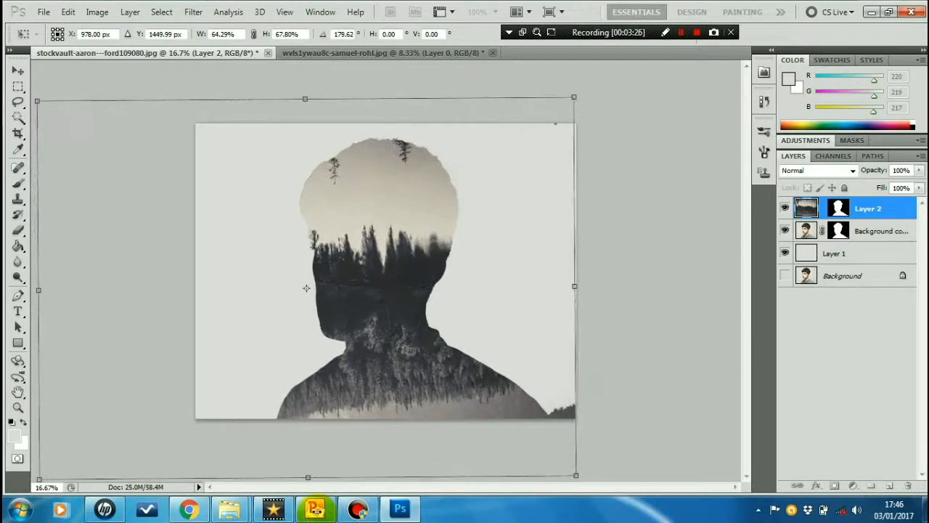
# Centre the upside-down forest behind the head and fine-tune its rotation to about -179.7° so the treeline is level.
pyautogui.moveTo(386, 201); pyautogui.dragTo(436, 212)
pyautogui.moveTo(651, 452); pyautogui.dragTo(649, 459)
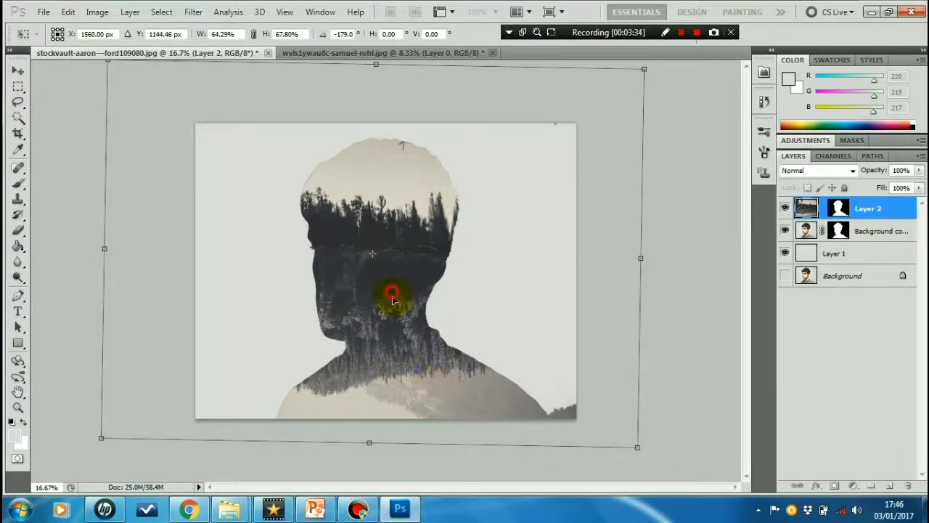
pyautogui.moveTo(392, 297); pyautogui.dragTo(412, 307)
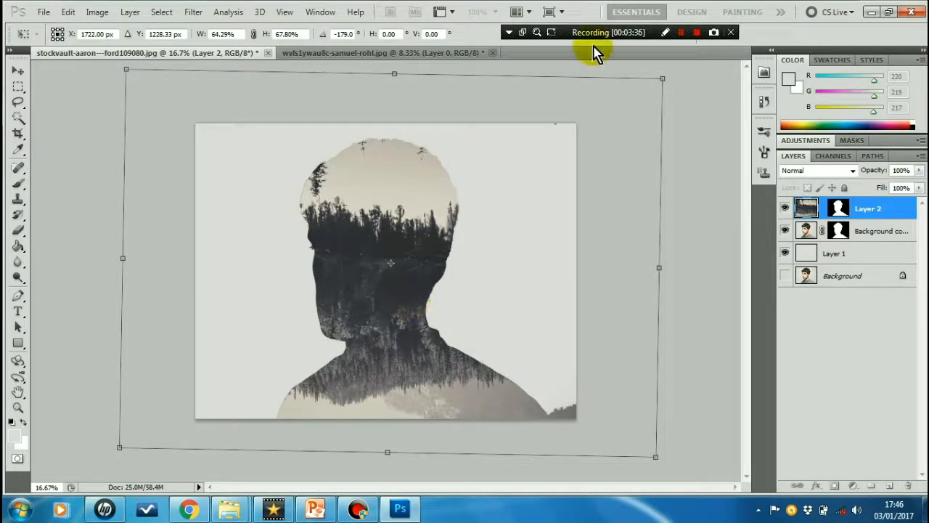
pyautogui.moveTo(677, 74); pyautogui.dragTo(678, 73)
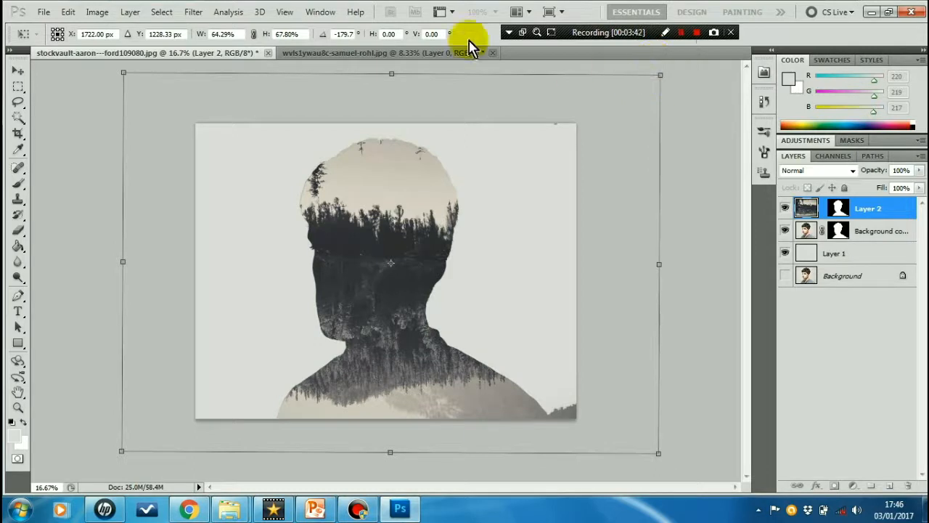
pyautogui.click(351, 258)
pyautogui.moveTo(351, 258); pyautogui.dragTo(357, 258)
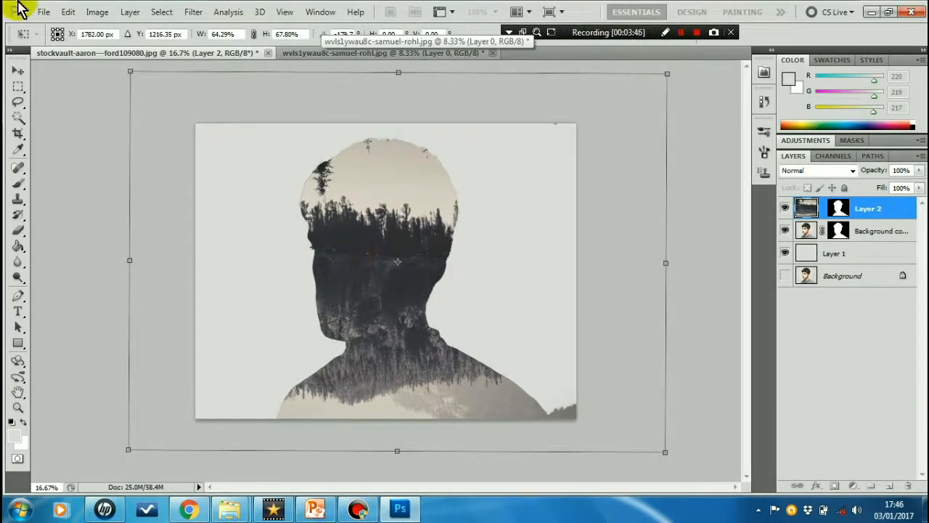
# Enlarge the rotated forest image to about 68% width and 72% height and apply the transformation.
pyautogui.click(69, 15)
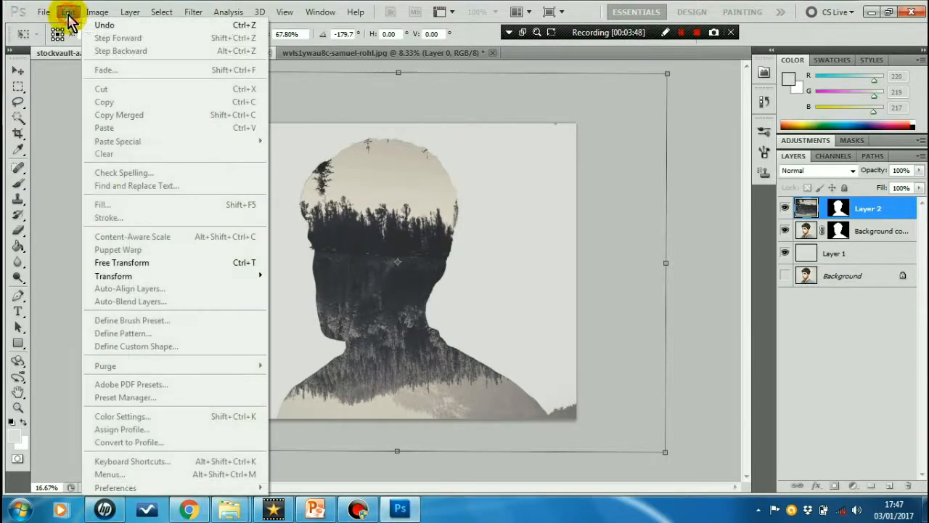
pyautogui.moveTo(191, 280)
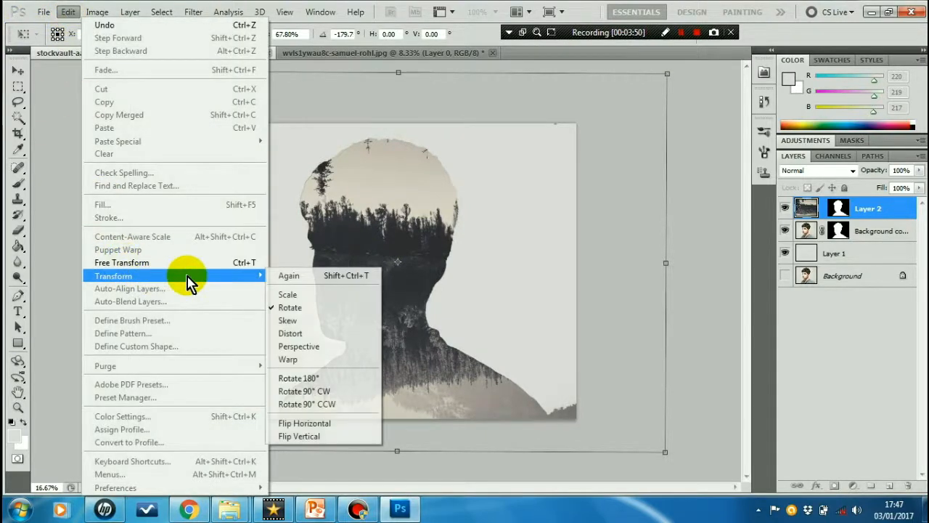
pyautogui.click(283, 292)
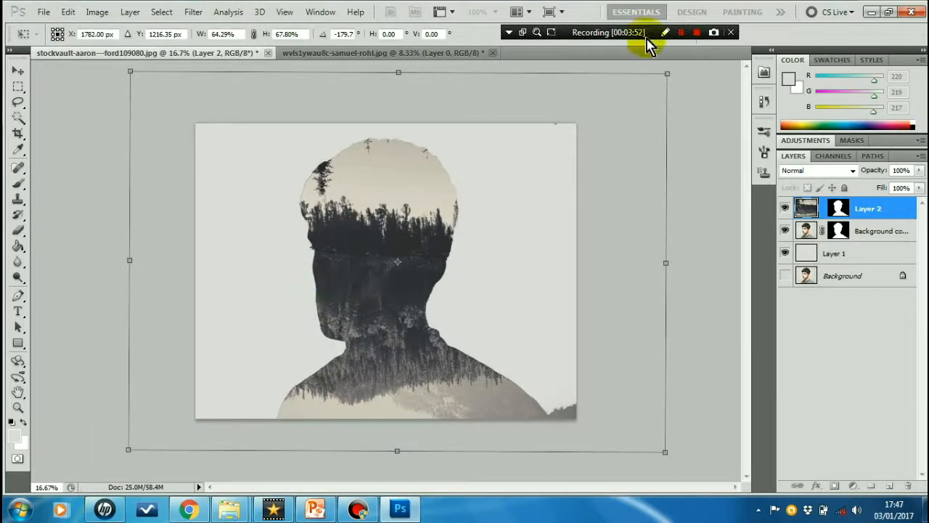
pyautogui.moveTo(667, 73); pyautogui.dragTo(701, 52)
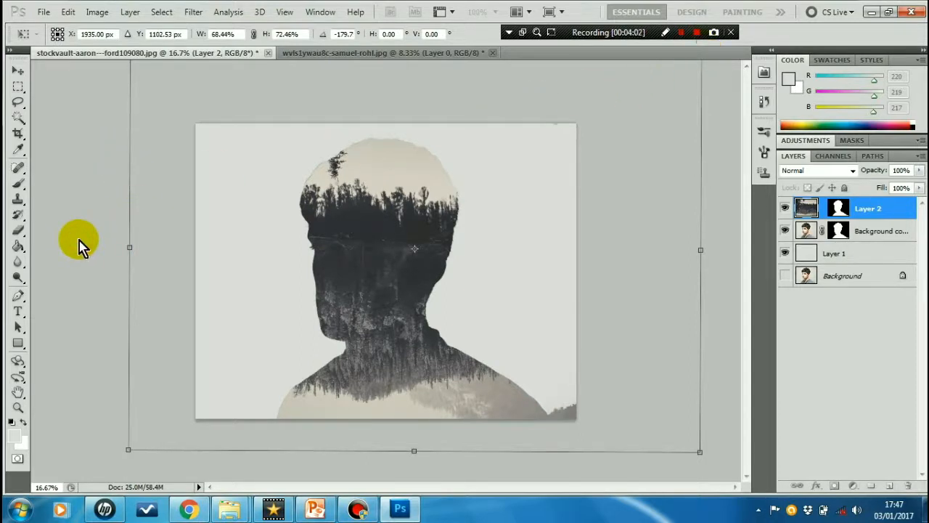
pyautogui.press('Return')
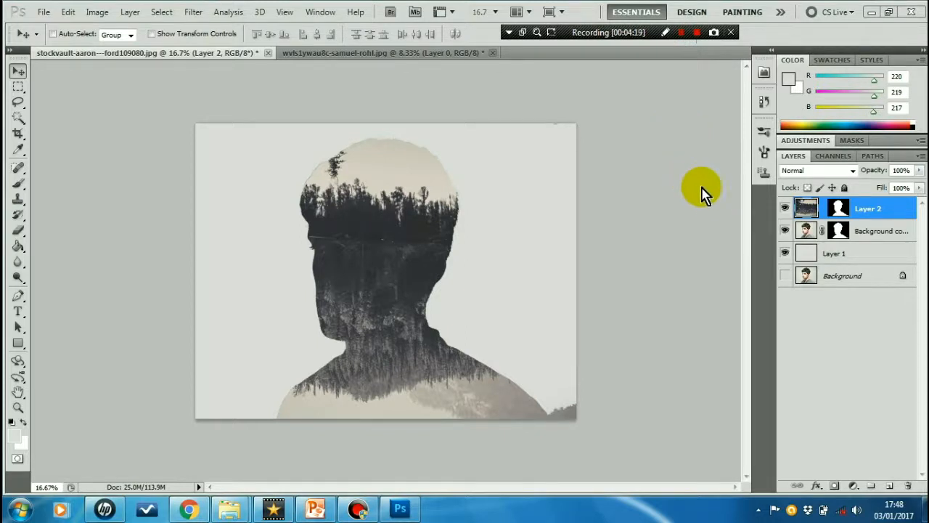
# Desaturate the cut-out portrait layer and move it above the forest layer in the stacking order.
pyautogui.click(808, 232)
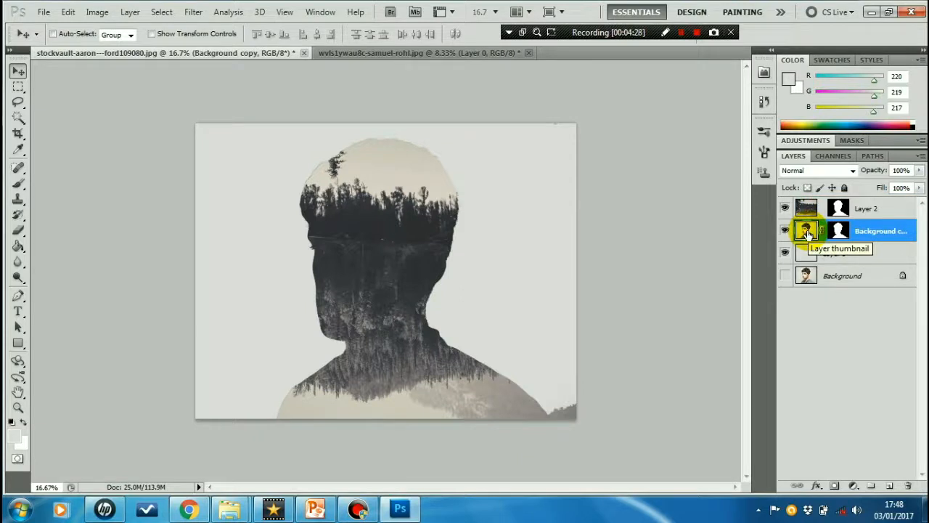
pyautogui.click(126, 16)
pyautogui.moveTo(97, 14)
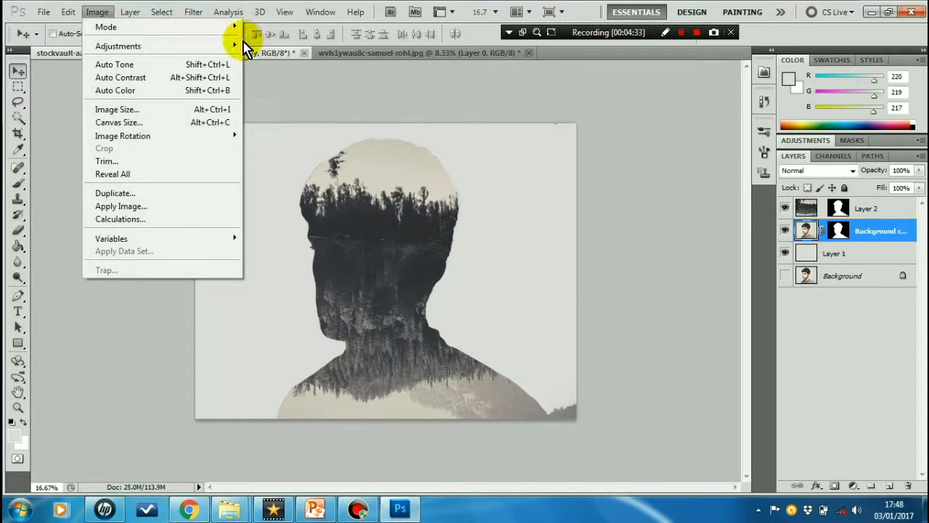
pyautogui.moveTo(225, 48)
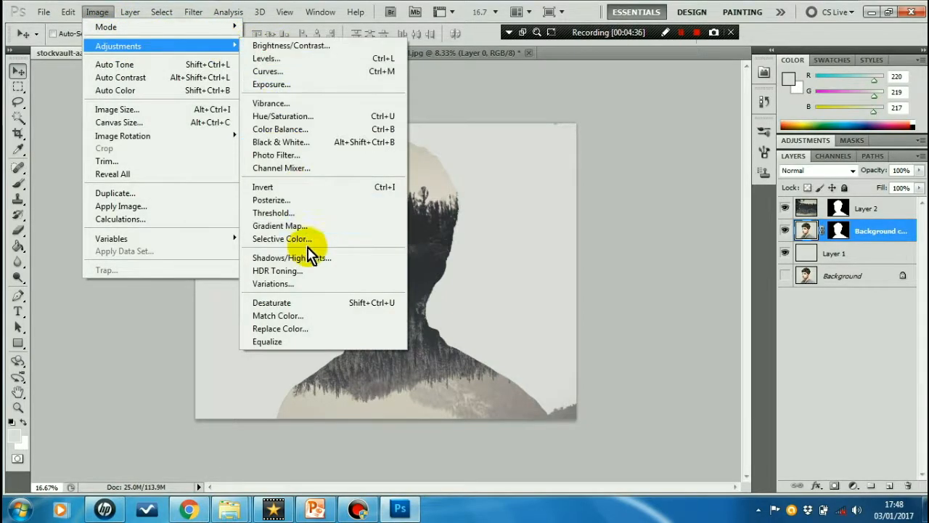
pyautogui.click(282, 302)
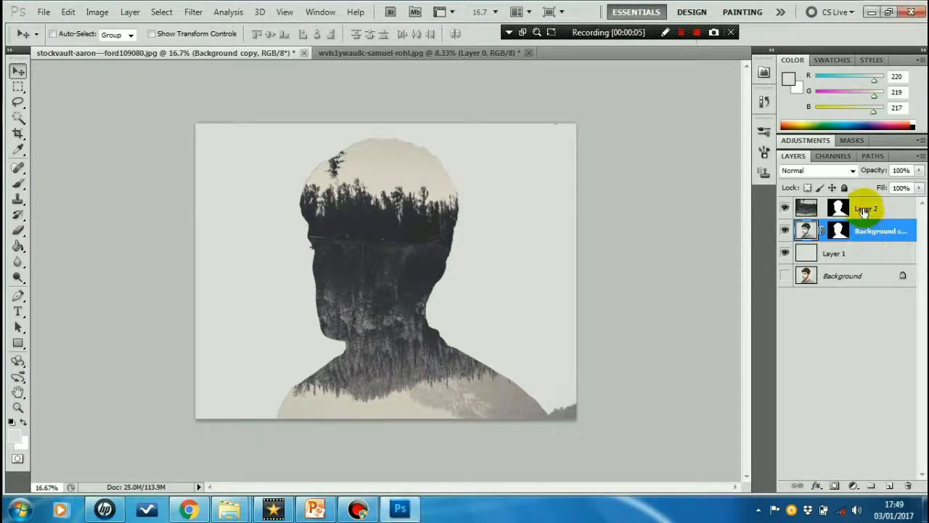
pyautogui.moveTo(863, 231); pyautogui.dragTo(861, 207)
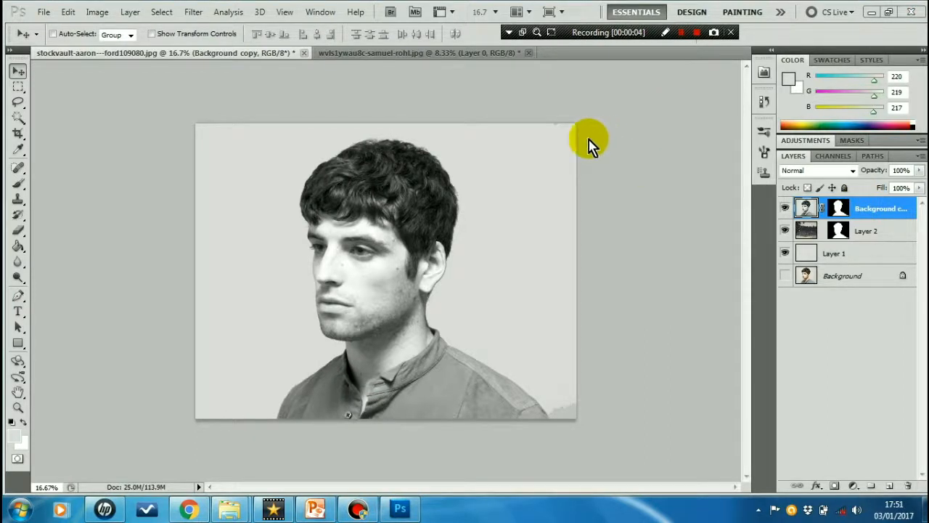
# Darken the portrait's shadows with a Levels adjustment, setting the black input level to 117.
pyautogui.click(103, 12)
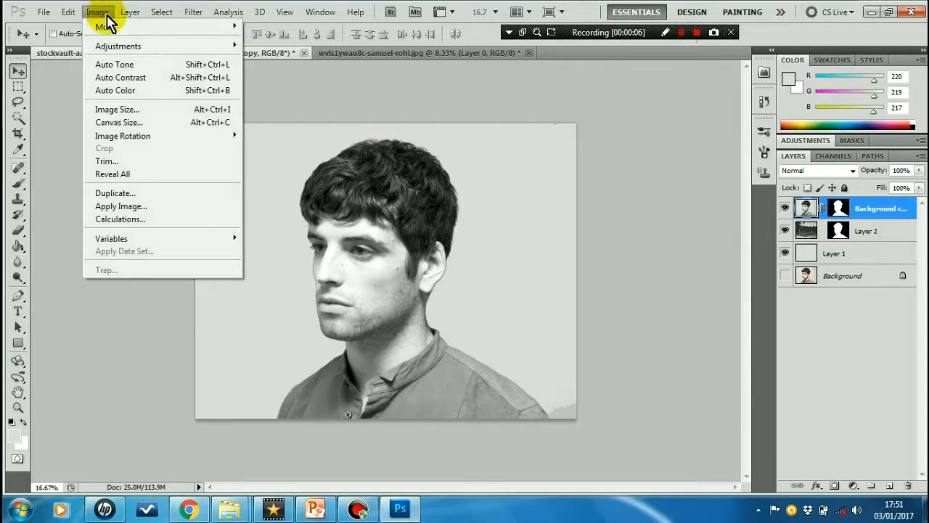
pyautogui.moveTo(216, 45)
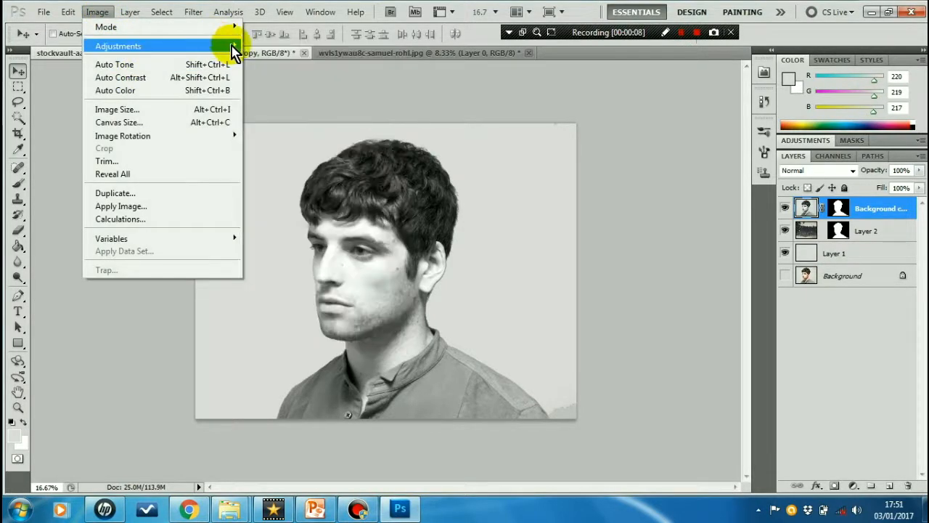
pyautogui.click(262, 58)
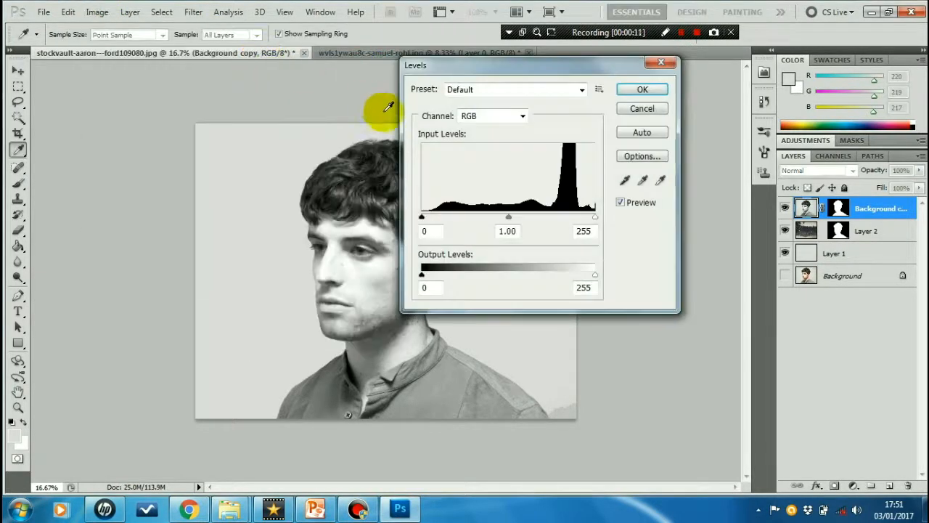
pyautogui.moveTo(422, 219)
pyautogui.mouseDown()
pyautogui.moveTo(448, 219)
pyautogui.moveTo(421, 218)
pyautogui.mouseUp()
pyautogui.click(432, 232)
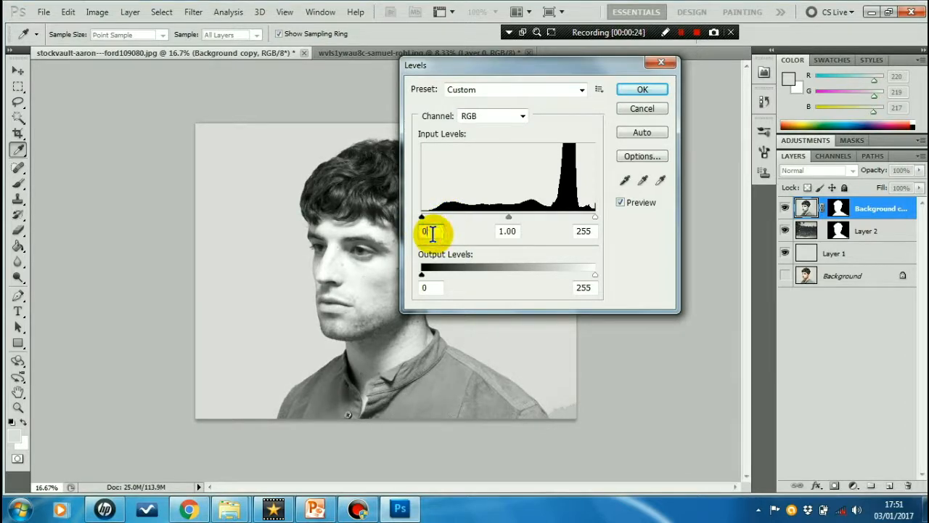
pyautogui.write('11')
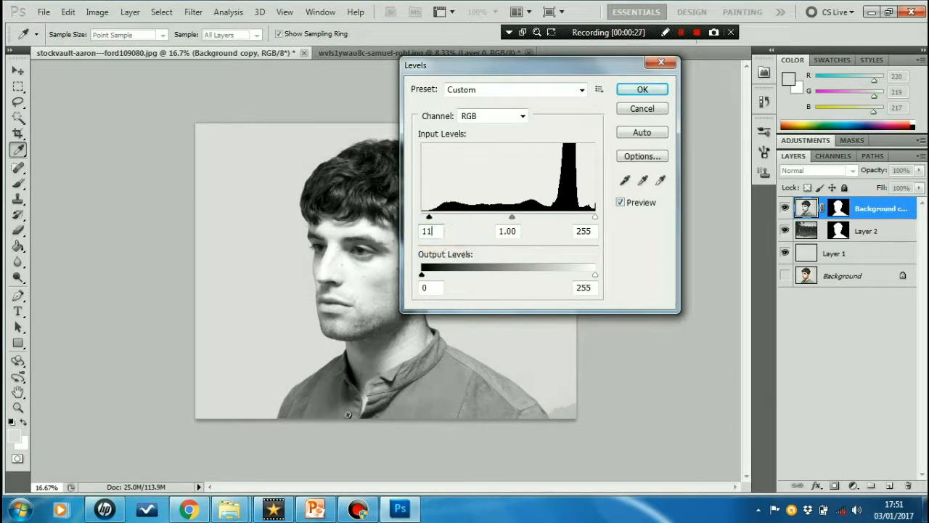
pyautogui.write('7')
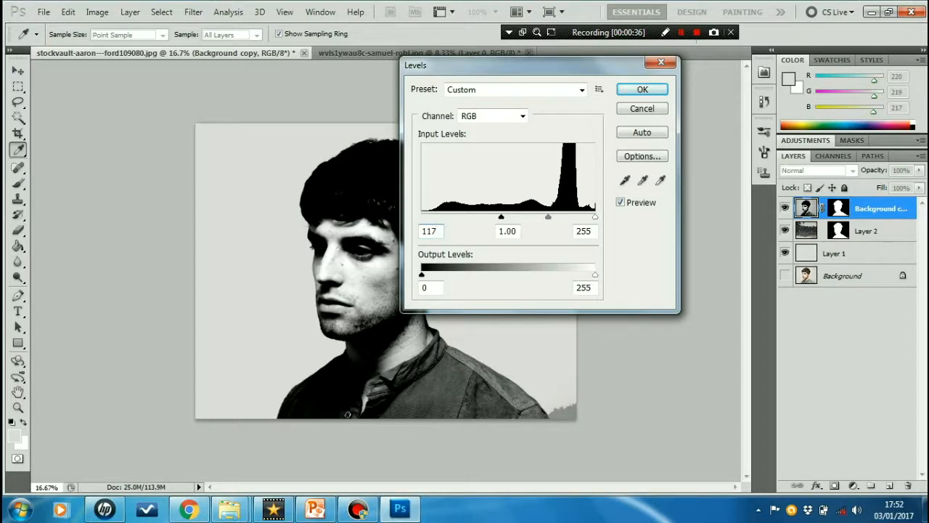
pyautogui.click(633, 92)
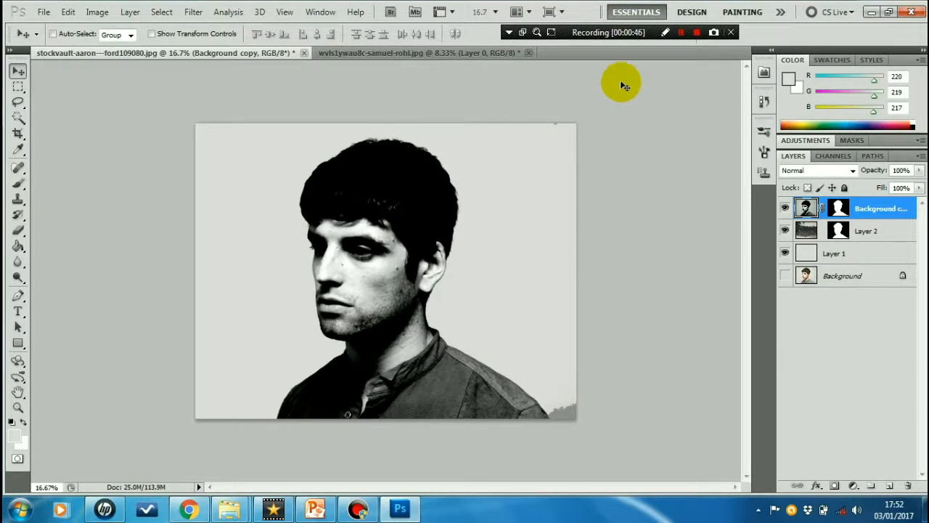
# Open the Hue/Saturation adjustment for the cut-out portrait layer.
pyautogui.click(96, 12)
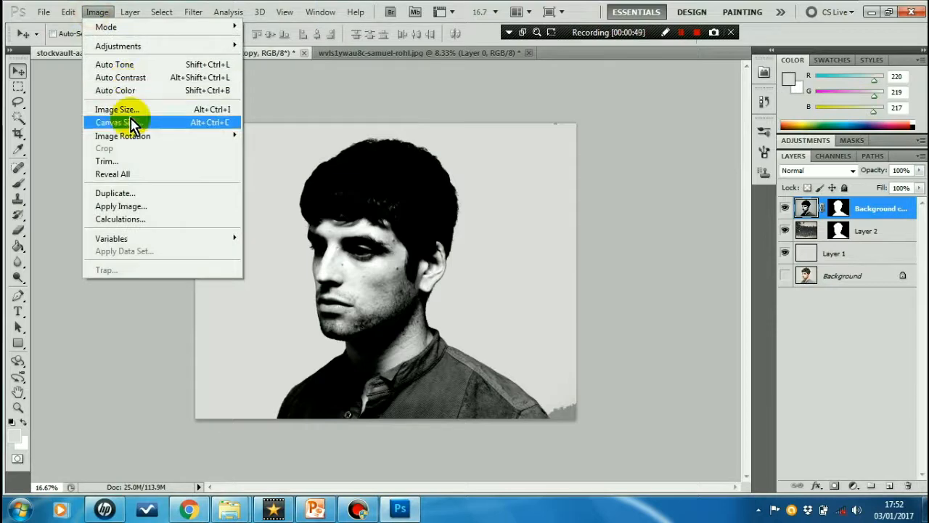
pyautogui.moveTo(191, 46)
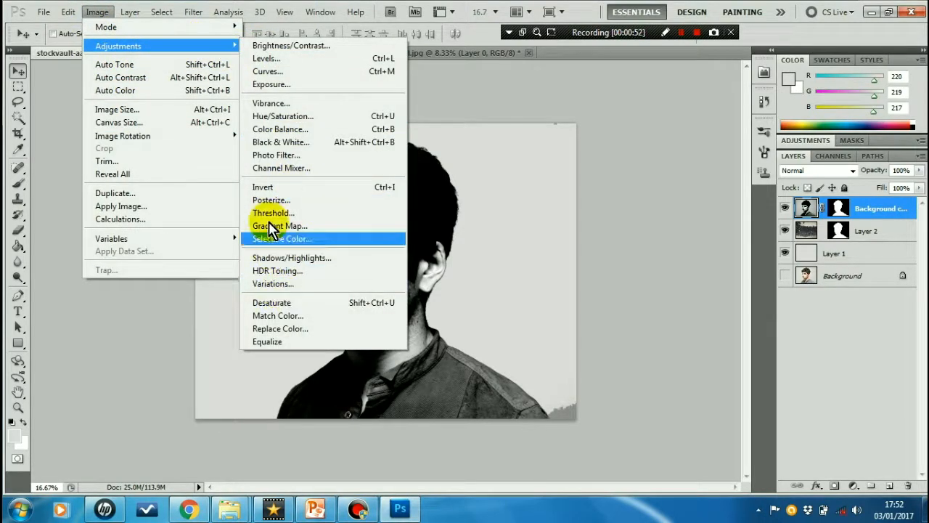
pyautogui.click(280, 116)
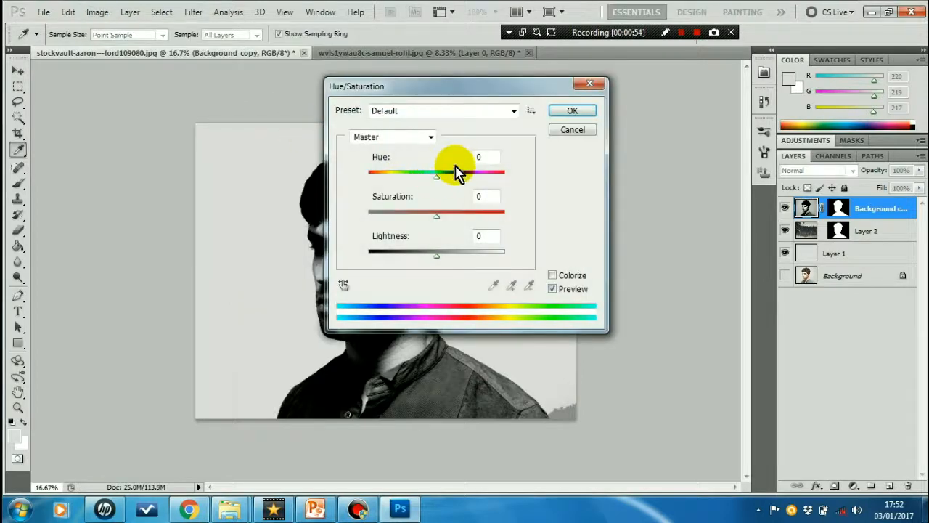
pyautogui.click(481, 158)
pyautogui.press('BackSpace')
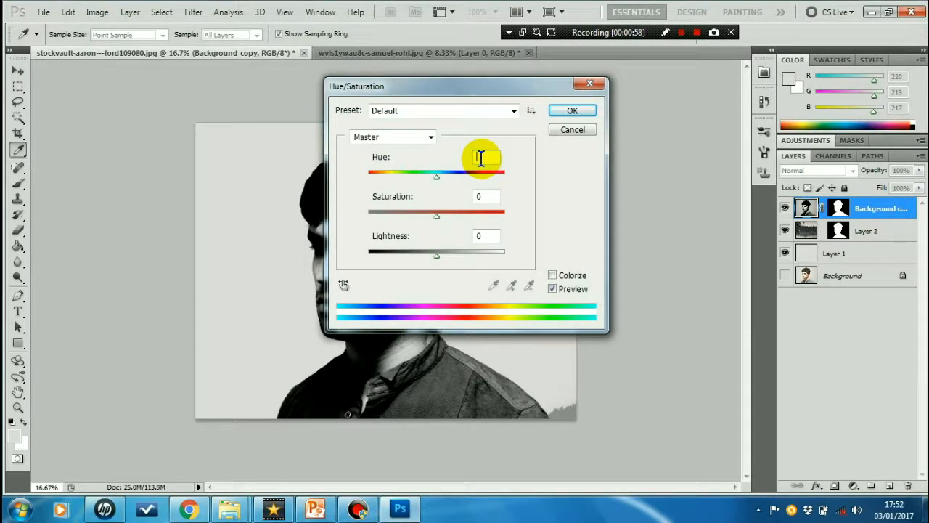
pyautogui.write('212')
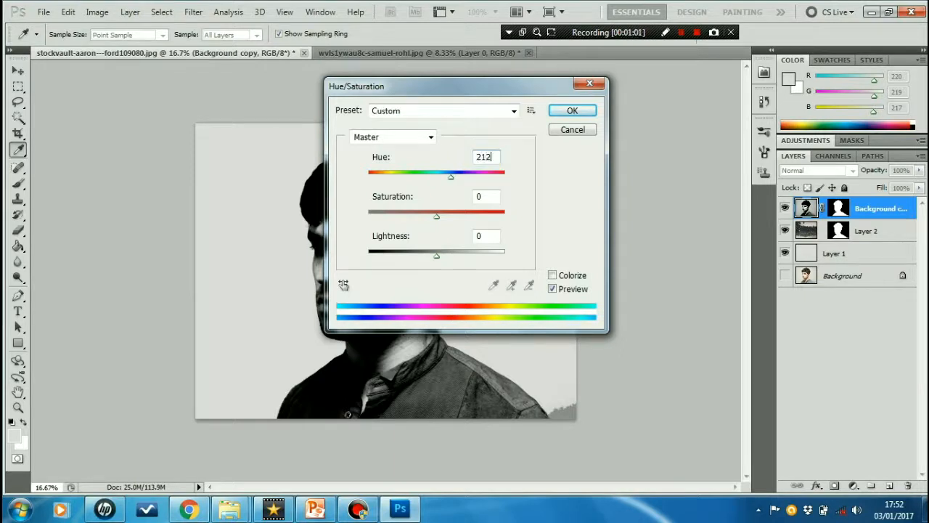
pyautogui.click(482, 166)
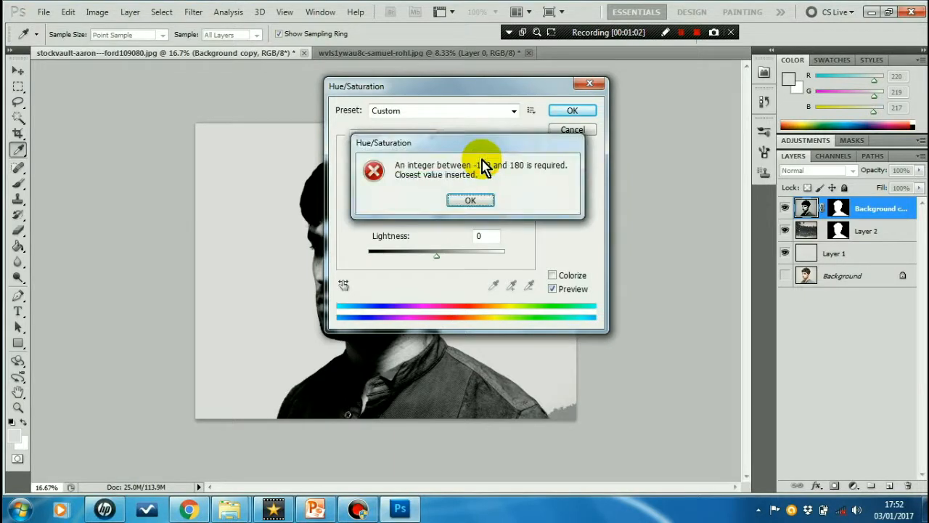
pyautogui.click(471, 201)
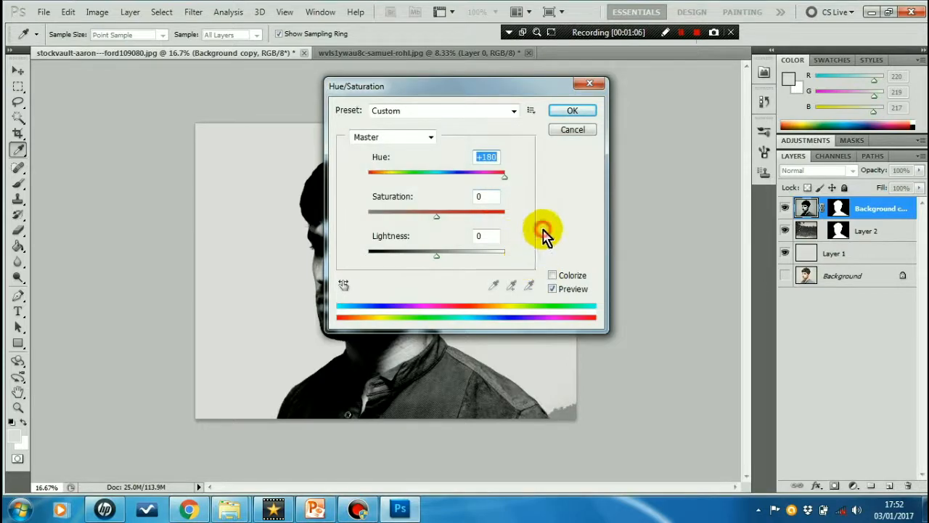
# Colorize the portrait with hue 212 and saturation 10 and apply the Hue/Saturation adjustment.
pyautogui.click(553, 276)
pyautogui.doubleClick(485, 158)
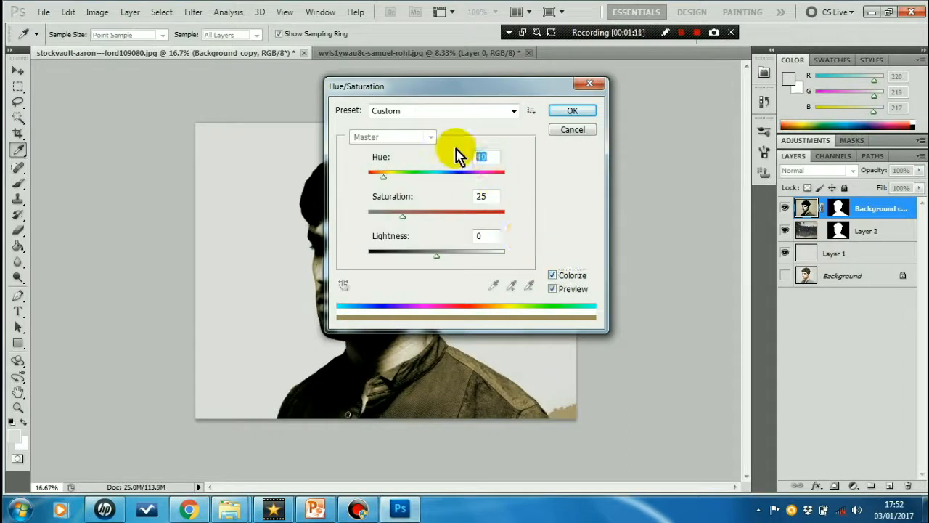
pyautogui.write('212')
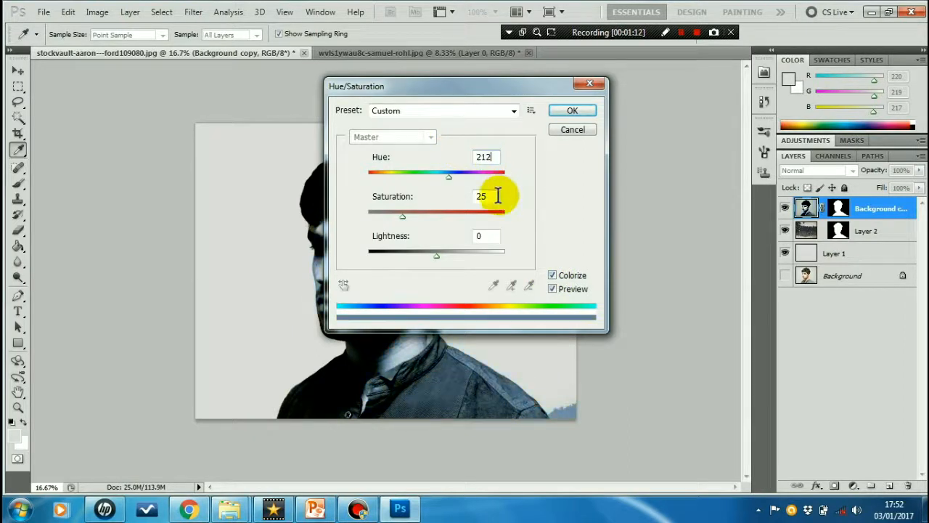
pyautogui.doubleClick(491, 196)
pyautogui.press('BackSpace')
pyautogui.write('10')
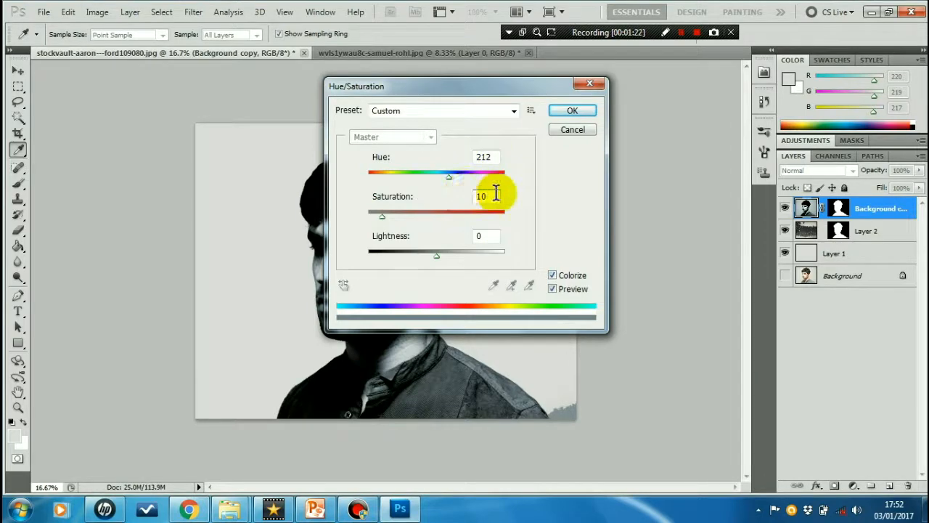
pyautogui.click(583, 116)
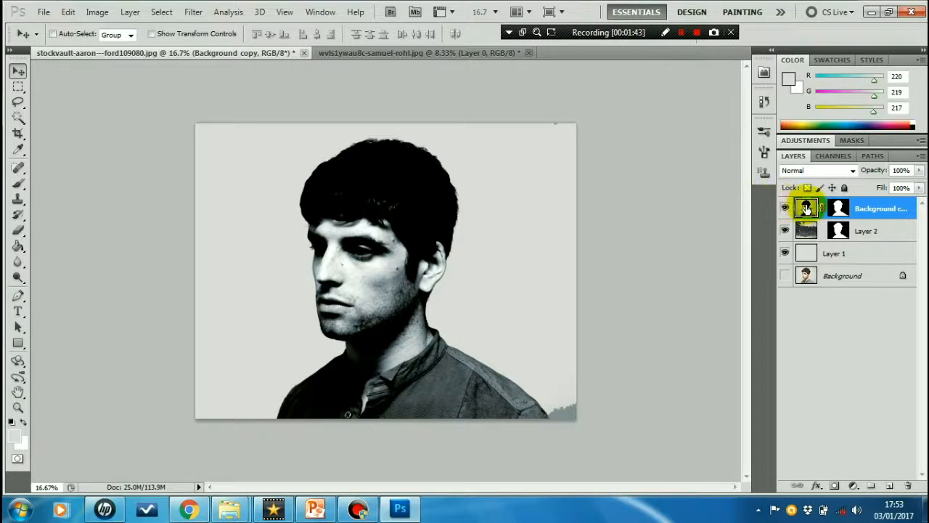
# Apply the portrait layer's mask permanently to its pixels.
pyautogui.click(836, 208)
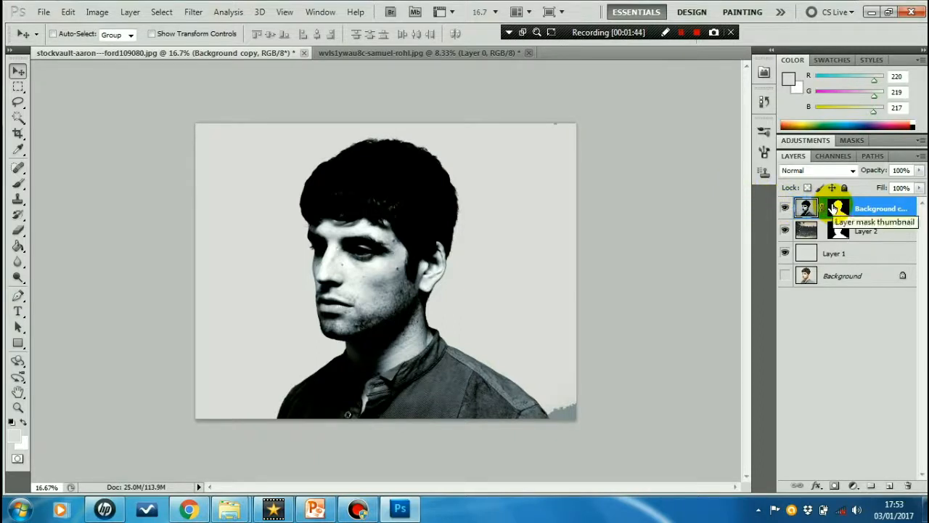
pyautogui.rightClick(836, 209)
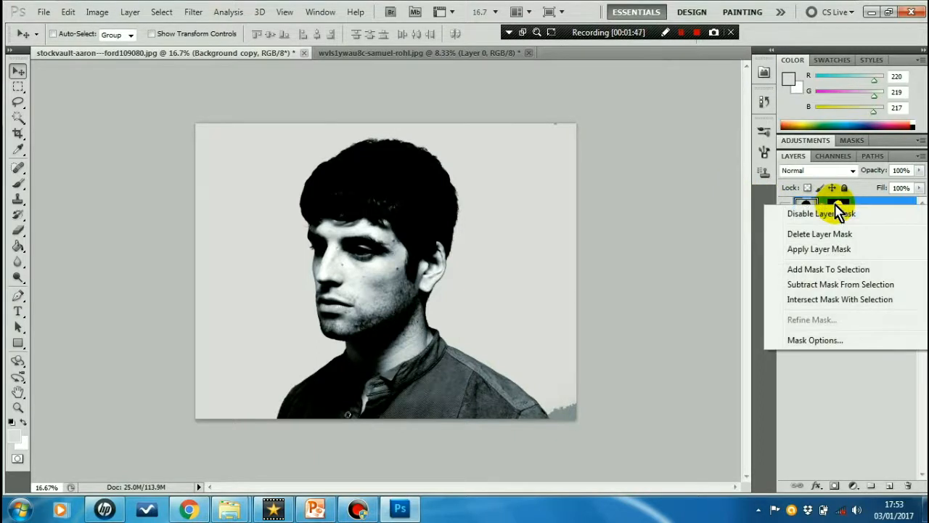
pyautogui.click(845, 250)
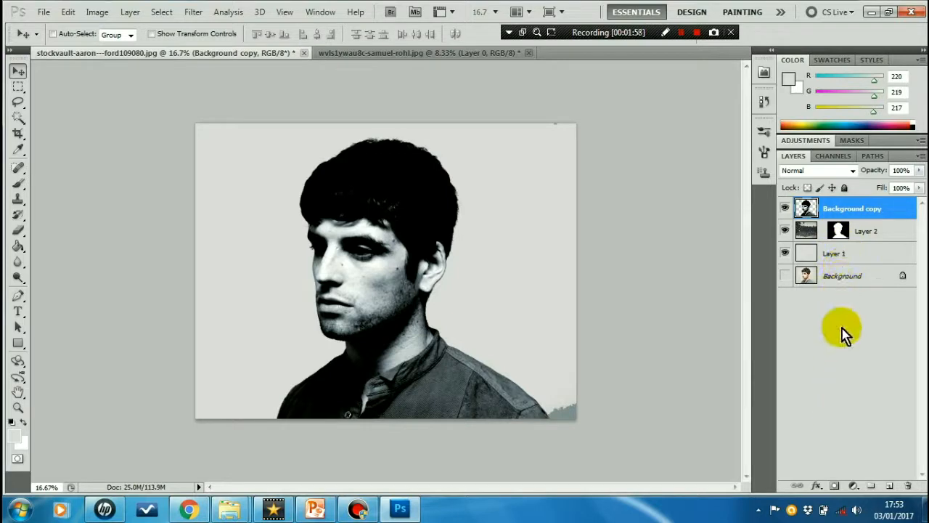
# Set the portrait layer's blend mode to Screen and dismiss the Windows color scheme message.
pyautogui.click(853, 173)
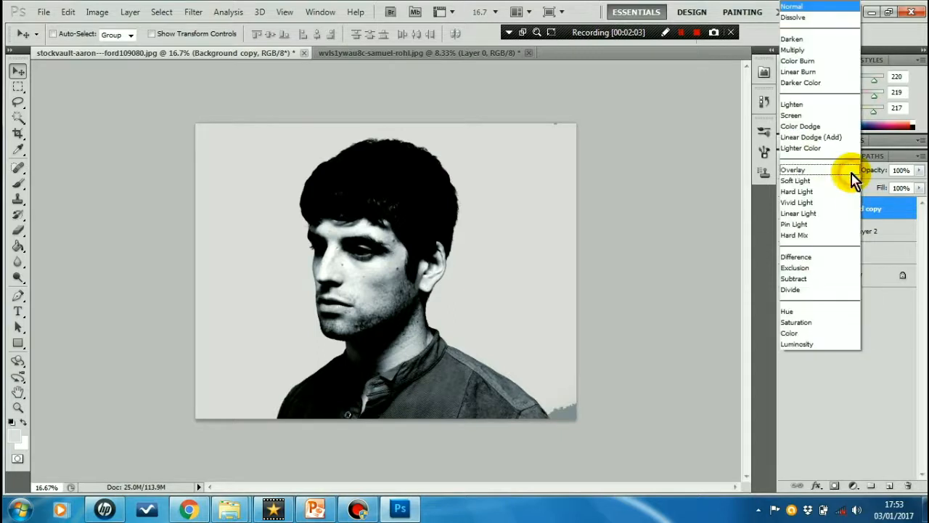
pyautogui.click(791, 115)
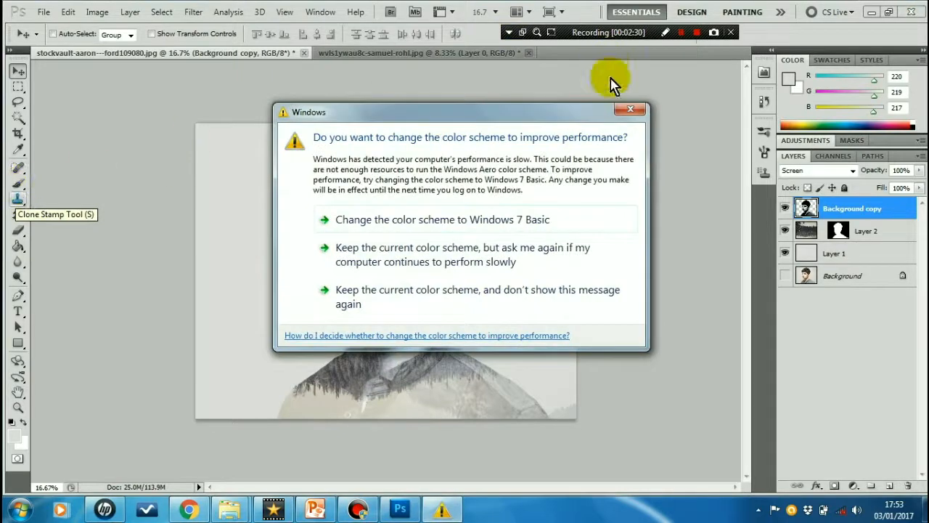
pyautogui.click(631, 110)
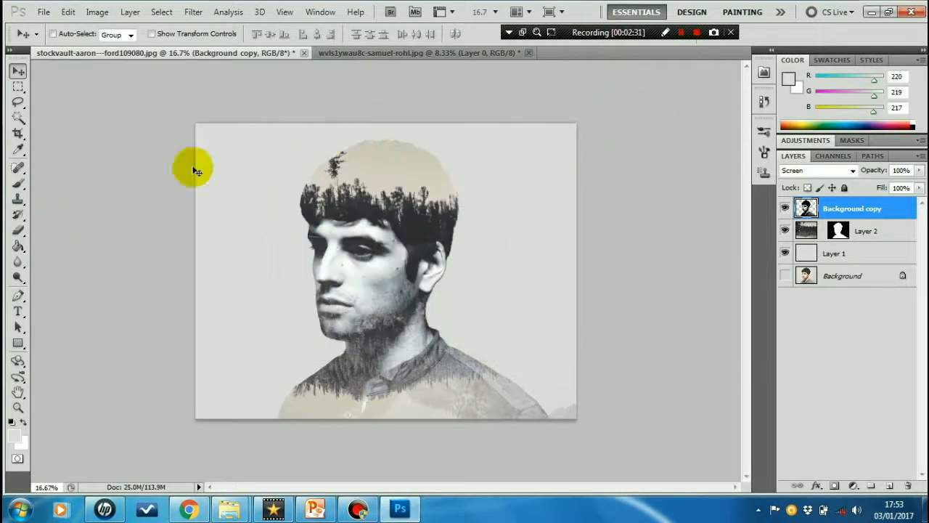
# Set up the Brush tool with the soft round tip at 308 px and 0% hardness.
pyautogui.click(18, 185)
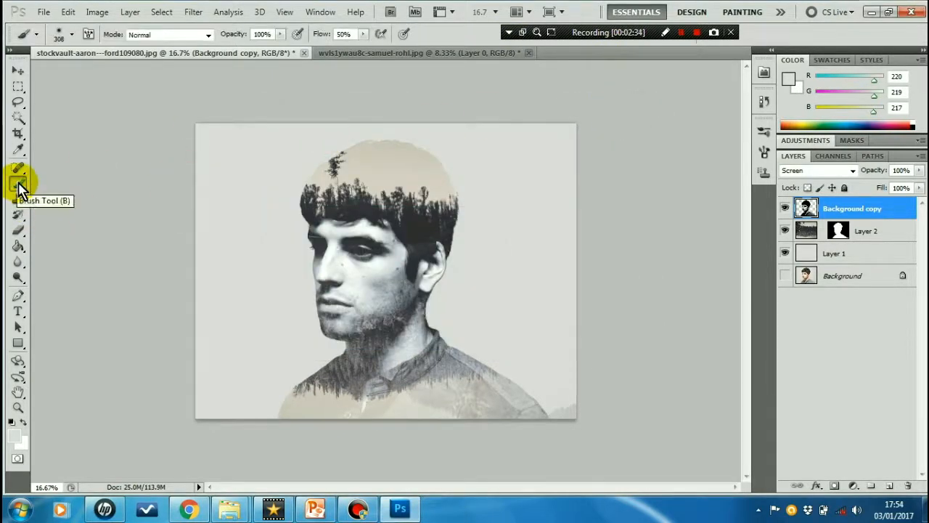
pyautogui.click(18, 187)
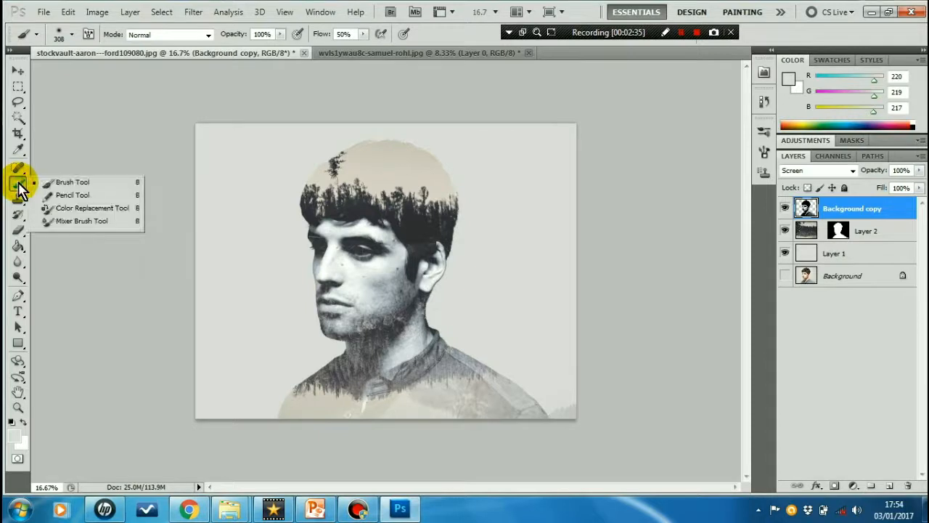
pyautogui.click(80, 182)
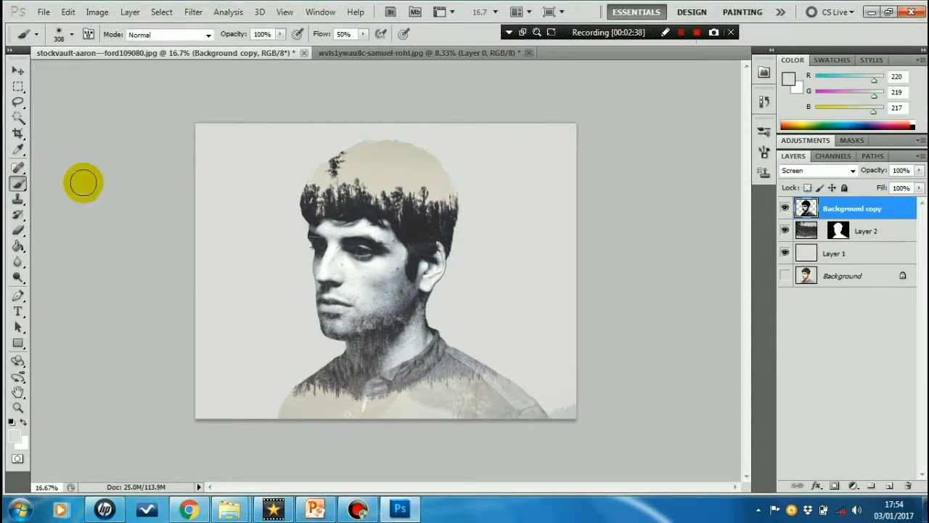
pyautogui.click(71, 36)
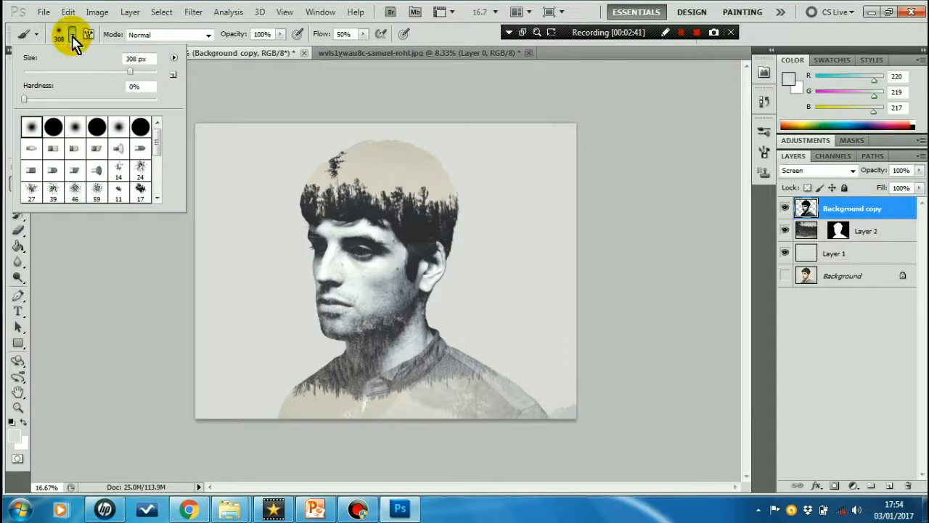
pyautogui.click(32, 129)
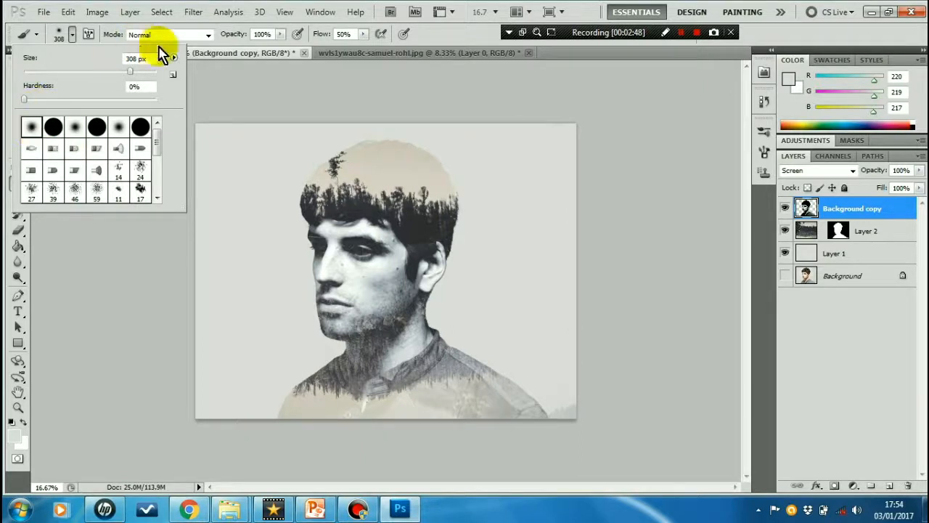
pyautogui.moveTo(131, 71); pyautogui.dragTo(132, 73)
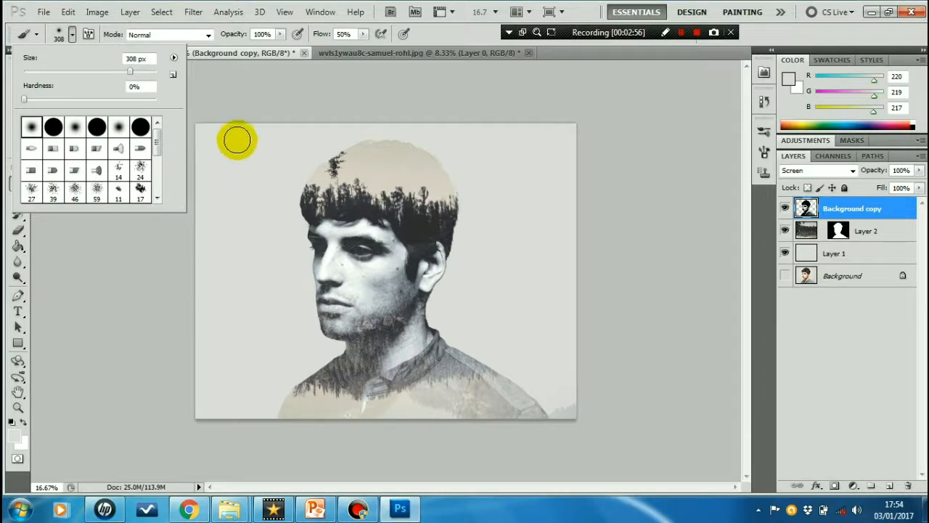
pyautogui.click(73, 36)
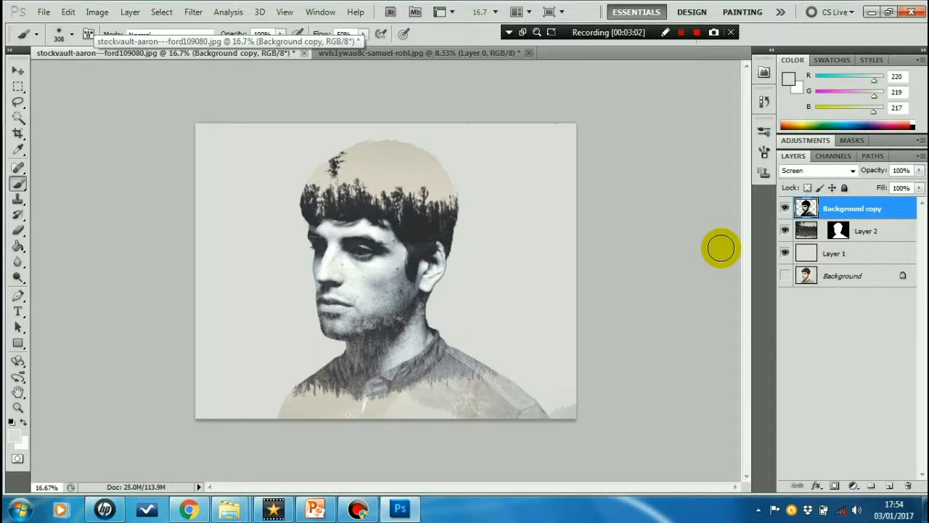
# Target the forest layer's image and paint light grey over the beige sky at the top of the head.
pyautogui.click(683, 34)
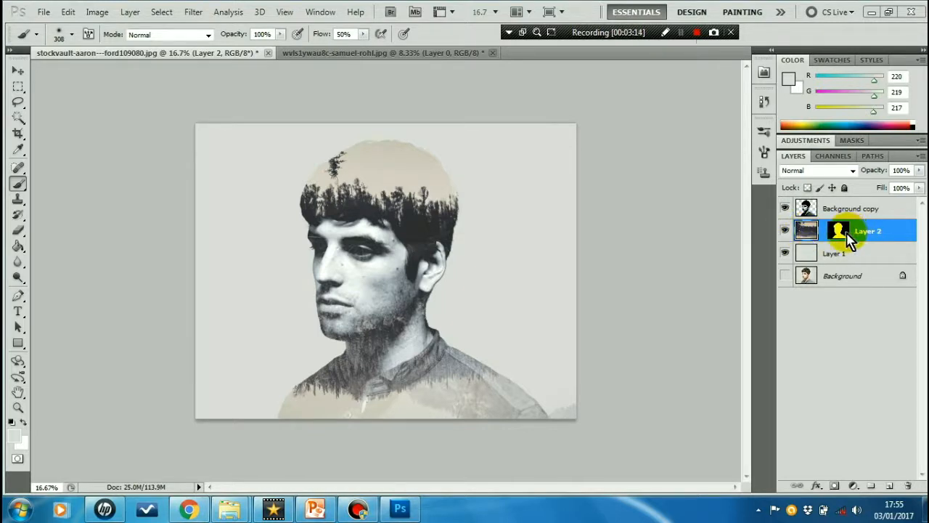
pyautogui.doubleClick(807, 234)
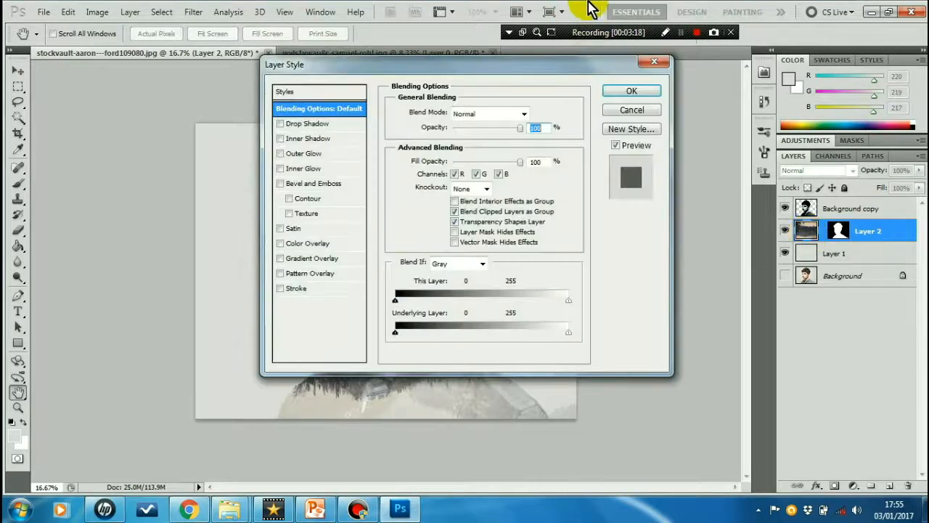
pyautogui.click(653, 63)
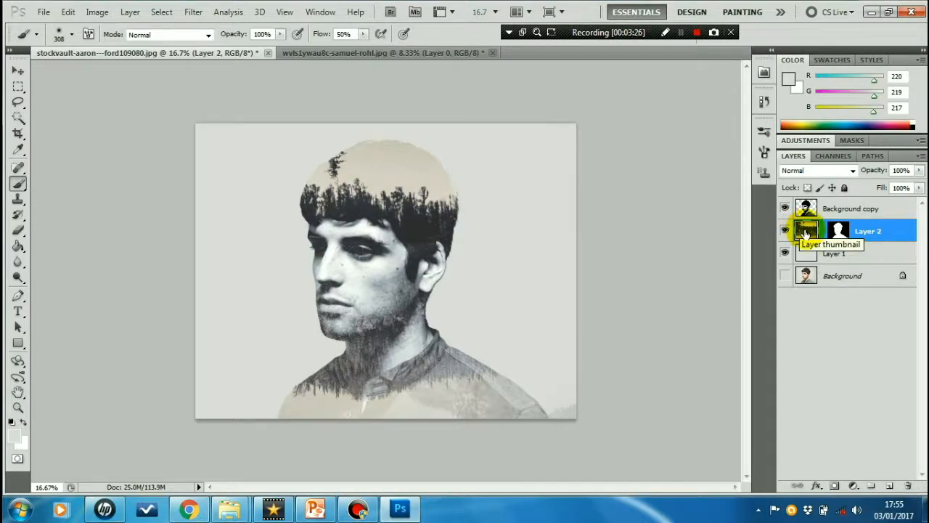
pyautogui.moveTo(317, 159)
pyautogui.mouseDown()
pyautogui.moveTo(355, 160)
pyautogui.moveTo(324, 158)
pyautogui.moveTo(450, 154)
pyautogui.moveTo(403, 155)
pyautogui.moveTo(437, 162)
pyautogui.moveTo(428, 157)
pyautogui.moveTo(455, 178)
pyautogui.moveTo(353, 154)
pyautogui.moveTo(327, 158)
pyautogui.moveTo(353, 164)
pyautogui.moveTo(328, 170)
pyautogui.moveTo(303, 164)
pyautogui.moveTo(382, 132)
pyautogui.moveTo(431, 134)
pyautogui.moveTo(452, 178)
pyautogui.moveTo(425, 151)
pyautogui.moveTo(368, 143)
pyautogui.moveTo(331, 151)
pyautogui.moveTo(375, 164)
pyautogui.moveTo(400, 172)
pyautogui.mouseUp()
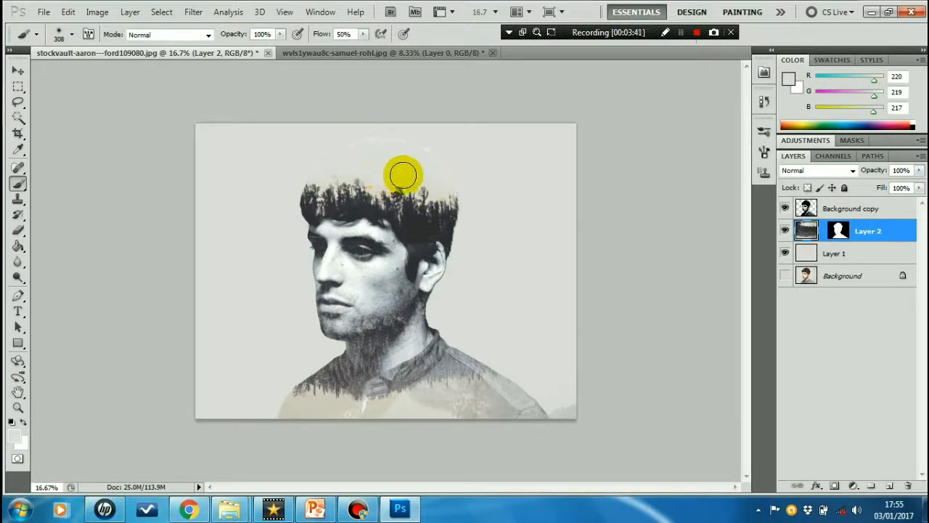
# Reduce the brush size to 104 px for finer painting around the treetops.
pyautogui.click(72, 35)
pyautogui.moveTo(93, 77); pyautogui.dragTo(92, 72)
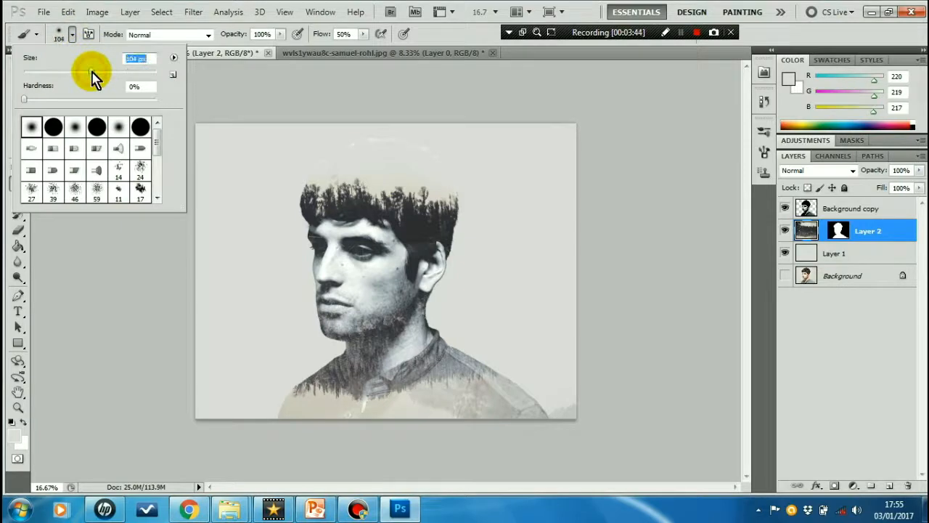
pyautogui.rightClick(381, 187)
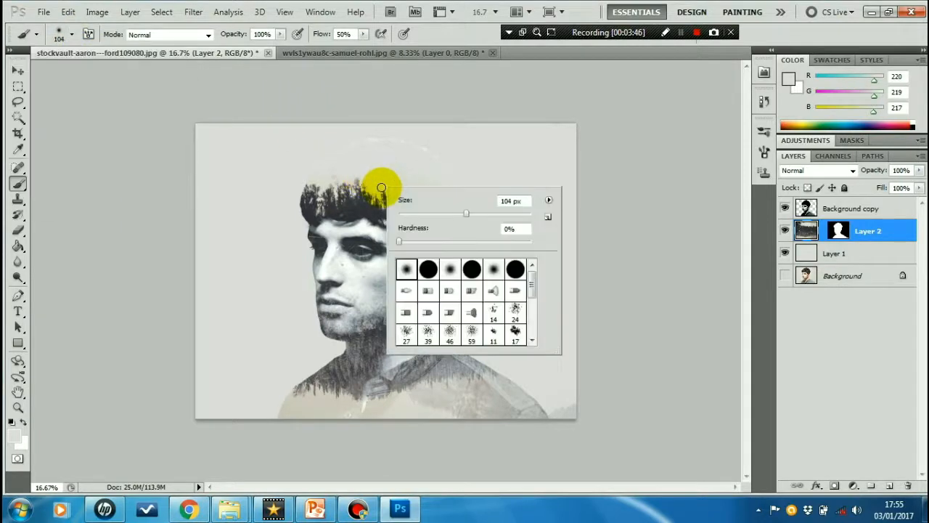
pyautogui.click(377, 178)
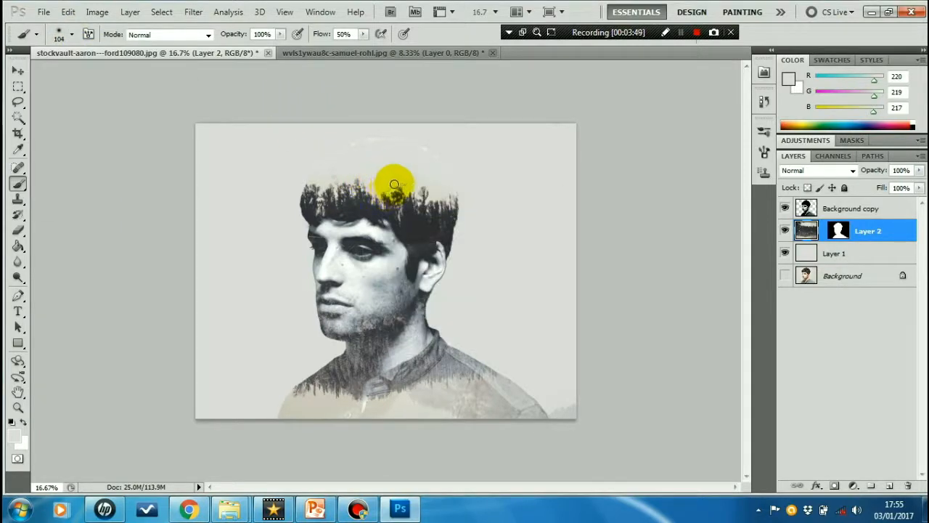
pyautogui.moveTo(395, 183)
pyautogui.mouseDown()
pyautogui.moveTo(416, 188)
pyautogui.moveTo(420, 179)
pyautogui.moveTo(440, 197)
pyautogui.moveTo(450, 187)
pyautogui.moveTo(411, 139)
pyautogui.moveTo(321, 152)
pyautogui.moveTo(306, 186)
pyautogui.mouseUp()
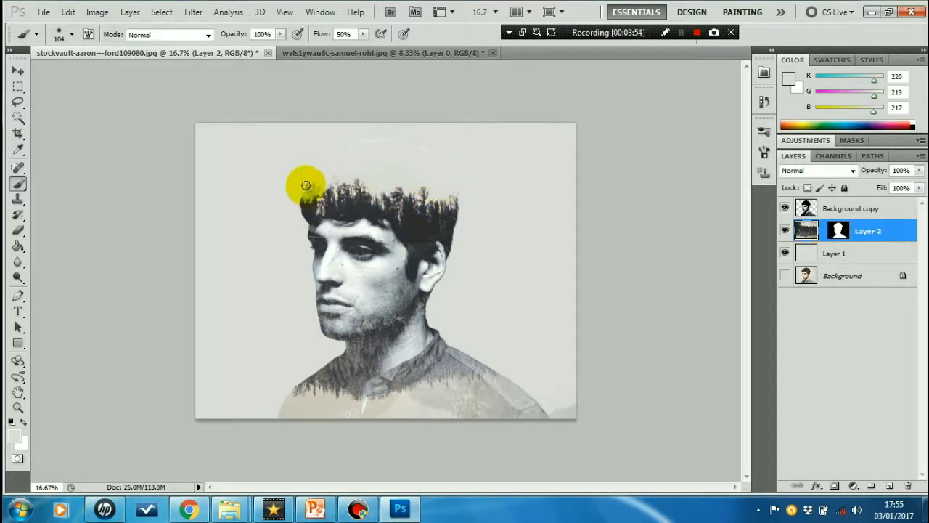
pyautogui.click(67, 11)
pyautogui.click(88, 27)
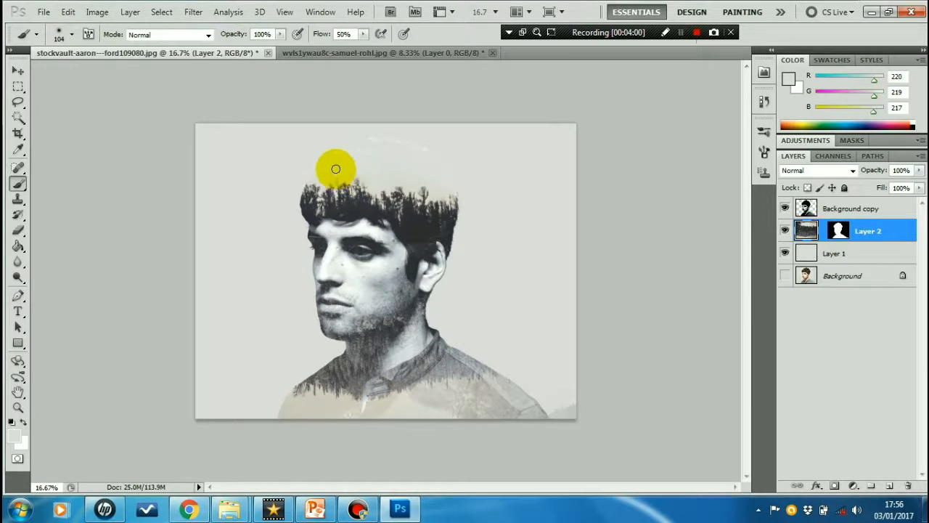
# Paint light grey on the forest layer over the remaining beige sky just above the treetops.
pyautogui.moveTo(375, 190)
pyautogui.mouseDown()
pyautogui.moveTo(400, 179)
pyautogui.moveTo(434, 183)
pyautogui.moveTo(431, 193)
pyautogui.moveTo(443, 182)
pyautogui.mouseUp()
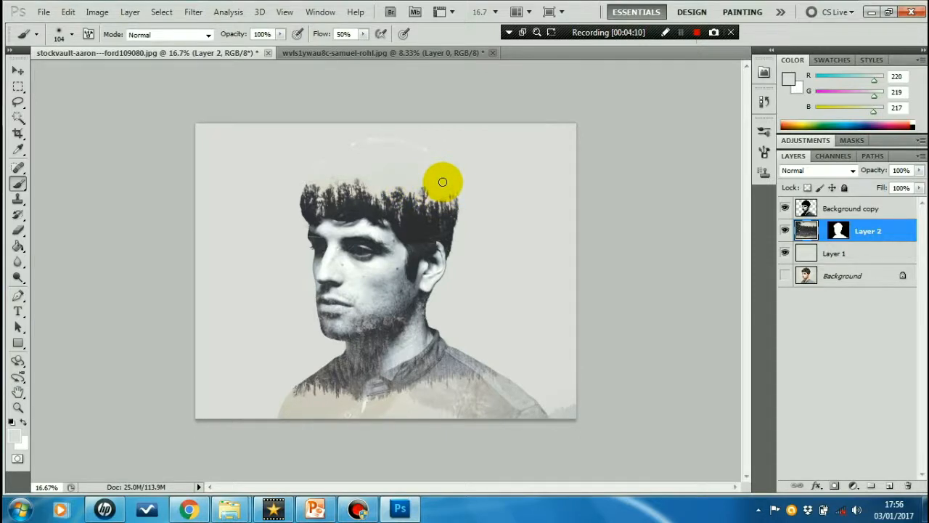
pyautogui.moveTo(442, 182)
pyautogui.mouseDown()
pyautogui.moveTo(396, 109)
pyautogui.moveTo(400, 116)
pyautogui.mouseUp()
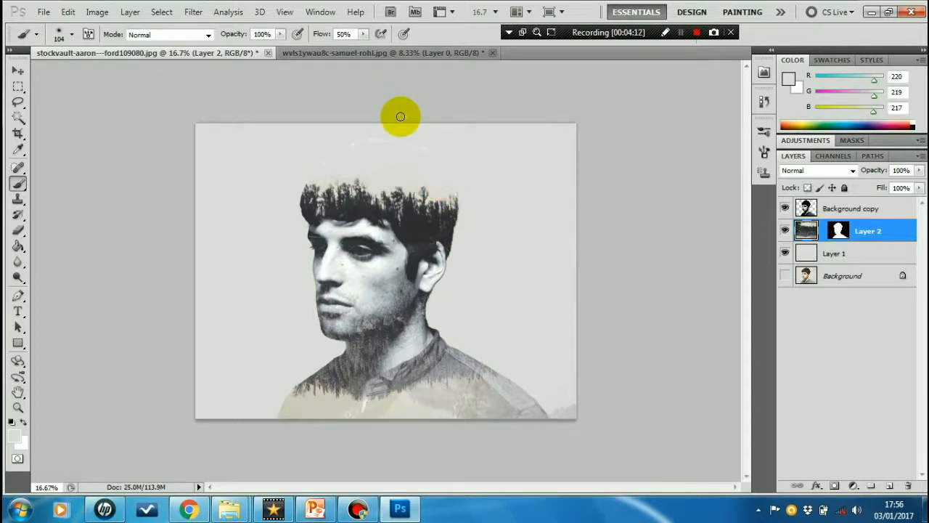
pyautogui.click(684, 35)
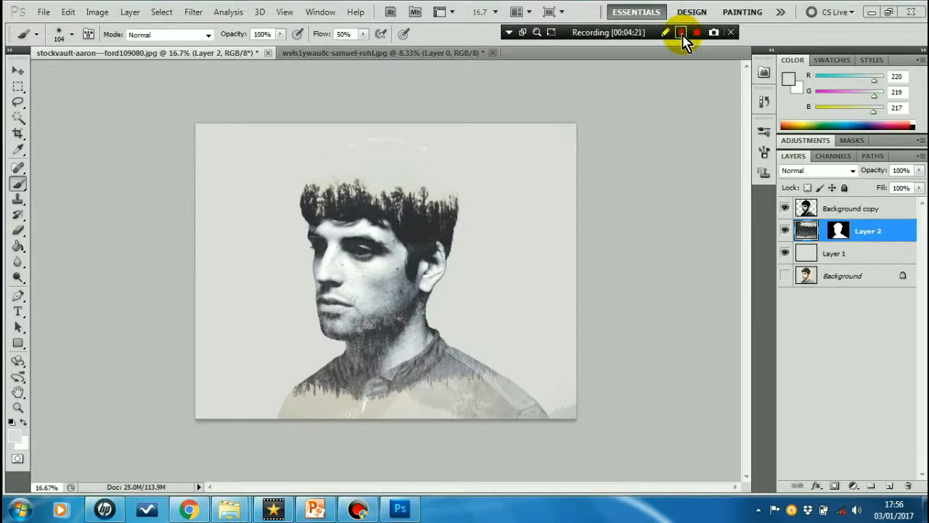
# Create a new layer named Layer 3 above the forest layer, in Normal mode at 100% opacity.
pyautogui.click(132, 14)
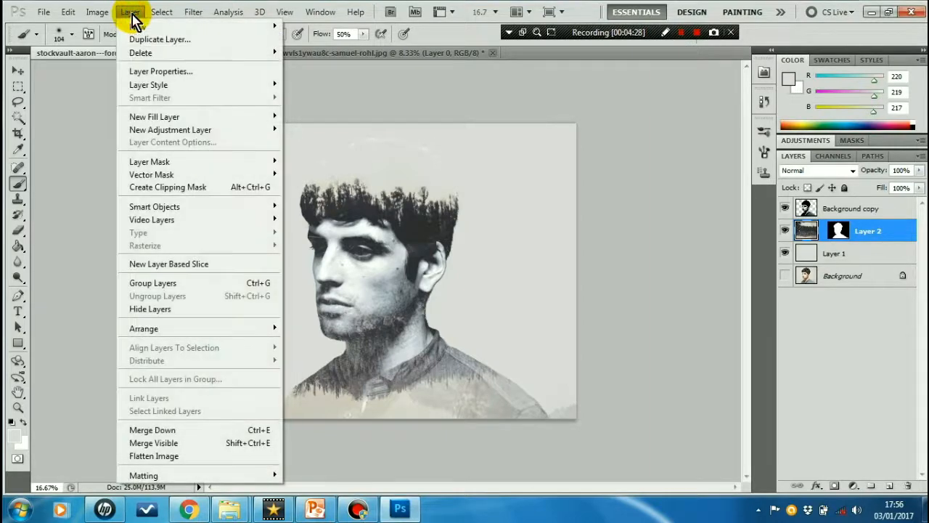
pyautogui.moveTo(215, 29)
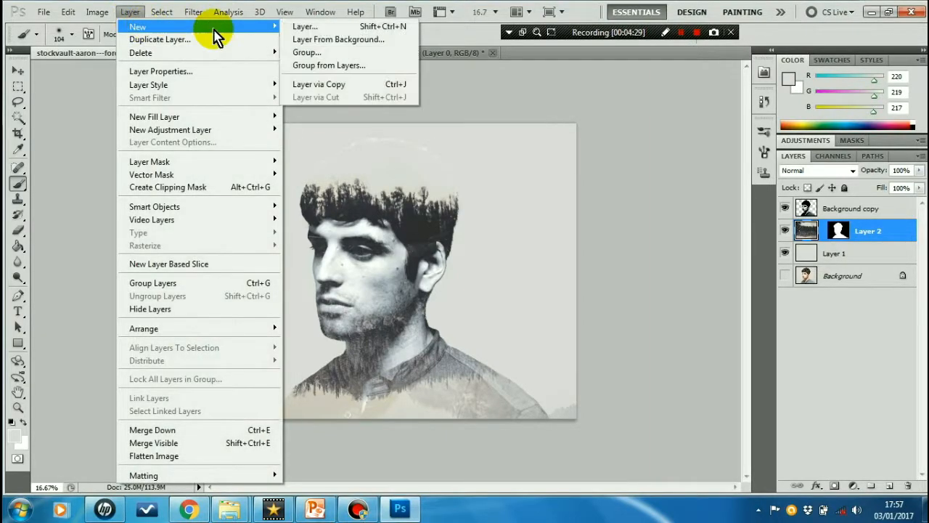
pyautogui.click(308, 27)
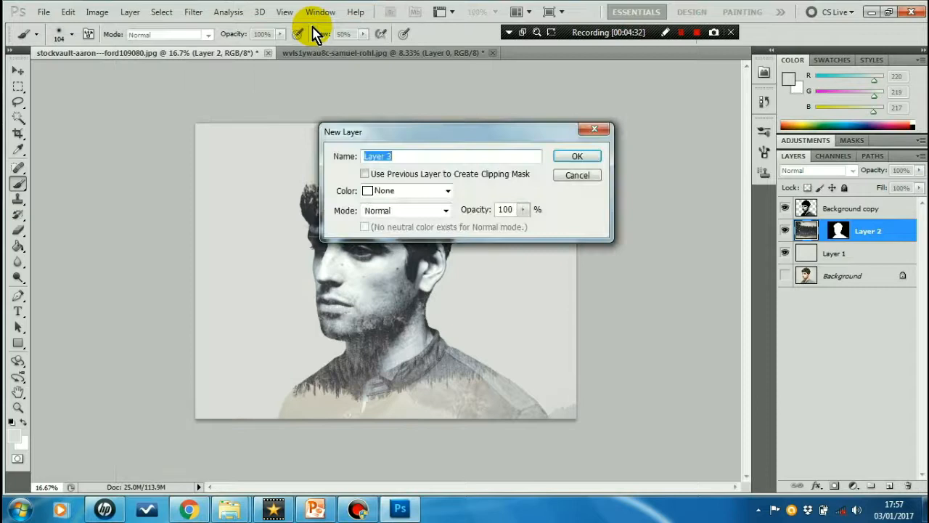
pyautogui.click(576, 158)
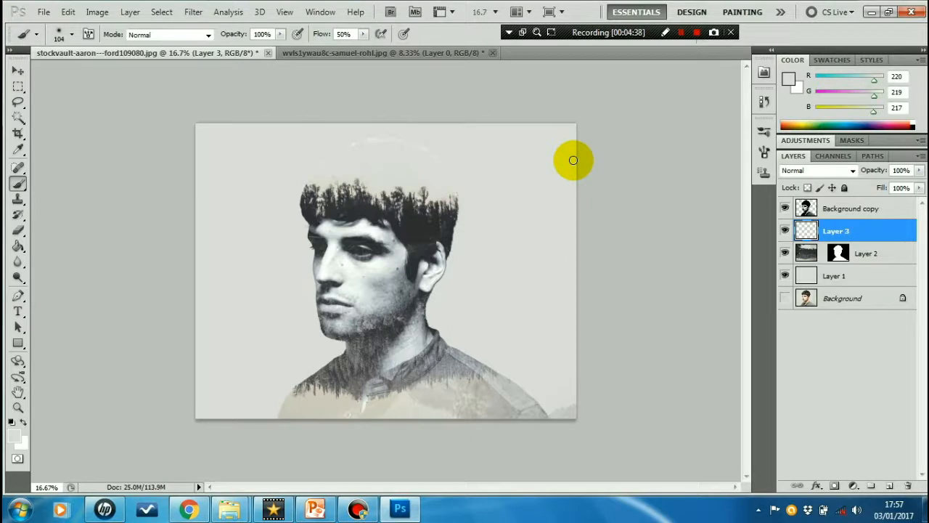
# Set the foreground colour to the dark hex value 2f2c35.
pyautogui.click(12, 436)
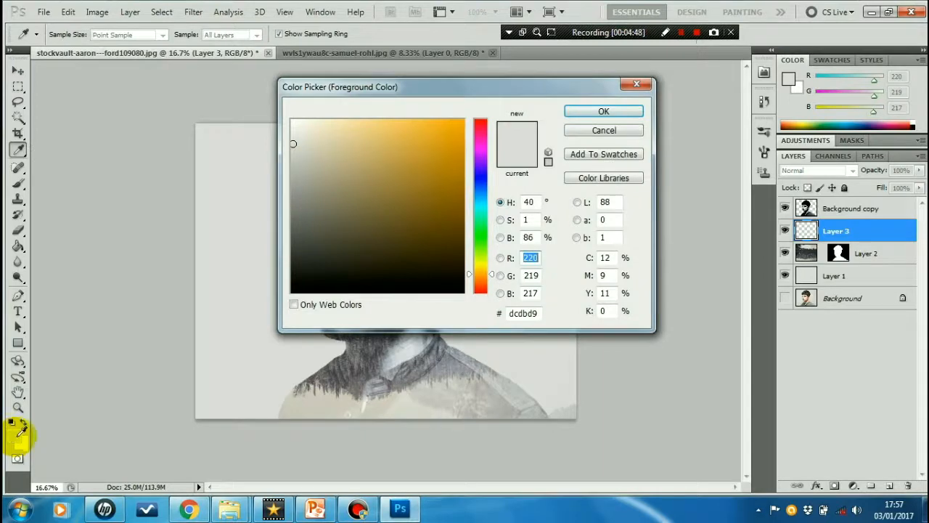
pyautogui.click(511, 313)
pyautogui.moveTo(512, 313); pyautogui.dragTo(538, 313)
pyautogui.press('BackSpace')
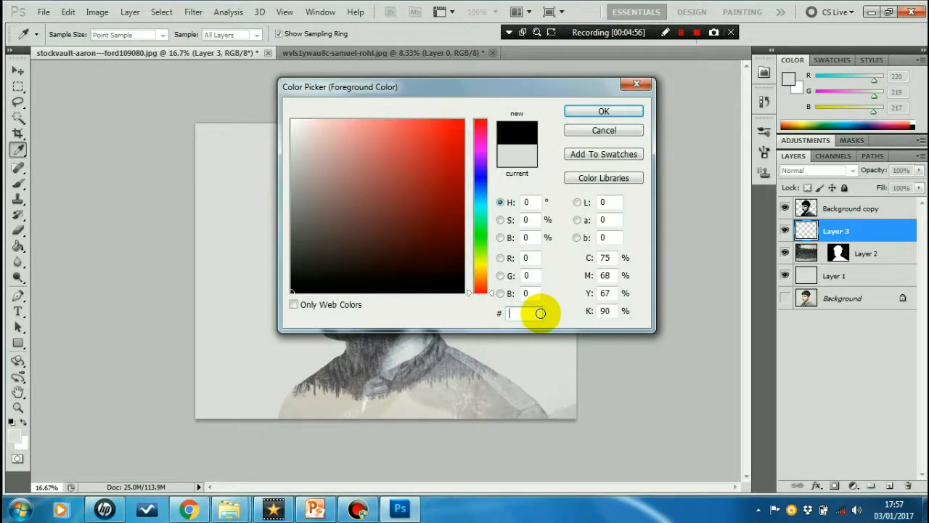
pyautogui.write('0002f2')
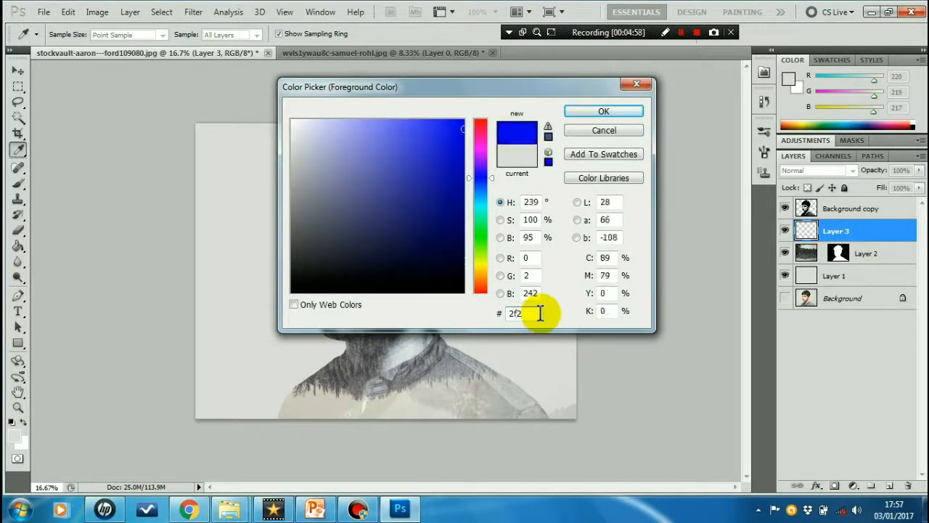
pyautogui.write('c35')
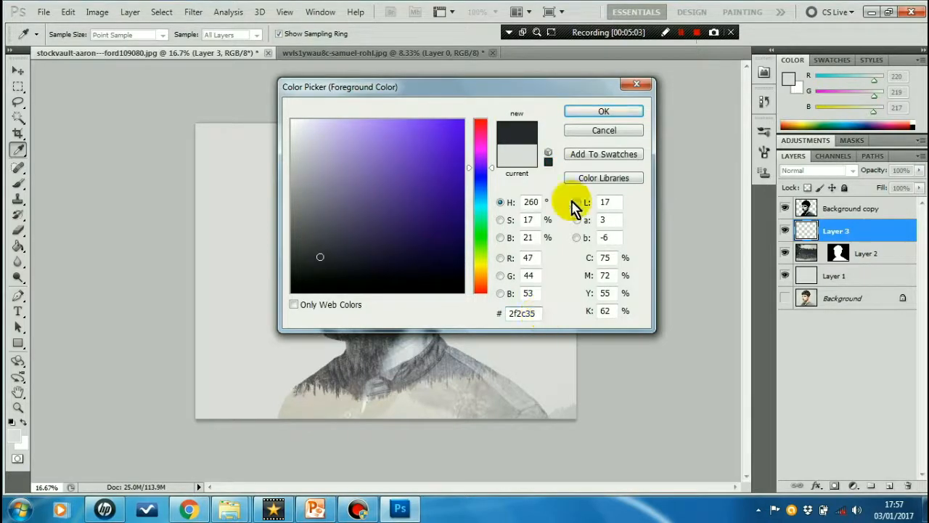
pyautogui.click(594, 116)
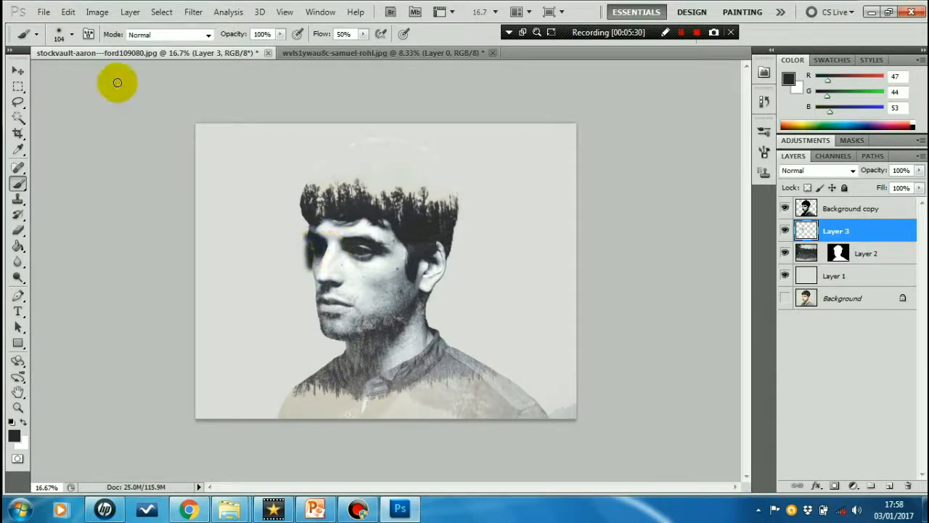
# Undo the stray brush stroke, and paint the dark colour over the face within the silhouette selection loaded from the forest layer's mask.
pyautogui.click(67, 12)
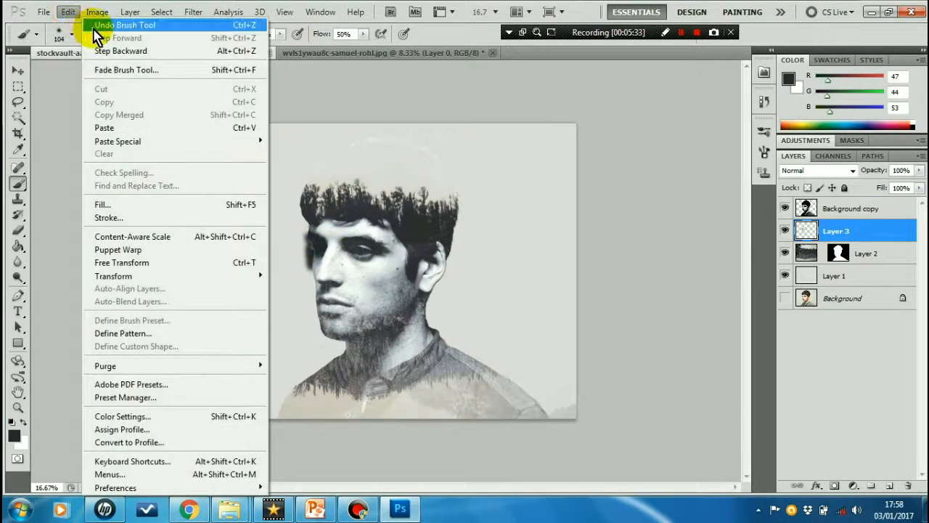
pyautogui.click(94, 25)
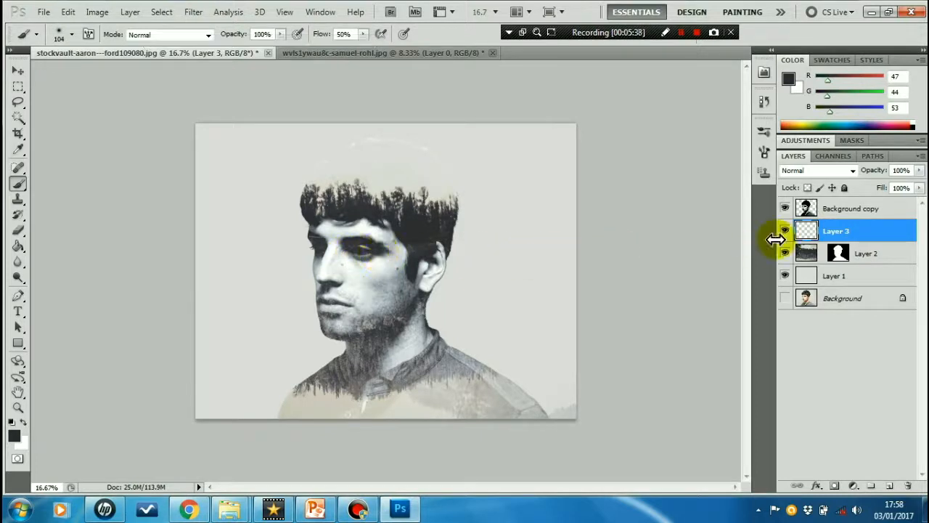
pyautogui.keyDown('ctrl'); pyautogui.click(840, 259); pyautogui.keyUp('ctrl')
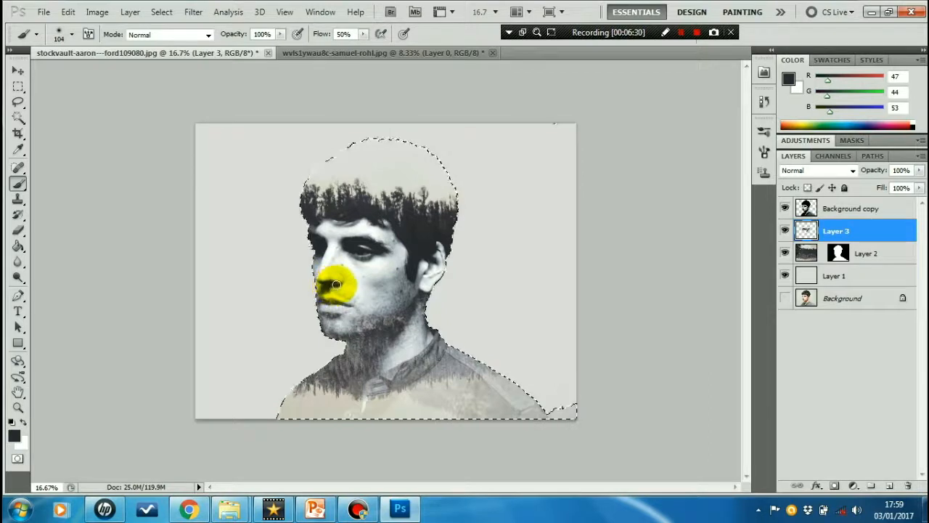
pyautogui.moveTo(336, 284)
pyautogui.mouseDown()
pyautogui.moveTo(342, 265)
pyautogui.moveTo(344, 282)
pyautogui.mouseUp()
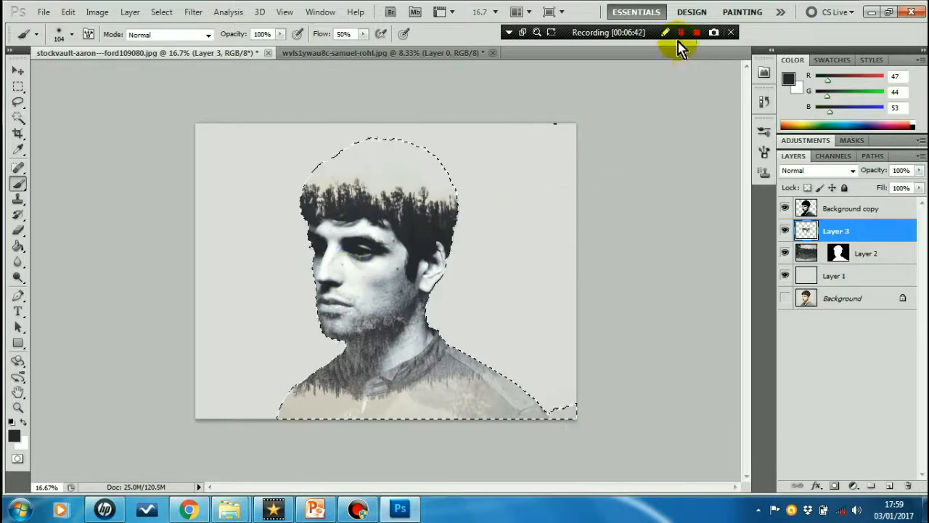
pyautogui.hotkey('ctrl', 'd')
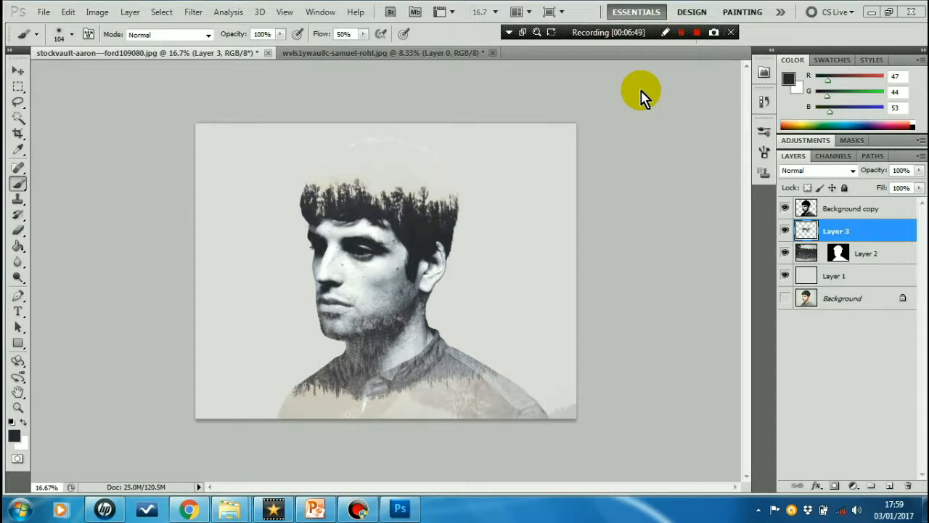
# Add a layer mask to the Background copy portrait layer from the reloaded silhouette selection.
pyautogui.keyDown('ctrl'); pyautogui.click(848, 216); pyautogui.keyUp('ctrl')
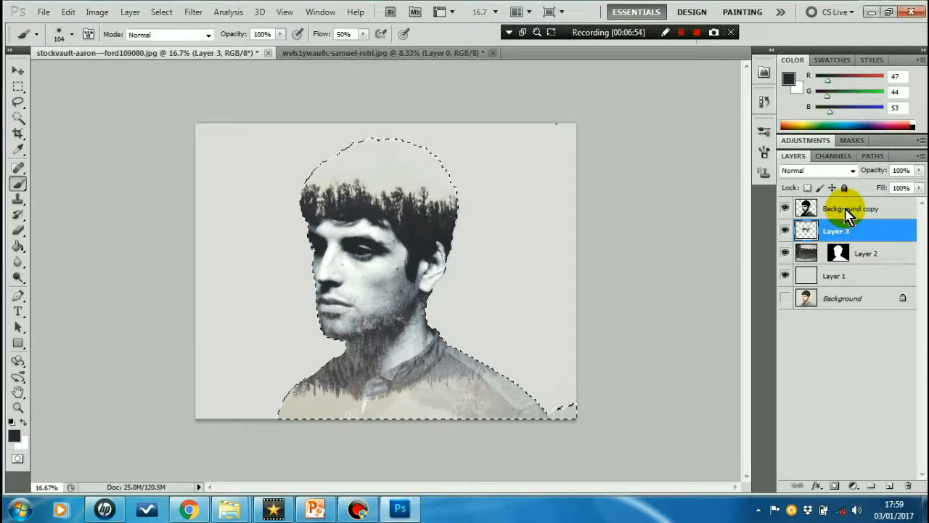
pyautogui.click(846, 212)
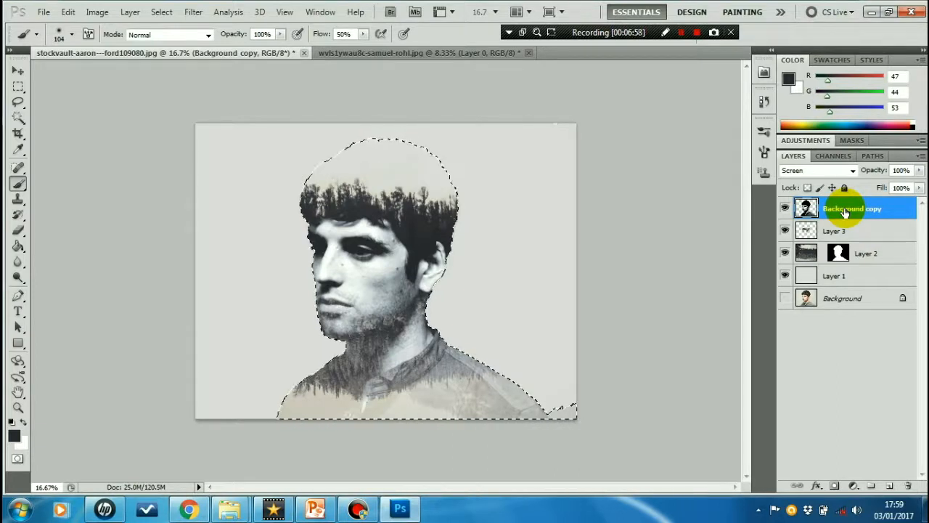
pyautogui.click(835, 486)
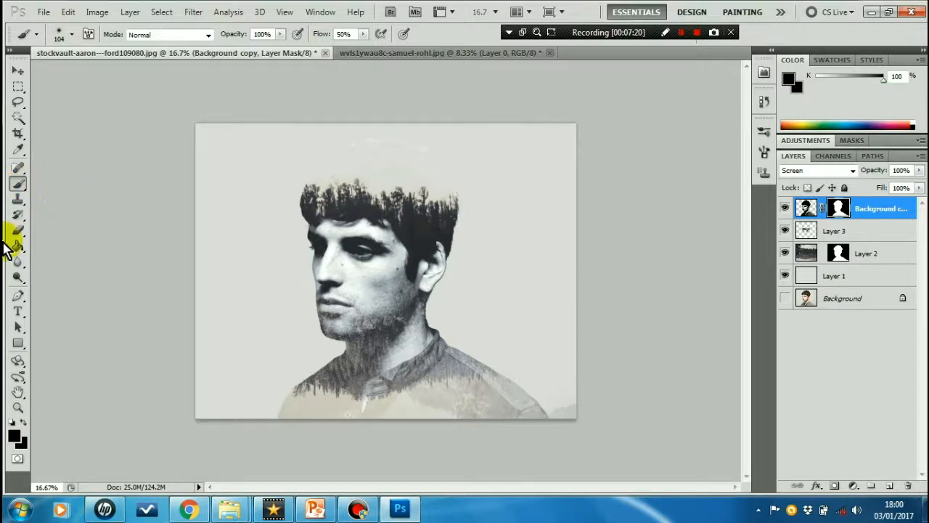
# Set the colours to black foreground and white background, and undo a trial stroke on the portrait mask near the chin.
pyautogui.click(13, 423)
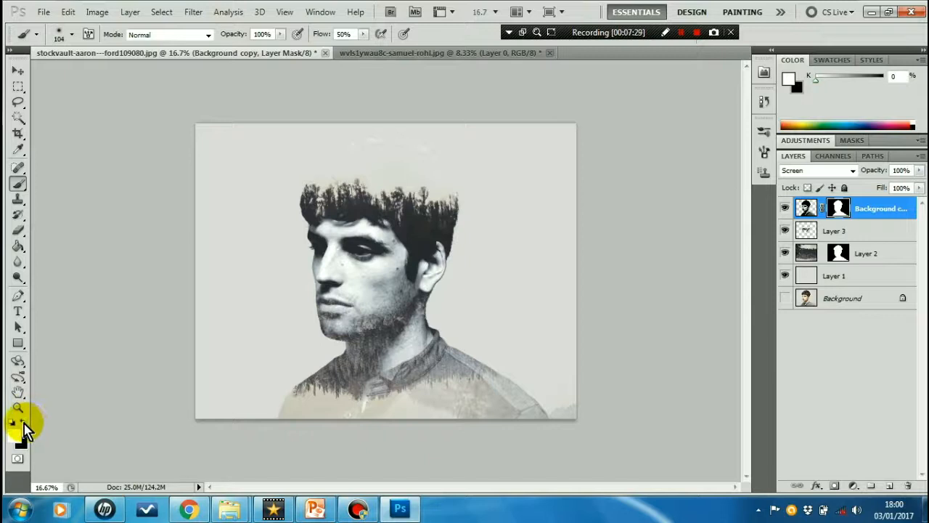
pyautogui.click(23, 422)
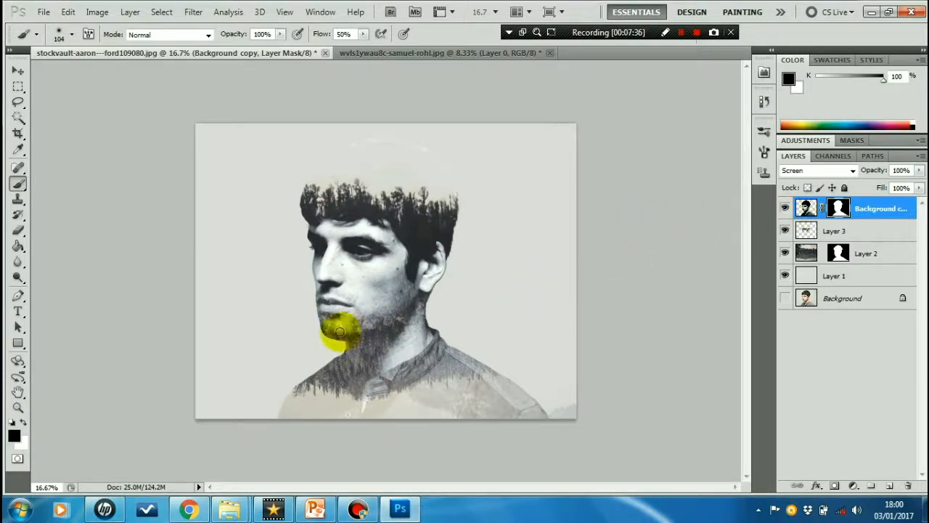
pyautogui.moveTo(349, 336)
pyautogui.mouseDown()
pyautogui.moveTo(340, 339)
pyautogui.moveTo(344, 329)
pyautogui.moveTo(350, 334)
pyautogui.mouseUp()
pyautogui.hotkey('ctrl', 'z')
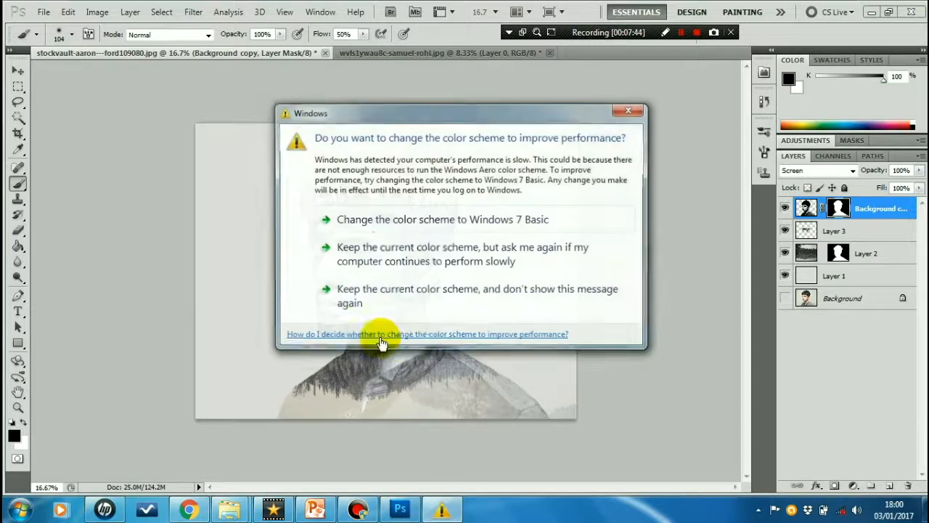
pyautogui.click(630, 109)
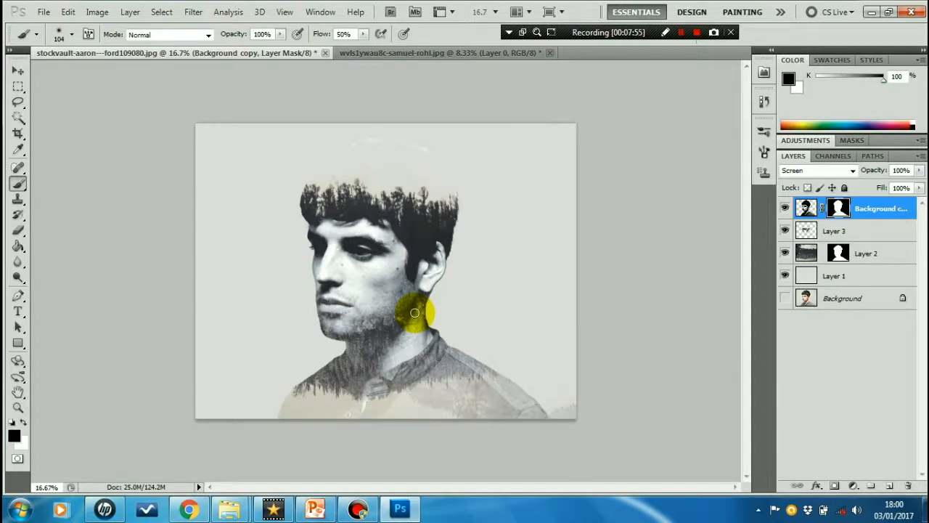
# Paint black on the portrait layer's mask over the neck and shirt to reveal the forest, enlarging the brush to 300 px.
pyautogui.moveTo(415, 312)
pyautogui.mouseDown()
pyautogui.moveTo(423, 323)
pyautogui.moveTo(394, 340)
pyautogui.moveTo(357, 344)
pyautogui.mouseUp()
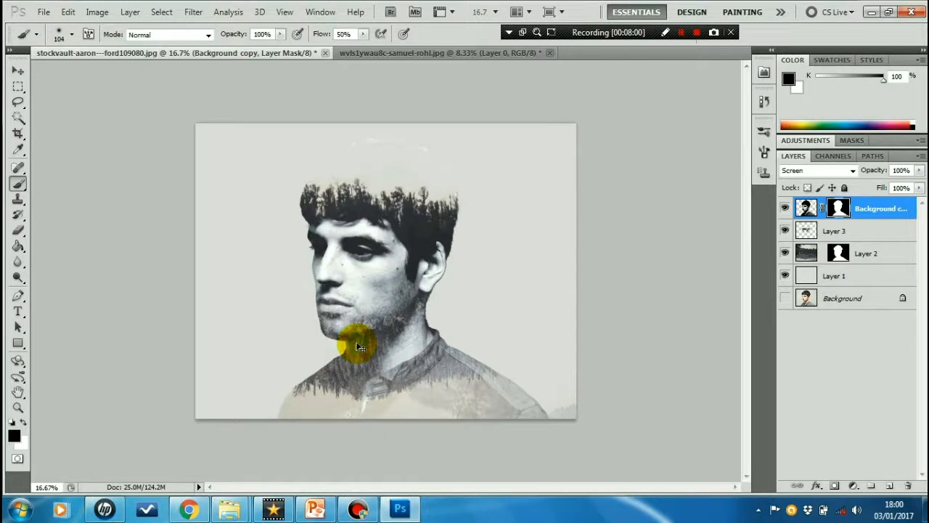
pyautogui.moveTo(359, 347)
pyautogui.mouseDown()
pyautogui.moveTo(356, 339)
pyautogui.moveTo(384, 341)
pyautogui.mouseUp()
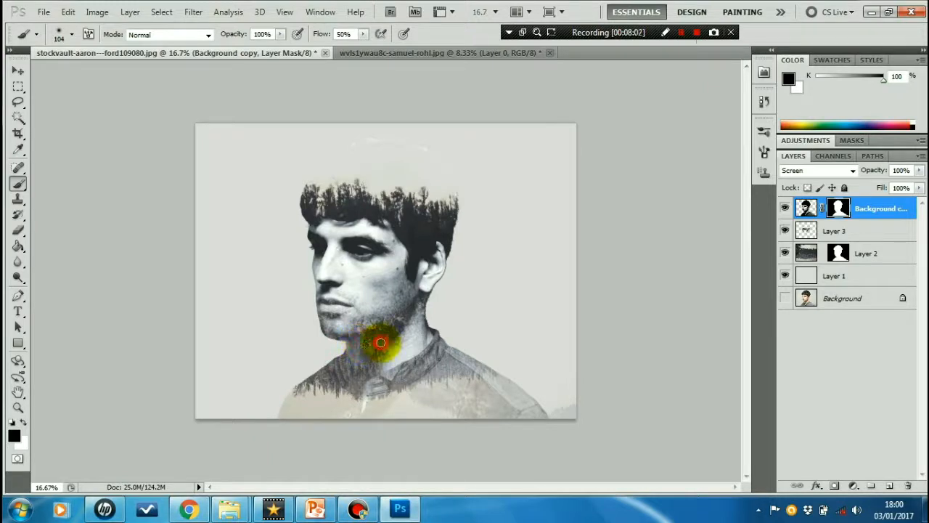
pyautogui.press(']')
pyautogui.press(']')
pyautogui.press(']')
pyautogui.press(']')
pyautogui.moveTo(370, 352)
pyautogui.mouseDown()
pyautogui.moveTo(418, 305)
pyautogui.moveTo(408, 343)
pyautogui.moveTo(366, 371)
pyautogui.moveTo(408, 352)
pyautogui.moveTo(358, 374)
pyautogui.moveTo(374, 390)
pyautogui.moveTo(355, 416)
pyautogui.moveTo(295, 423)
pyautogui.moveTo(299, 410)
pyautogui.moveTo(349, 388)
pyautogui.moveTo(399, 332)
pyautogui.moveTo(368, 370)
pyautogui.moveTo(354, 350)
pyautogui.moveTo(361, 360)
pyautogui.moveTo(399, 342)
pyautogui.moveTo(419, 358)
pyautogui.moveTo(417, 345)
pyautogui.moveTo(430, 343)
pyautogui.moveTo(428, 354)
pyautogui.moveTo(516, 389)
pyautogui.moveTo(450, 373)
pyautogui.moveTo(394, 414)
pyautogui.moveTo(474, 407)
pyautogui.moveTo(473, 397)
pyautogui.moveTo(494, 414)
pyautogui.moveTo(524, 411)
pyautogui.mouseUp()
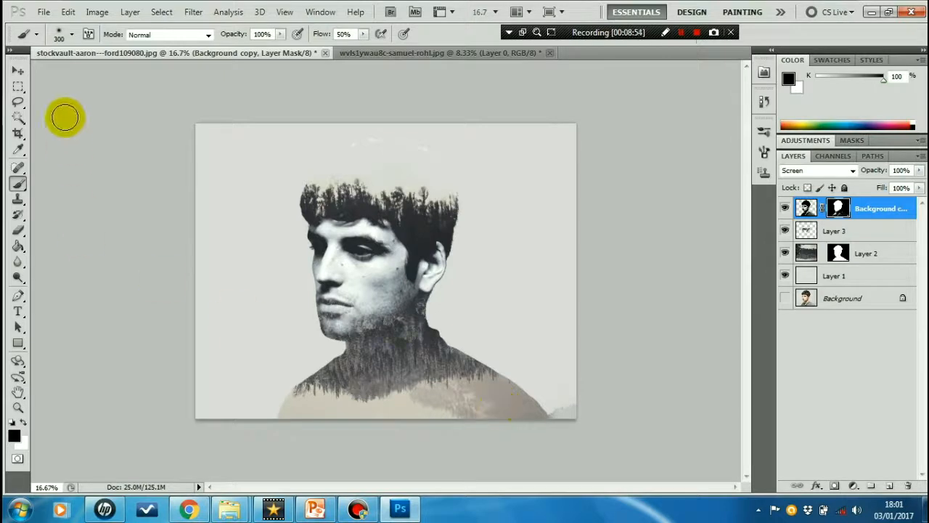
# Save the document in Downloads as the Photoshop file Double exposure 4 with layers and Maximize Compatibility on.
pyautogui.click(42, 13)
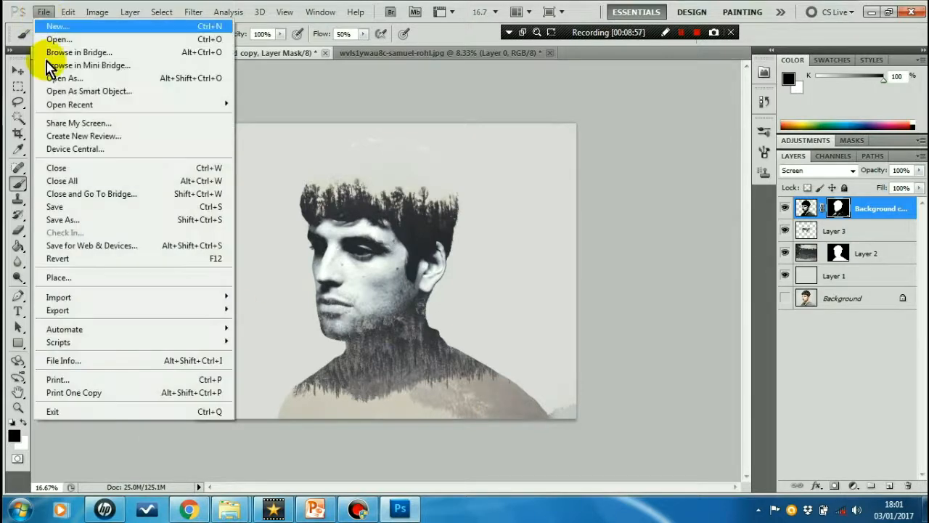
pyautogui.click(54, 221)
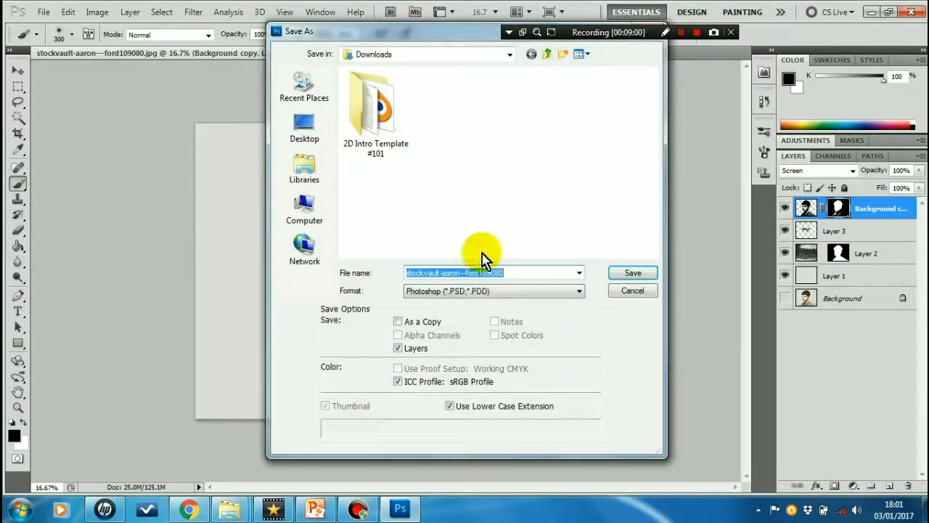
pyautogui.press('BackSpace')
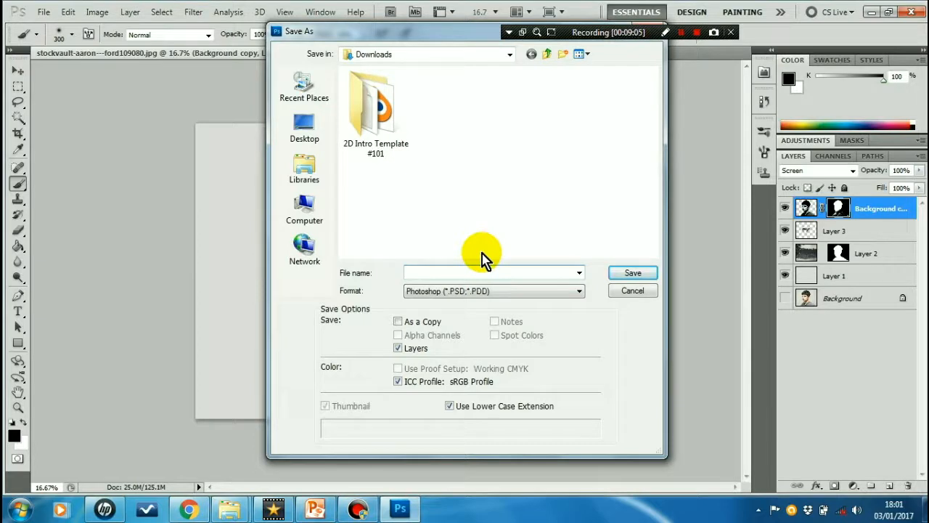
pyautogui.write('Double exp')
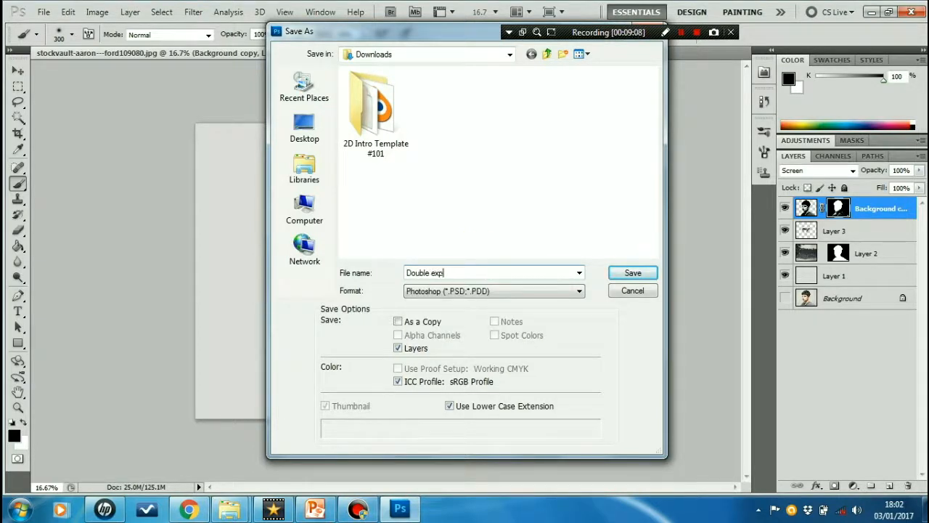
pyautogui.write('osure 4')
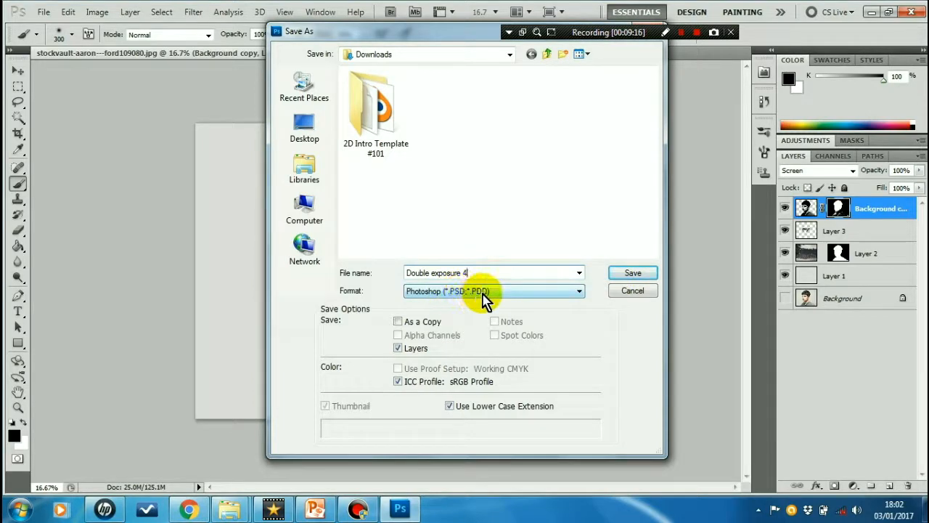
pyautogui.click(632, 274)
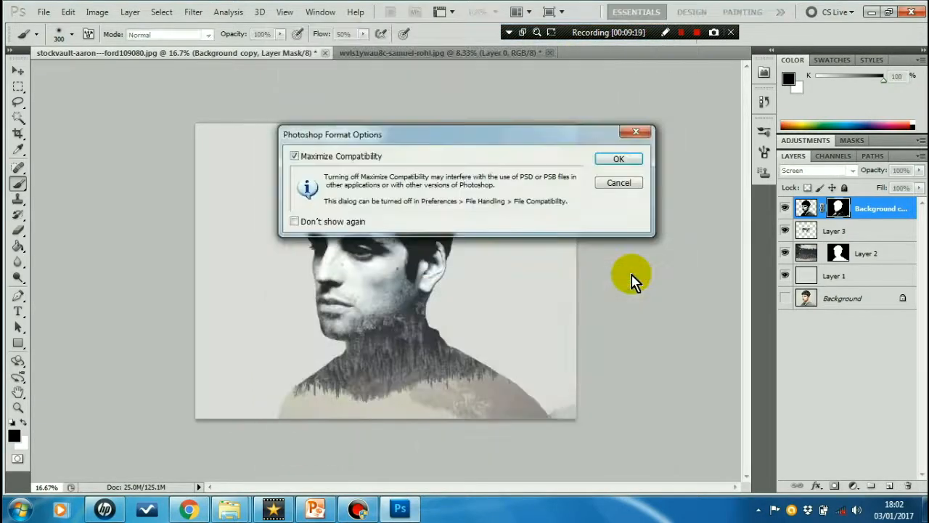
pyautogui.click(619, 160)
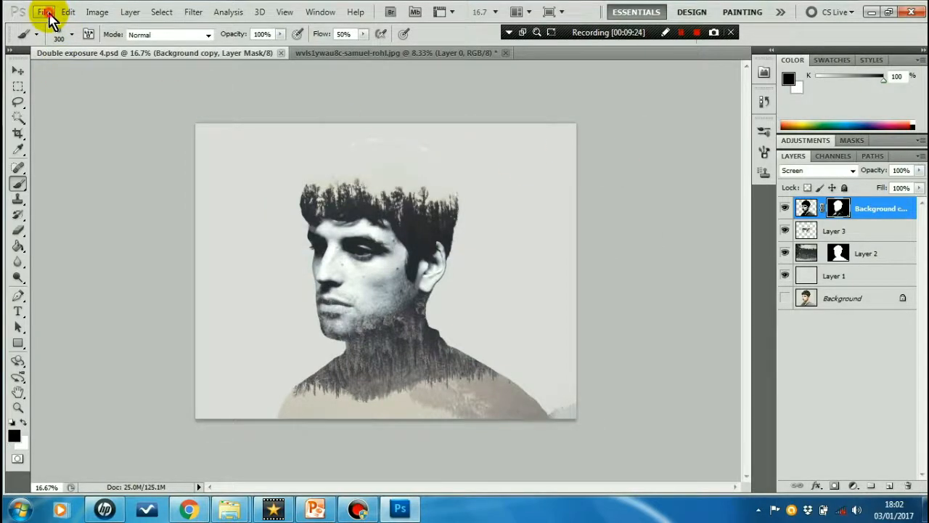
# Save a JPEG copy named Double exposure 4.jpg at quality 12, Progressive with 3 scans.
pyautogui.click(46, 13)
pyautogui.click(64, 222)
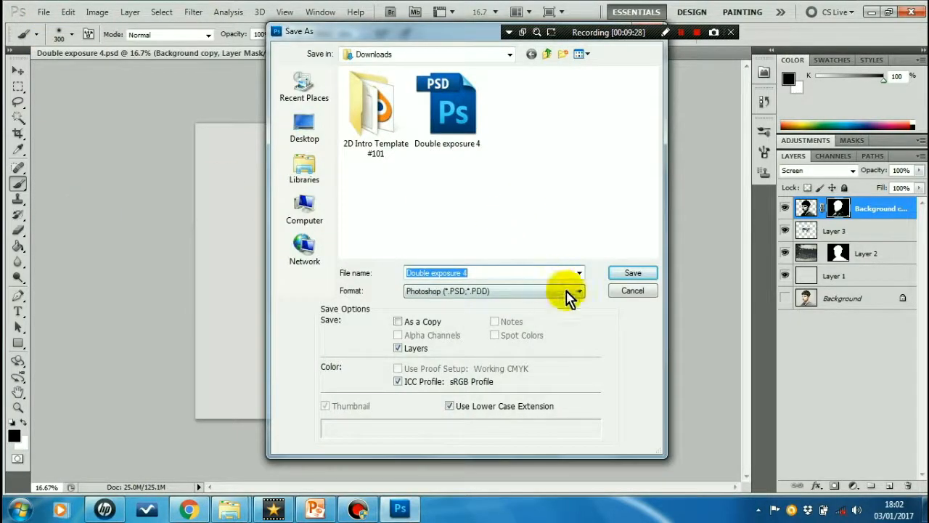
pyautogui.click(581, 292)
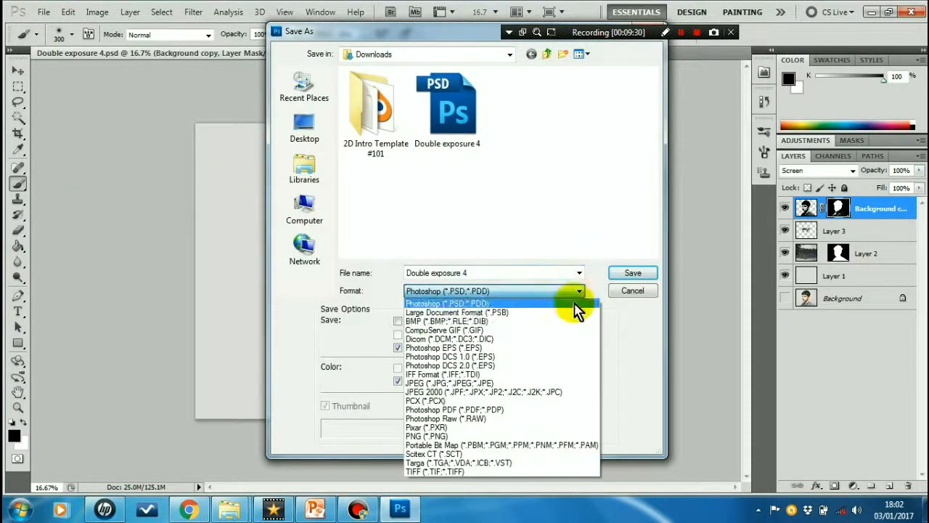
pyautogui.click(454, 385)
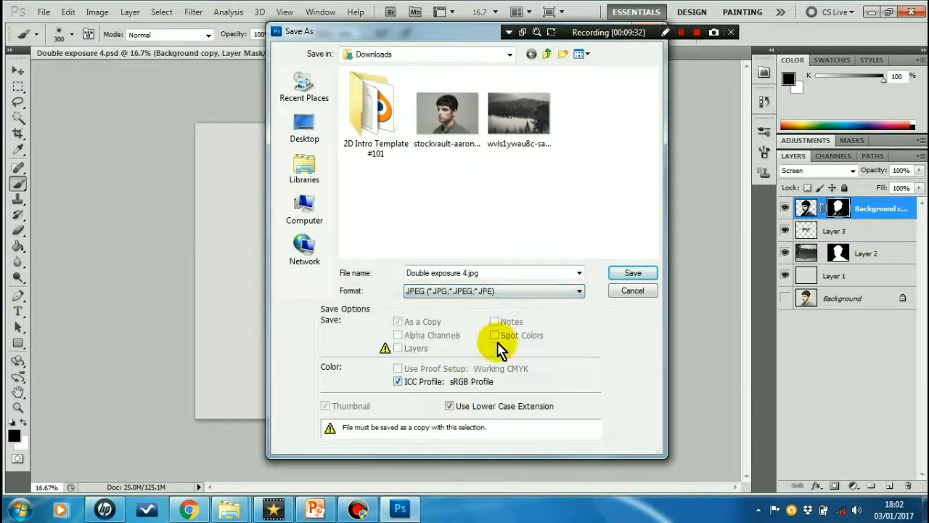
pyautogui.click(630, 275)
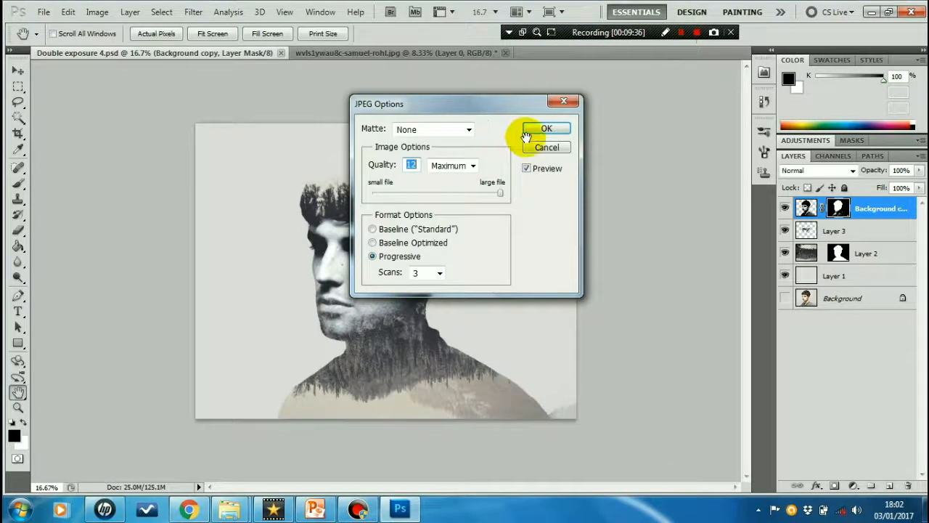
pyautogui.click(542, 130)
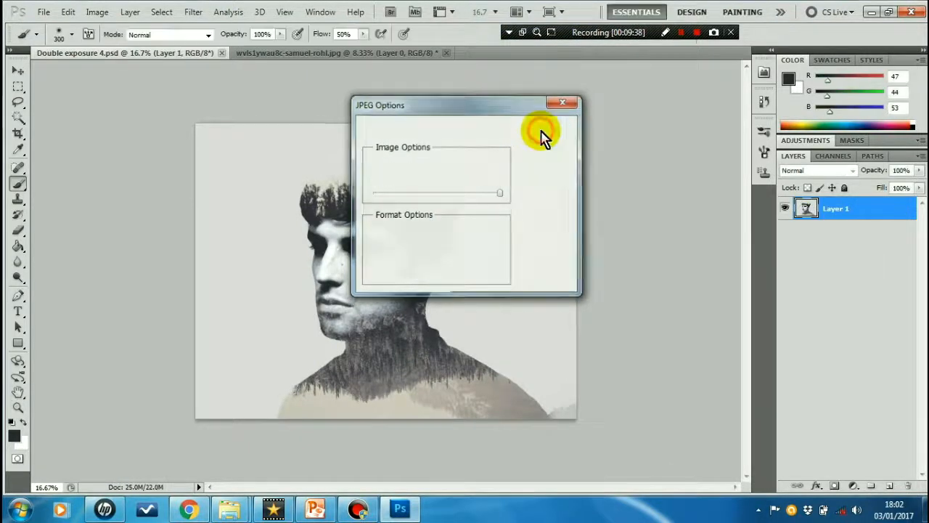